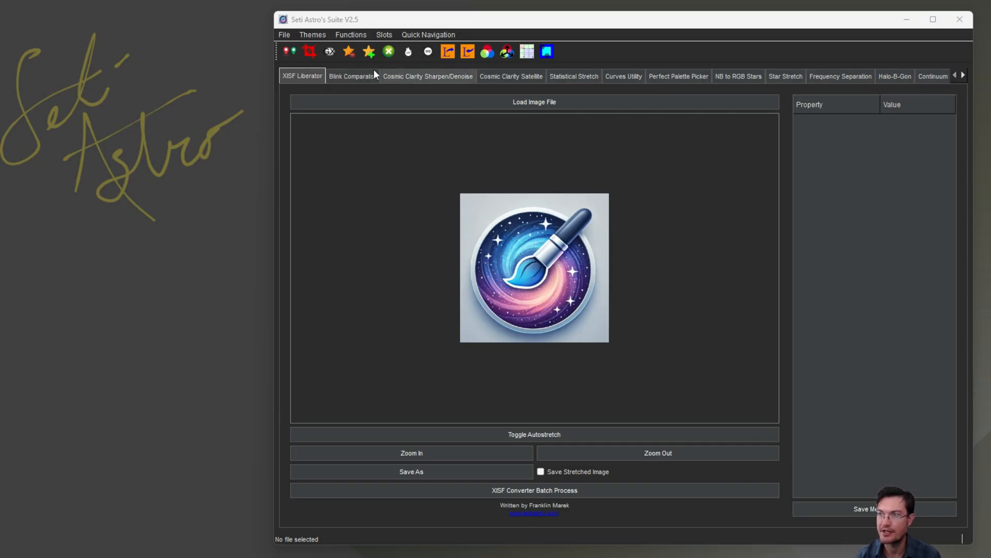
click(416, 36)
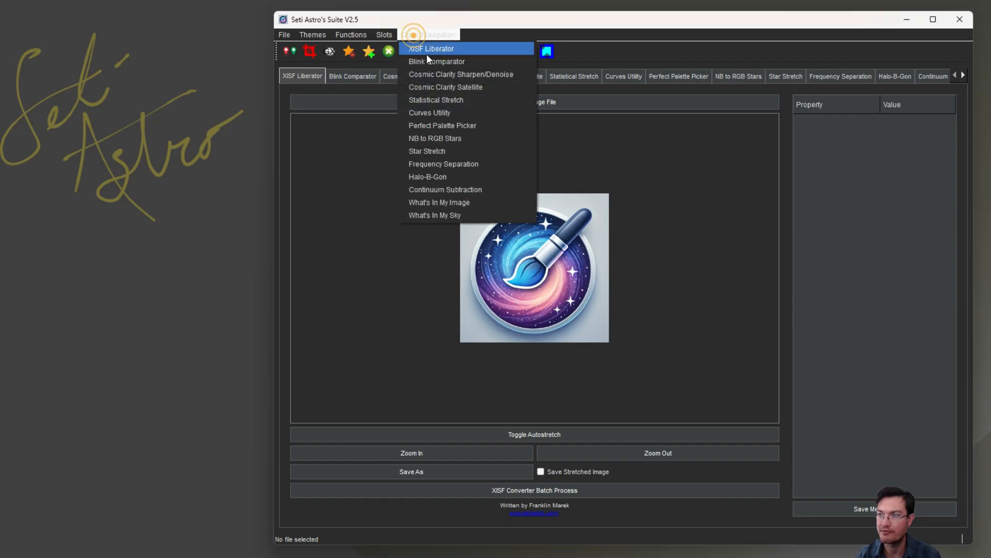
click(360, 227)
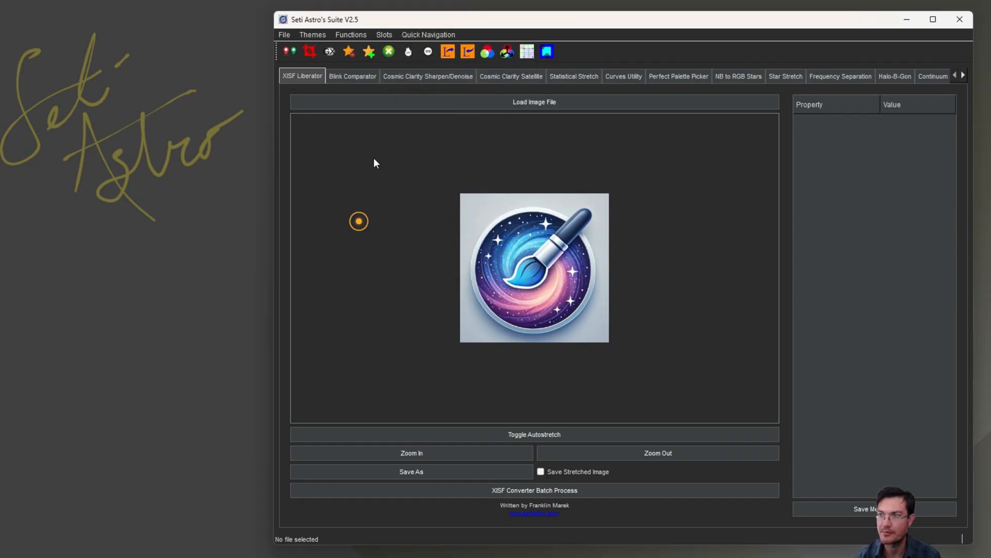
click(349, 35)
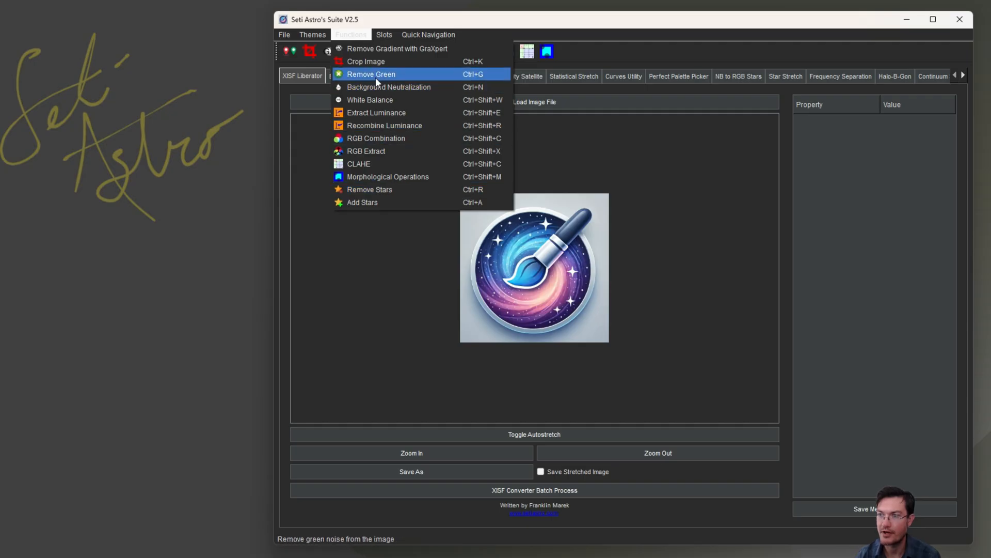
click(321, 180)
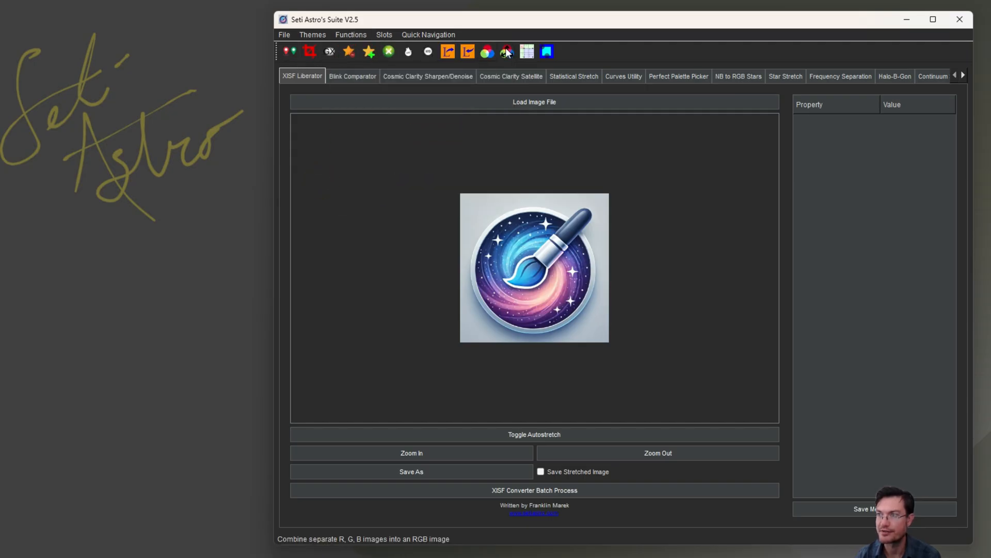
Detach the functions toolbar so it floats outside the main window, and dock it back in its original place
drag(276, 50, 195, 110)
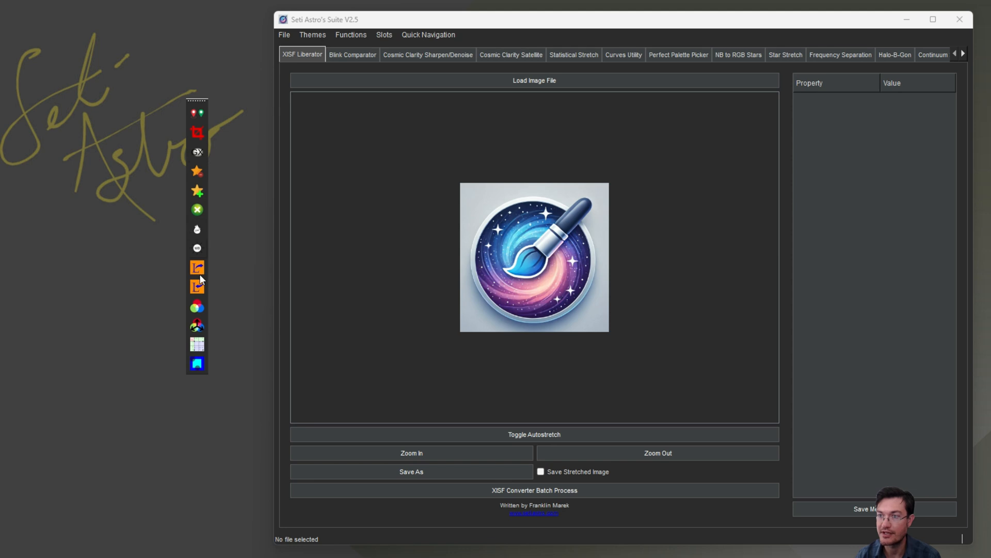
drag(194, 101, 288, 52)
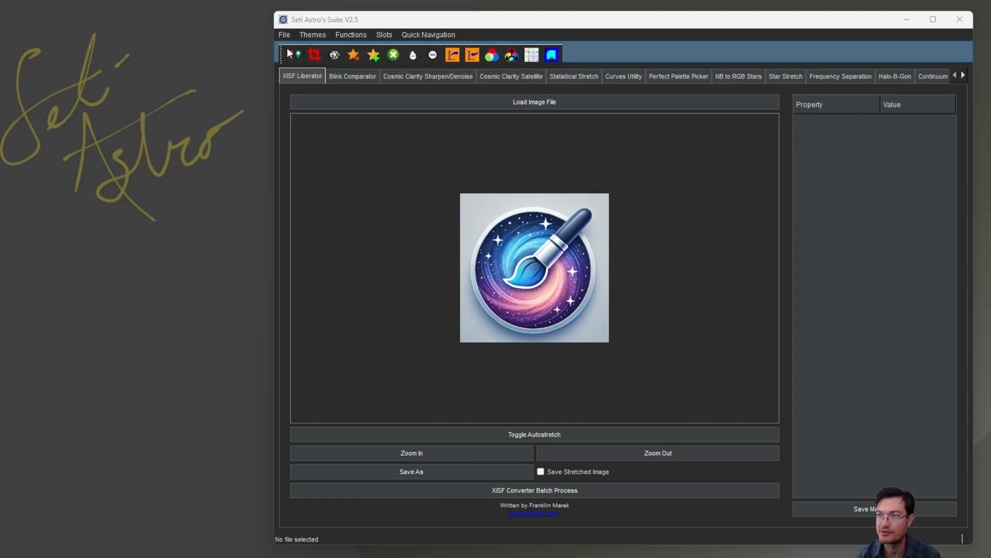
Look through the file, function and slot commands and the Statistical Stretch, Cosmic Clarity and Curves Utility tools
click(284, 35)
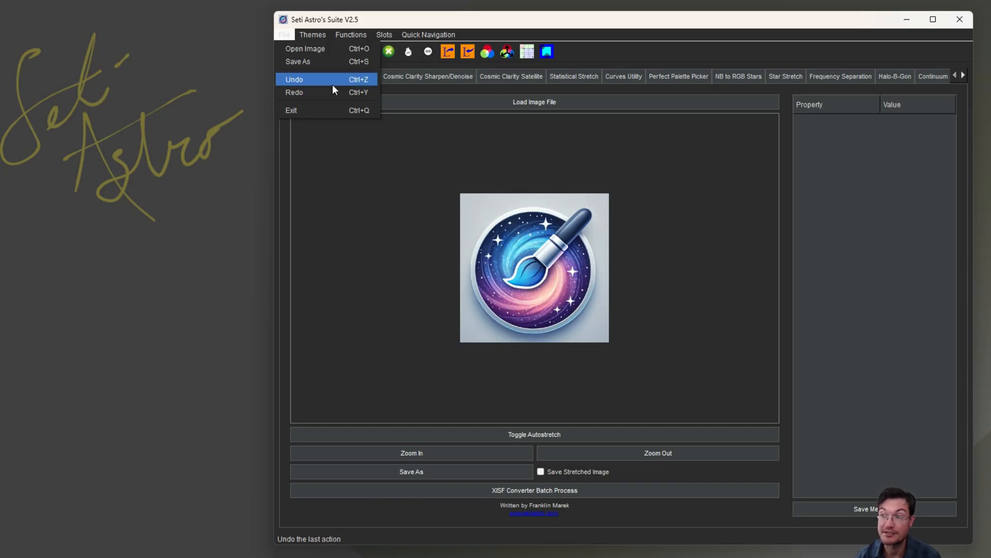
mouse_move(351, 35)
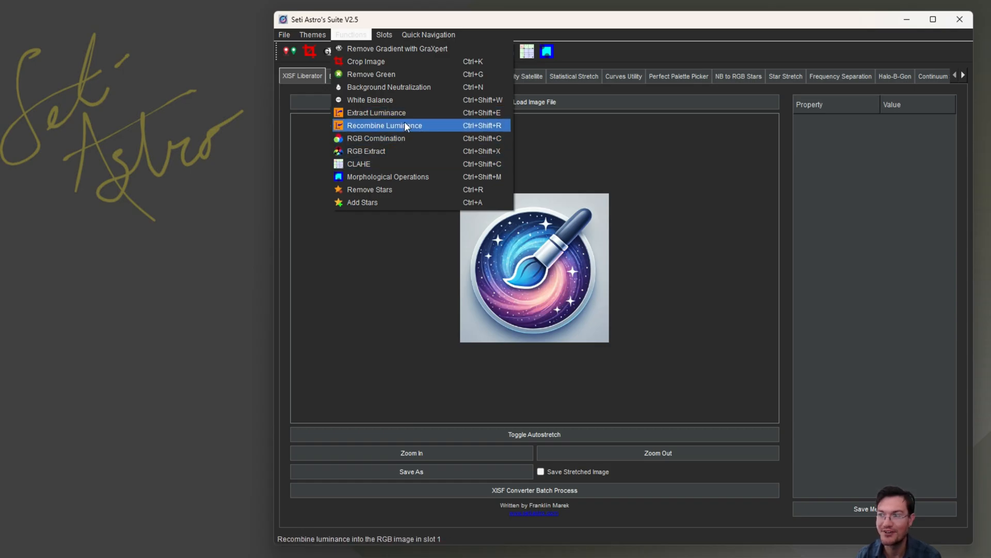
click(405, 258)
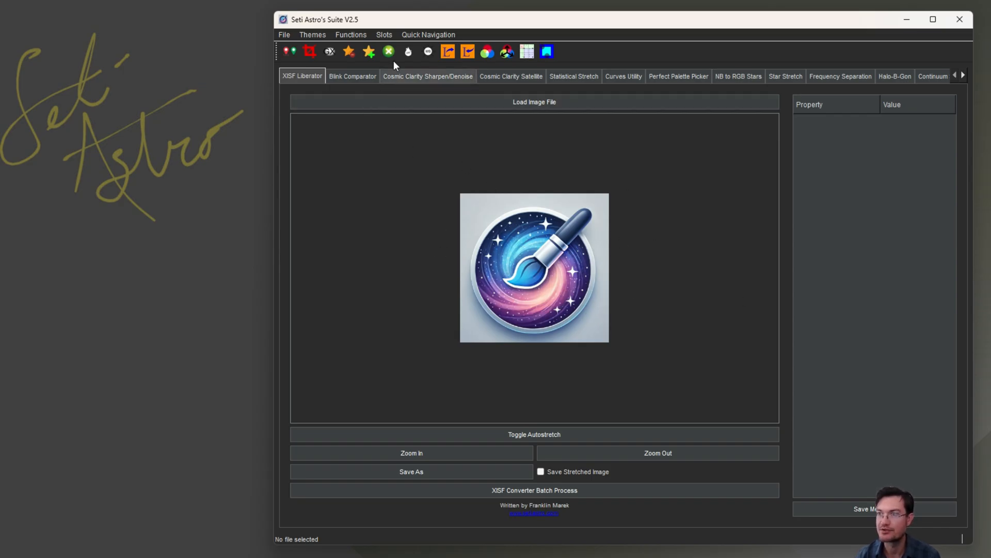
click(384, 34)
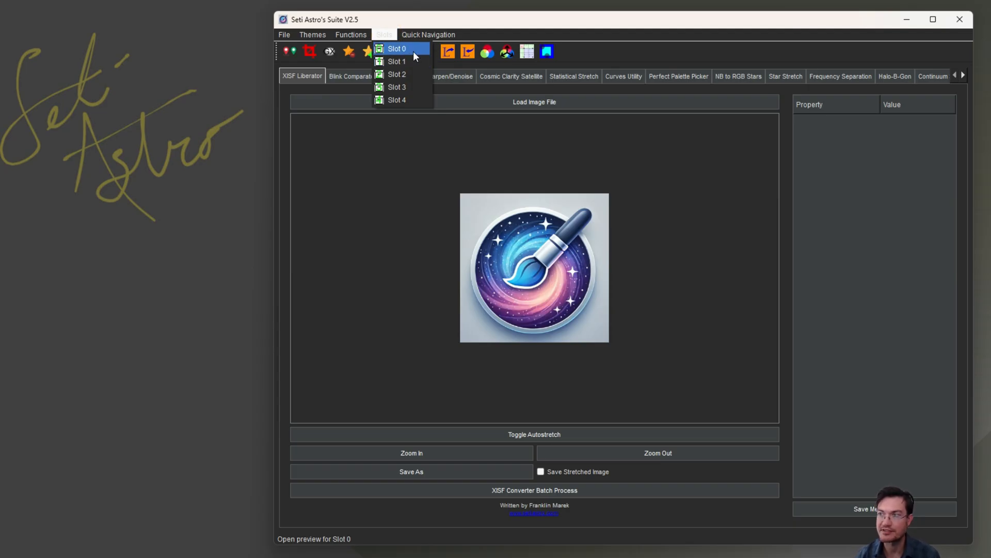
click(574, 76)
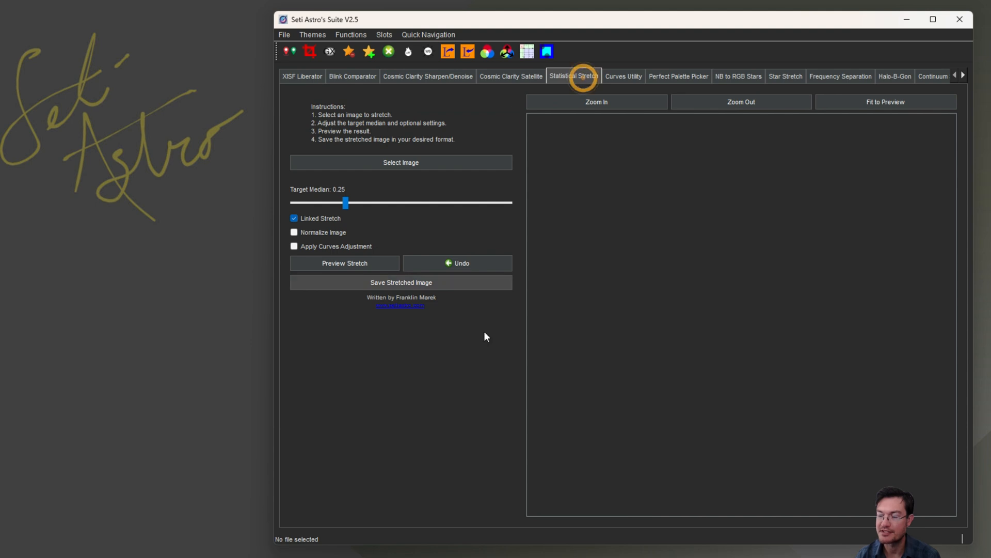
click(435, 80)
click(624, 76)
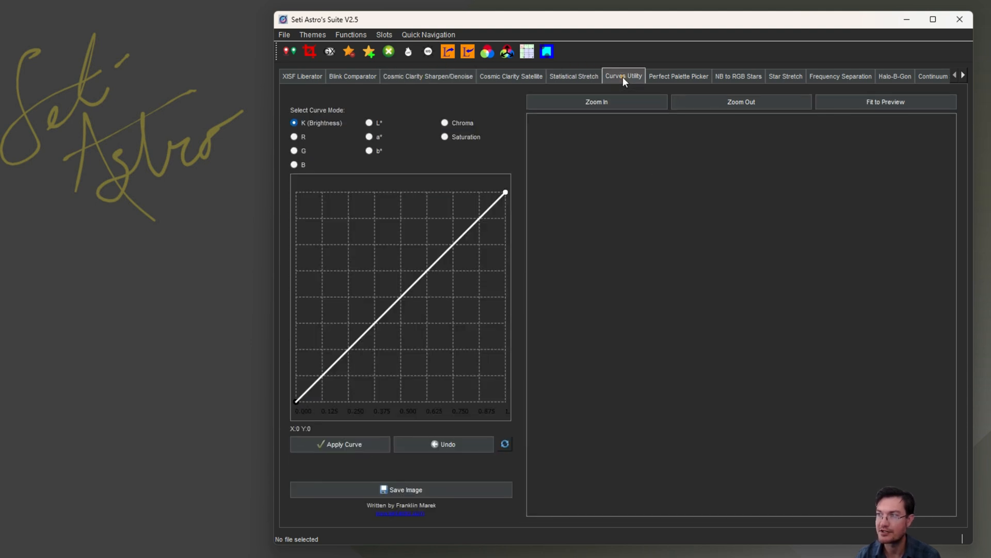
click(518, 76)
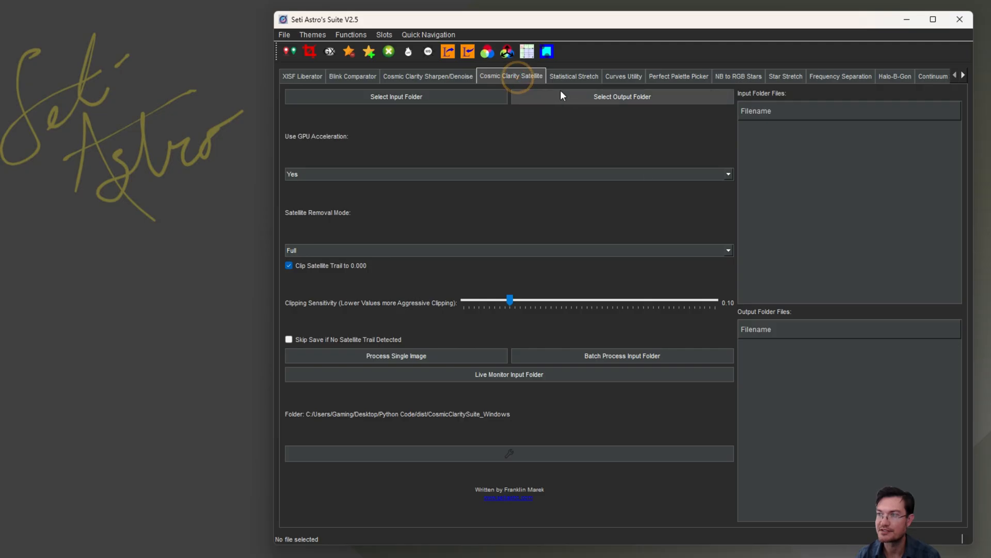
Load eagleHO.xisf from the Python Code folder into the Statistical Stretch tool
click(563, 76)
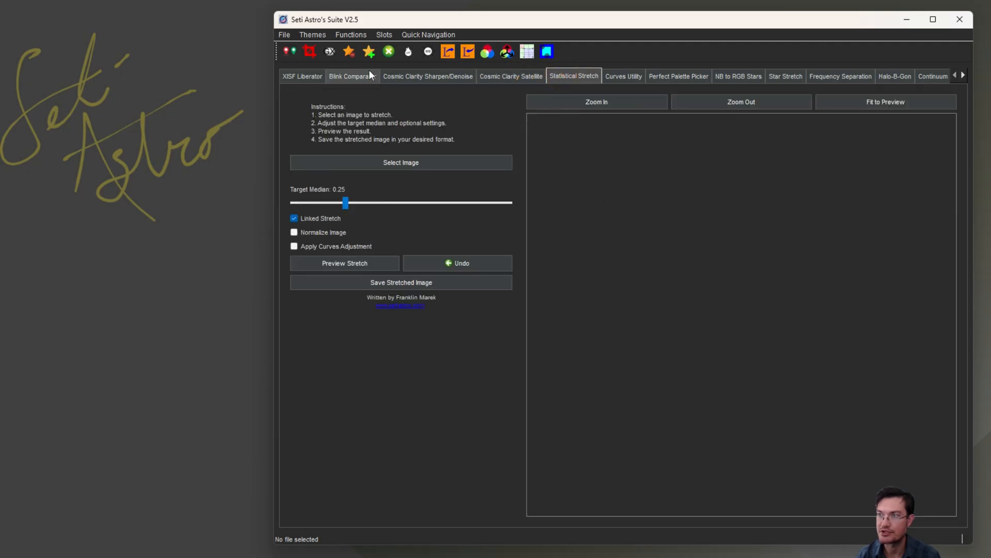
click(382, 162)
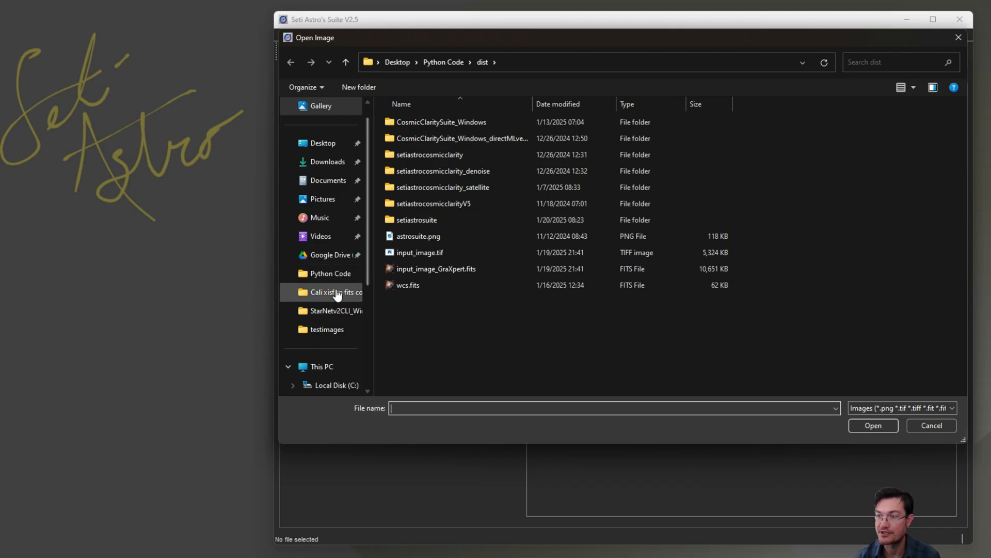
click(346, 62)
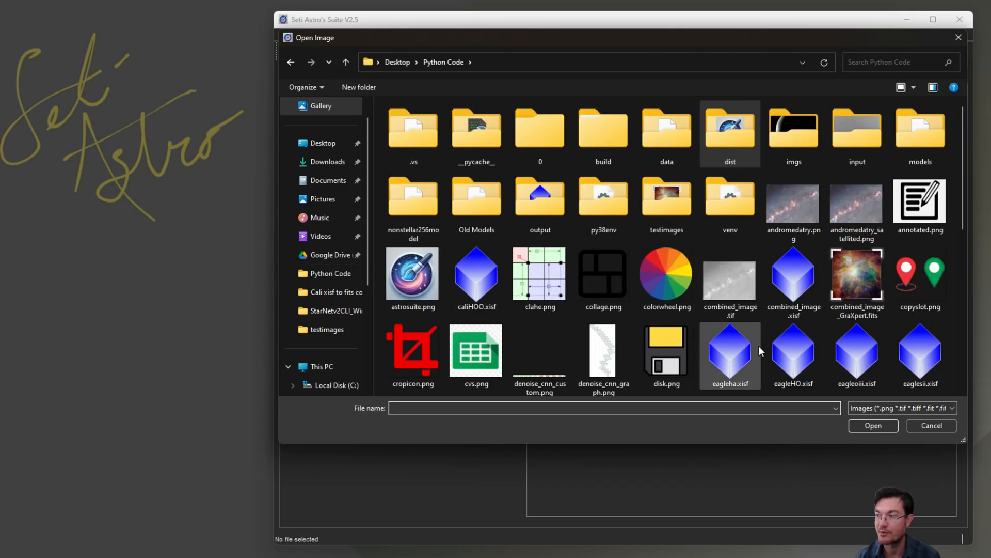
double_click(791, 346)
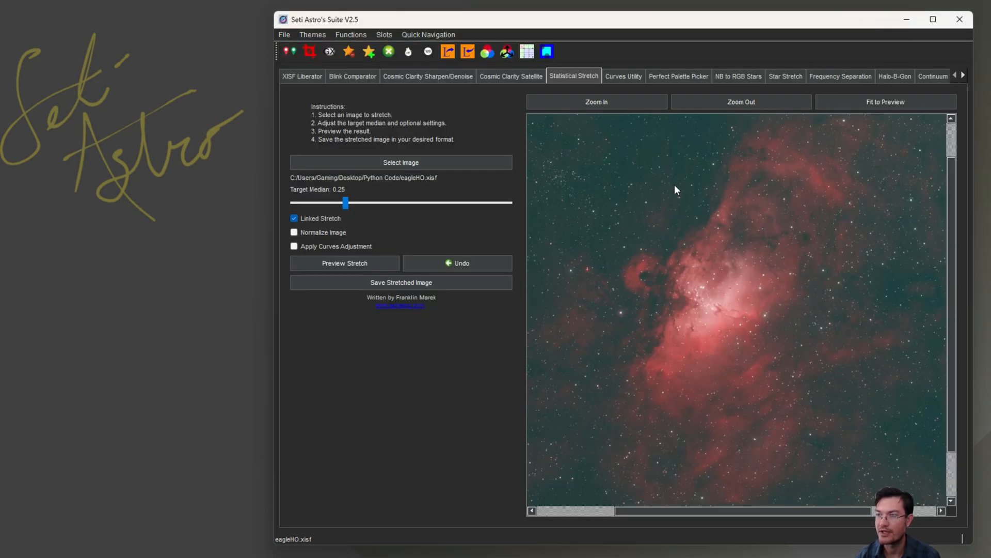
Examine how the loaded image is shared between Cosmic Clarity Sharpen/Denoise, XISF Liberator, Curves Utility and Statistical Stretch
click(452, 78)
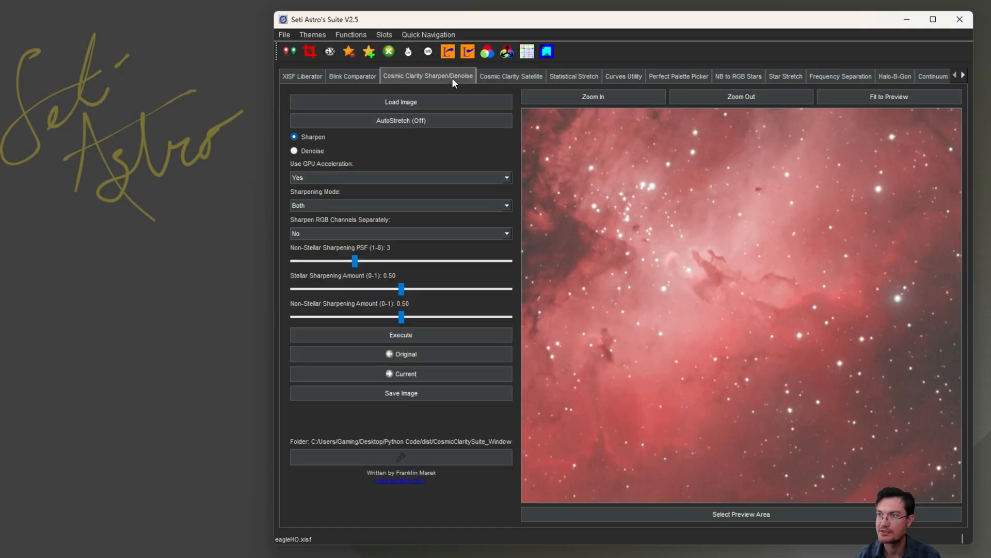
click(318, 79)
click(451, 79)
click(570, 76)
click(624, 77)
click(573, 75)
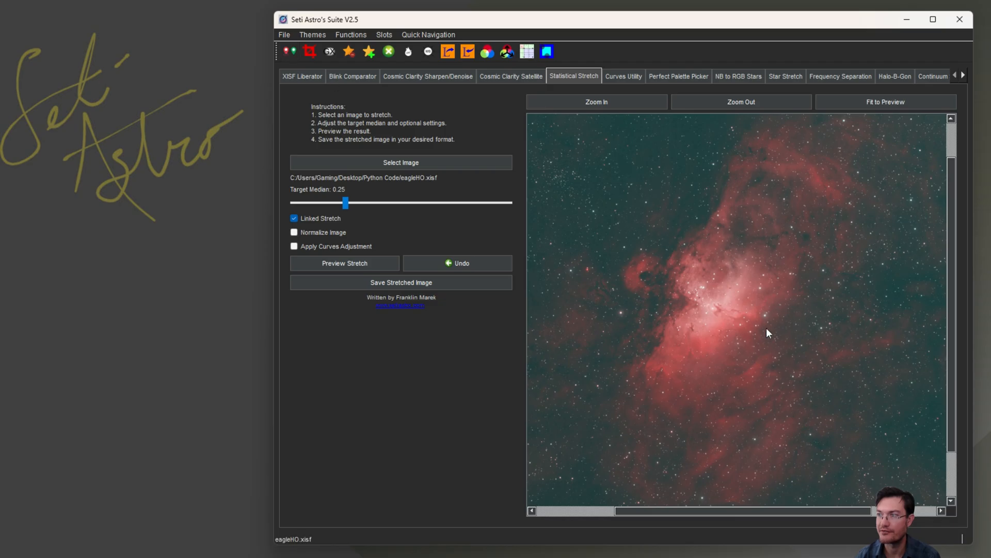
drag(766, 327, 763, 337)
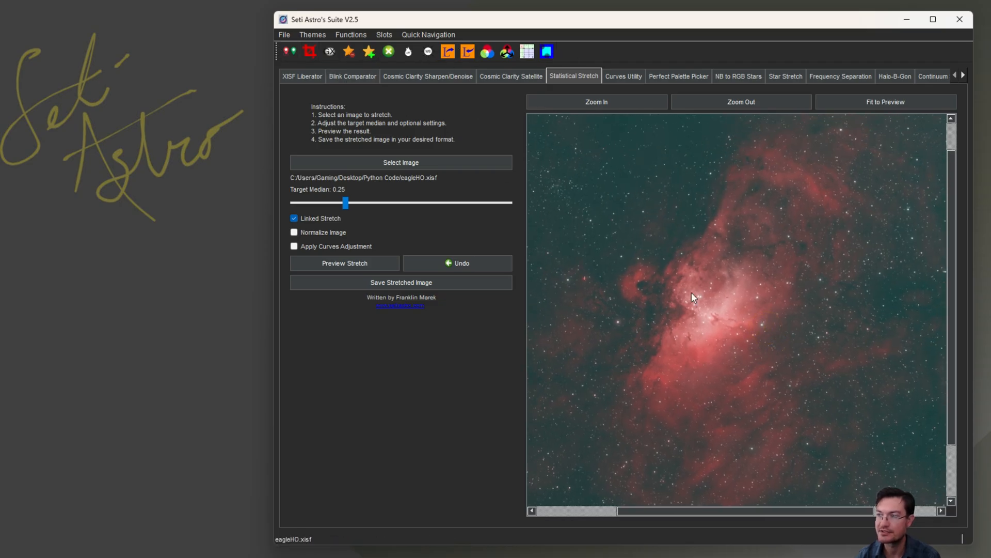
drag(693, 300, 713, 310)
drag(649, 260, 627, 215)
click(385, 34)
drag(675, 250, 678, 249)
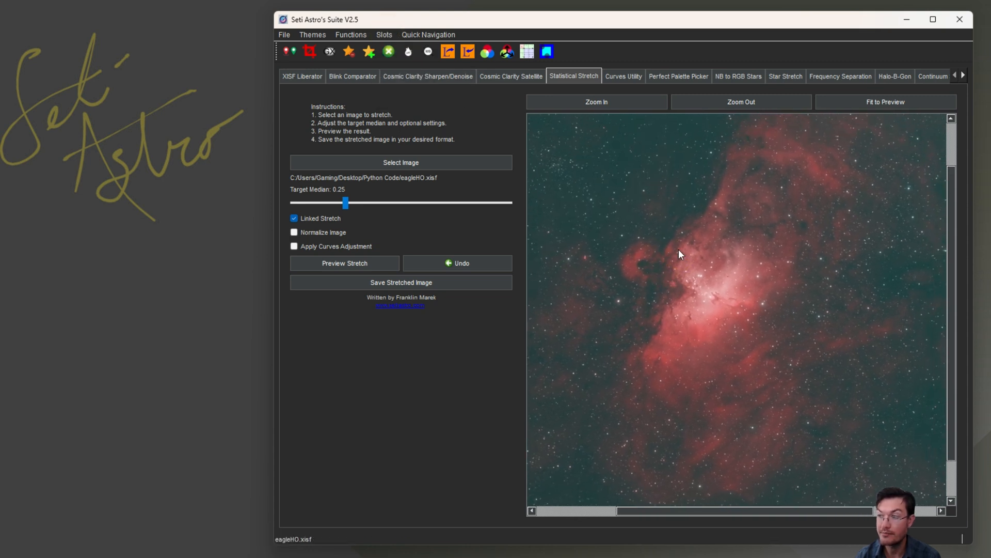
click(290, 54)
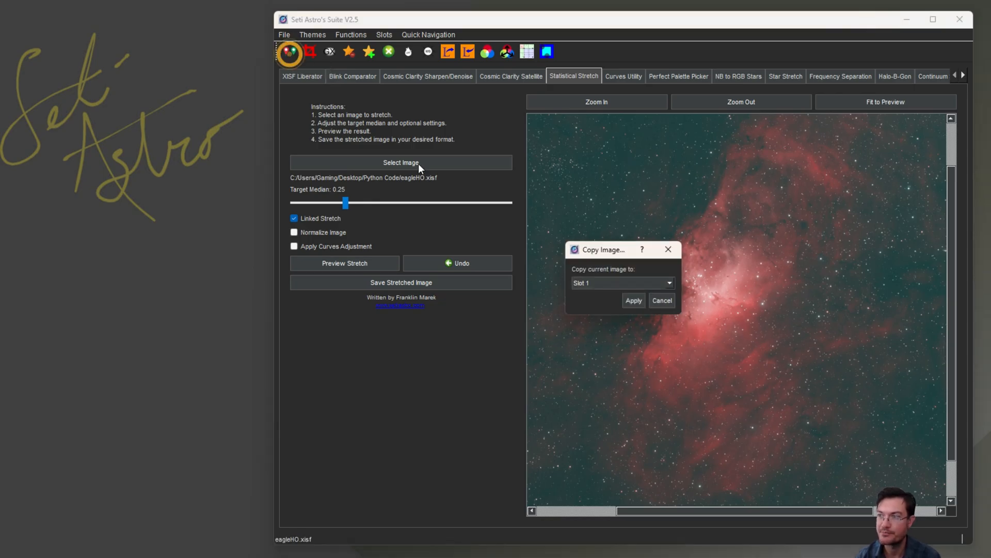
click(618, 283)
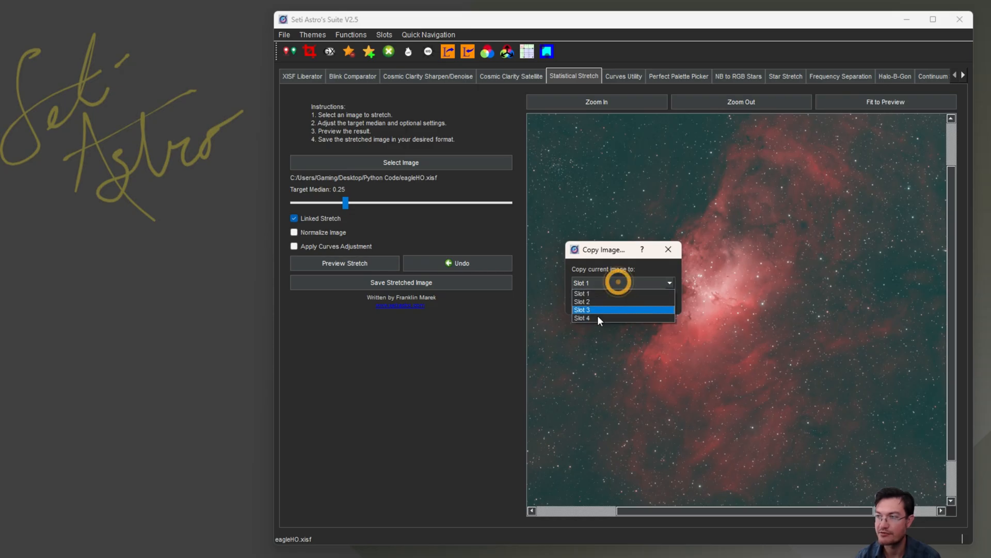
click(615, 318)
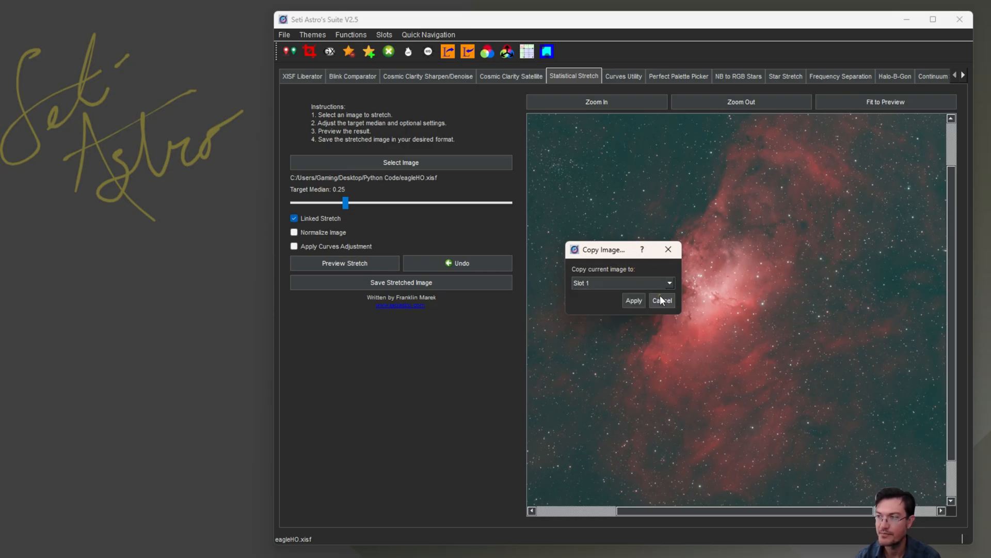
click(659, 295)
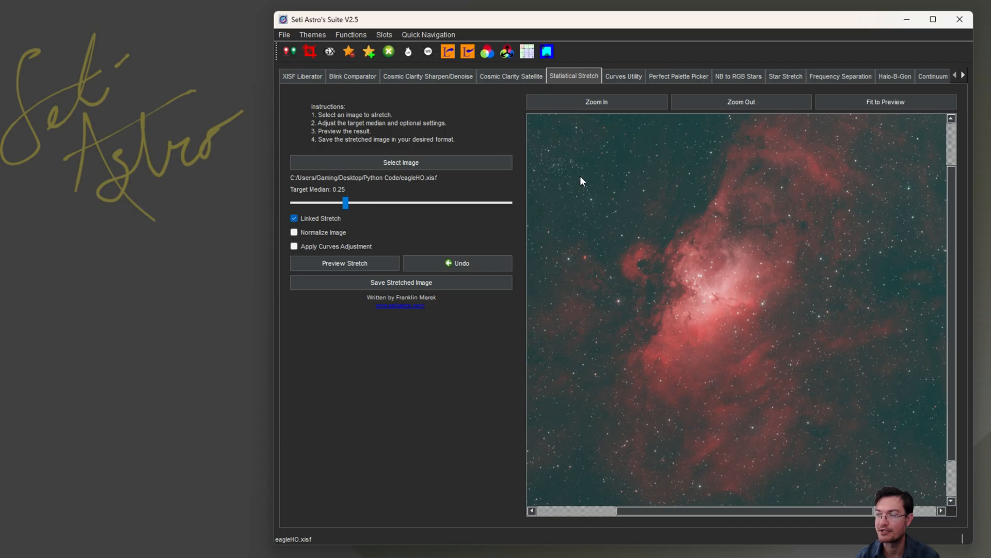
View the Perfect Palette Picker's options and return to the nebula image in Statistical Stretch
click(679, 76)
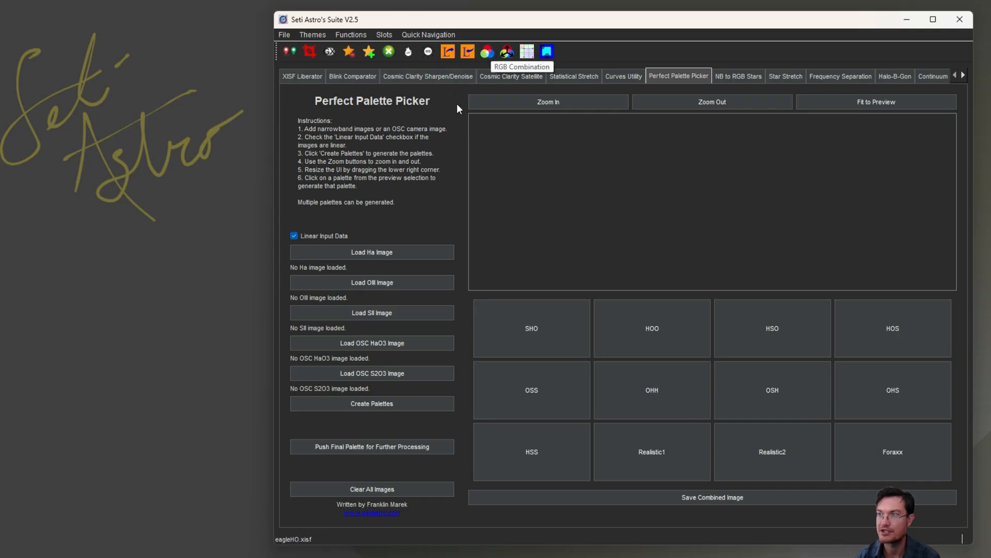
click(637, 48)
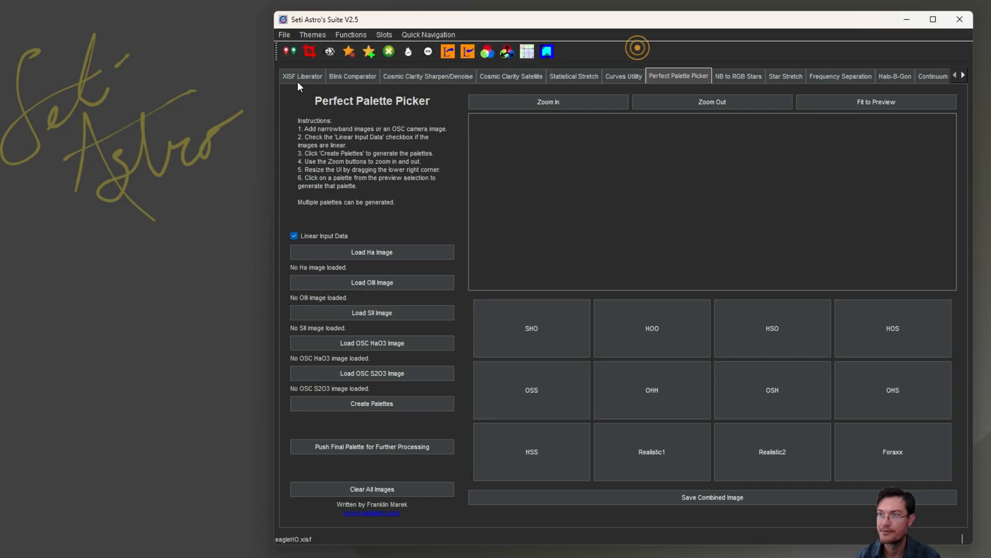
click(514, 78)
click(567, 78)
drag(705, 304, 716, 310)
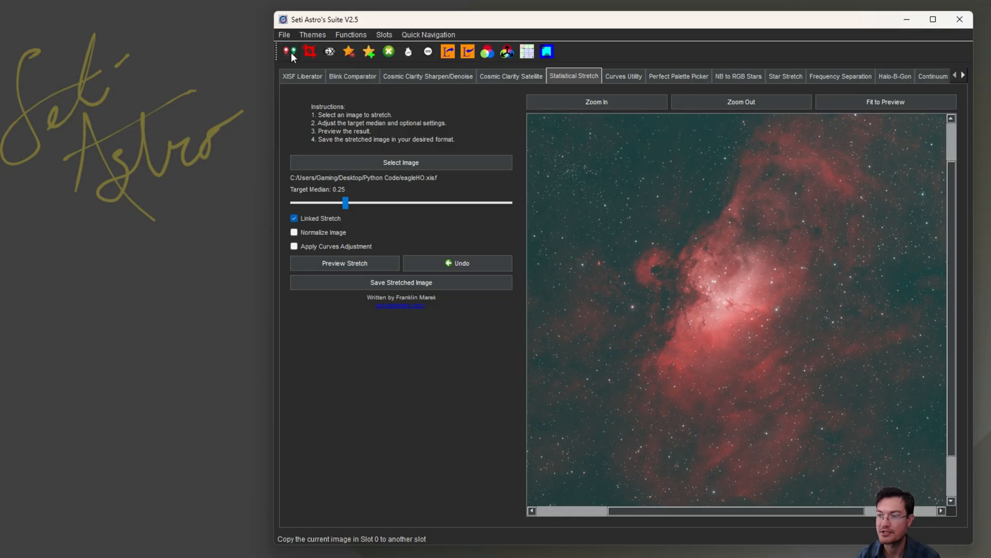
Crop the nebula image with the Crop Tool, trimming a thin border from all four sides
click(308, 51)
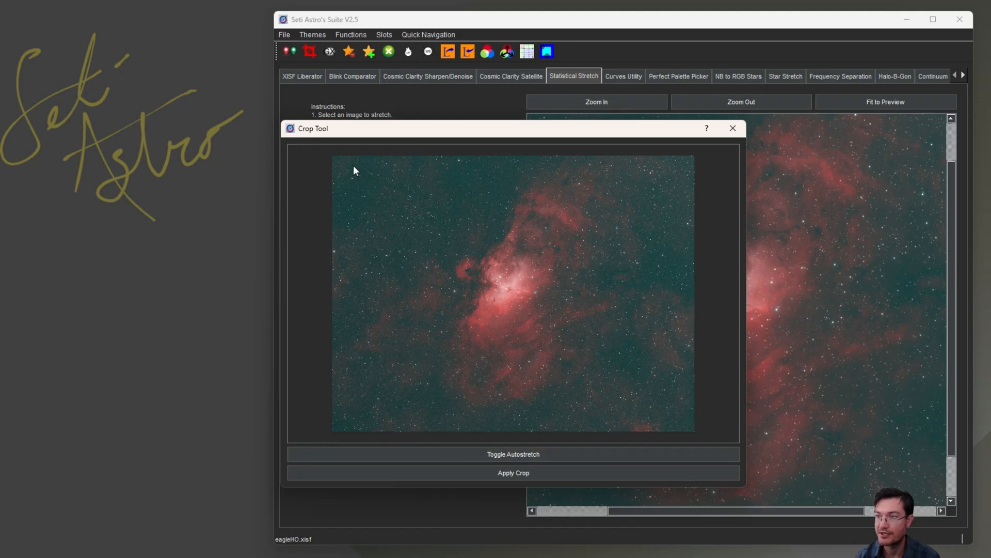
drag(343, 166, 678, 419)
click(534, 472)
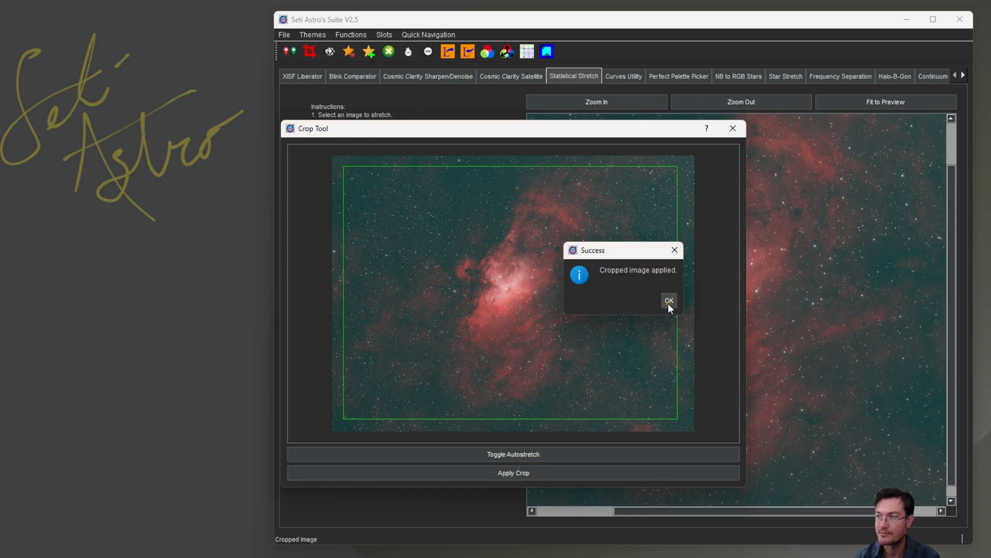
click(669, 300)
click(705, 327)
drag(615, 347, 677, 347)
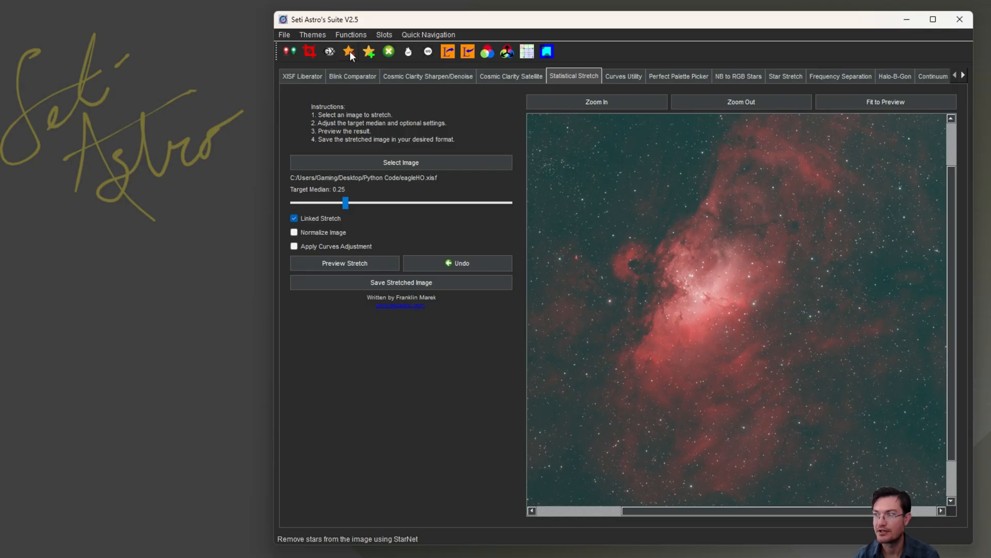
Remove the nebula image's gradient with GraXpert using a smoothing amount of 0.10
drag(661, 290, 697, 319)
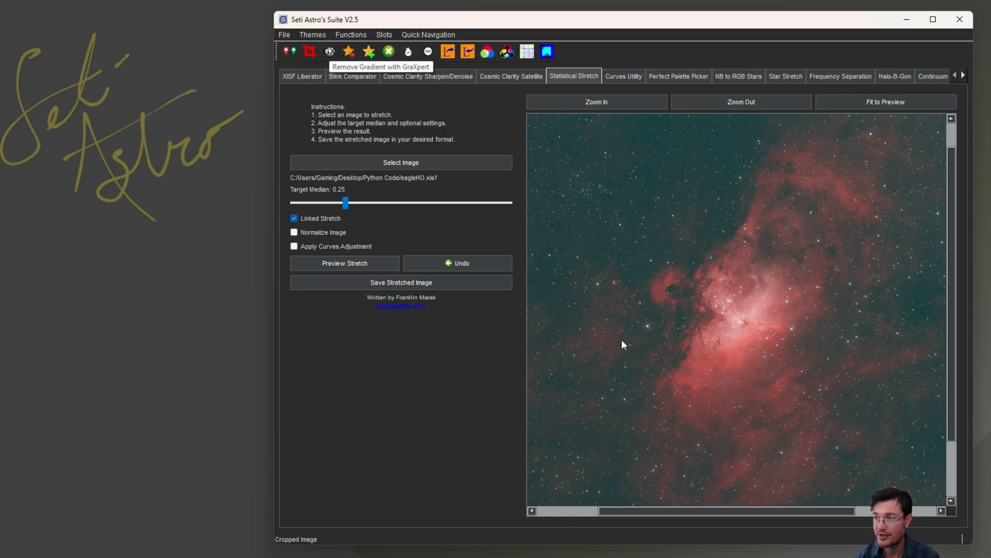
drag(674, 345, 652, 323)
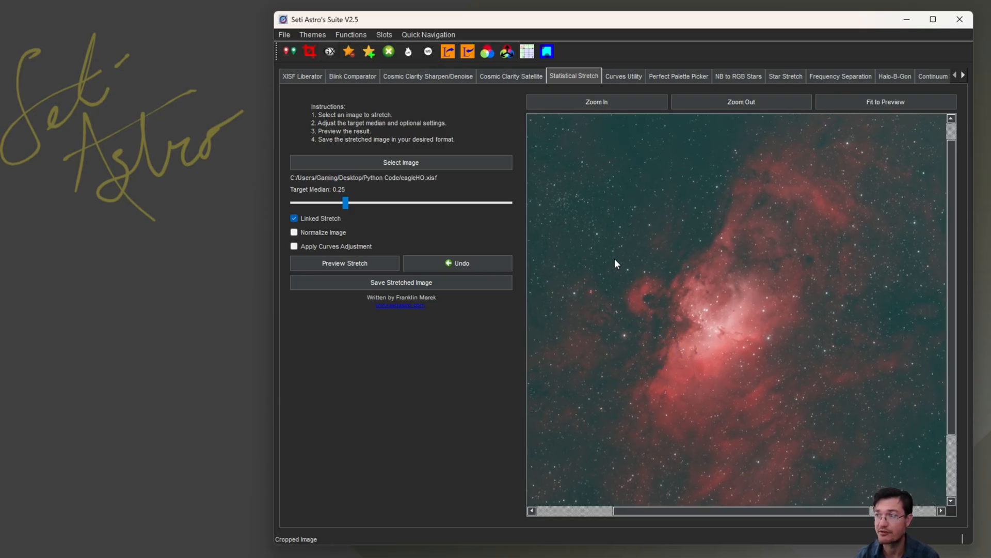
click(330, 52)
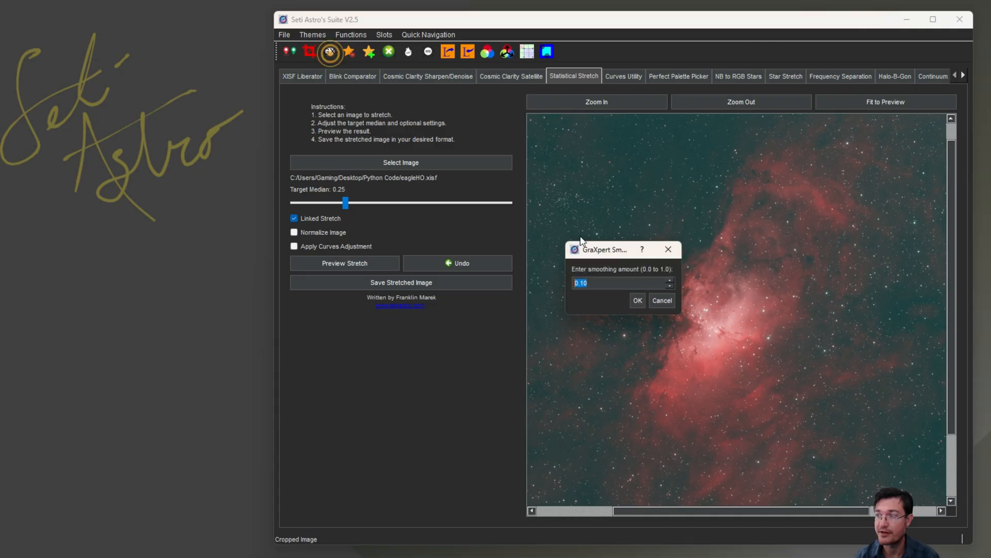
drag(590, 249, 557, 195)
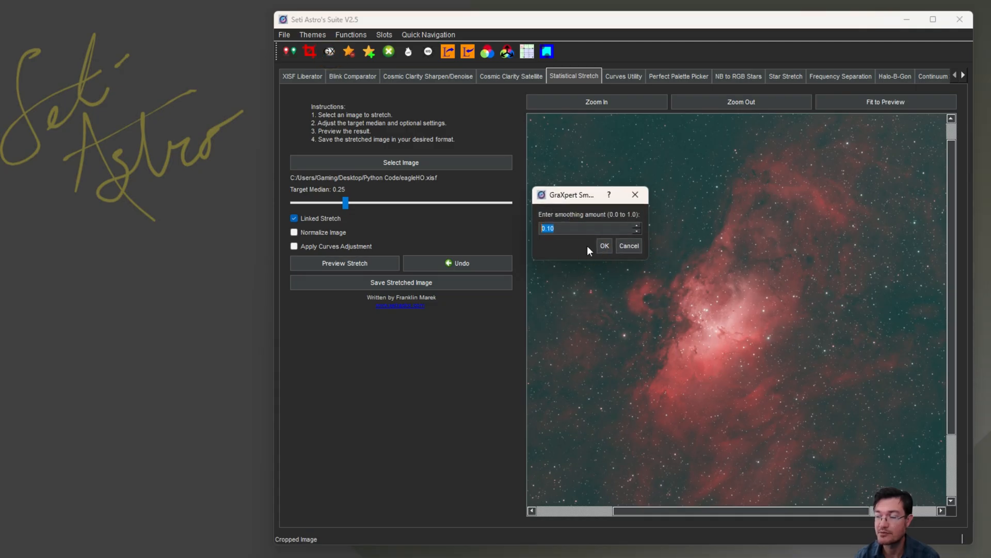
click(605, 246)
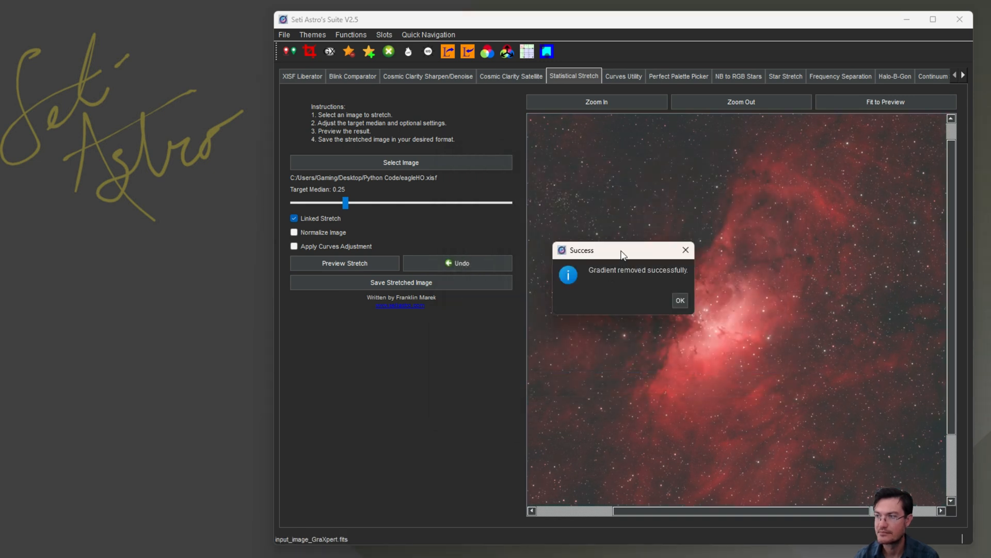
drag(622, 253, 628, 190)
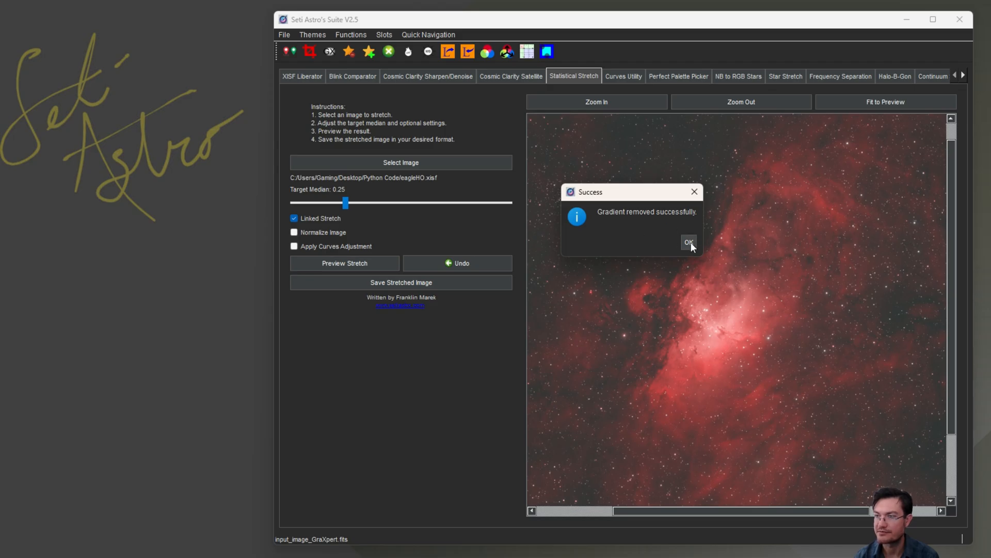
click(690, 241)
drag(785, 343, 717, 345)
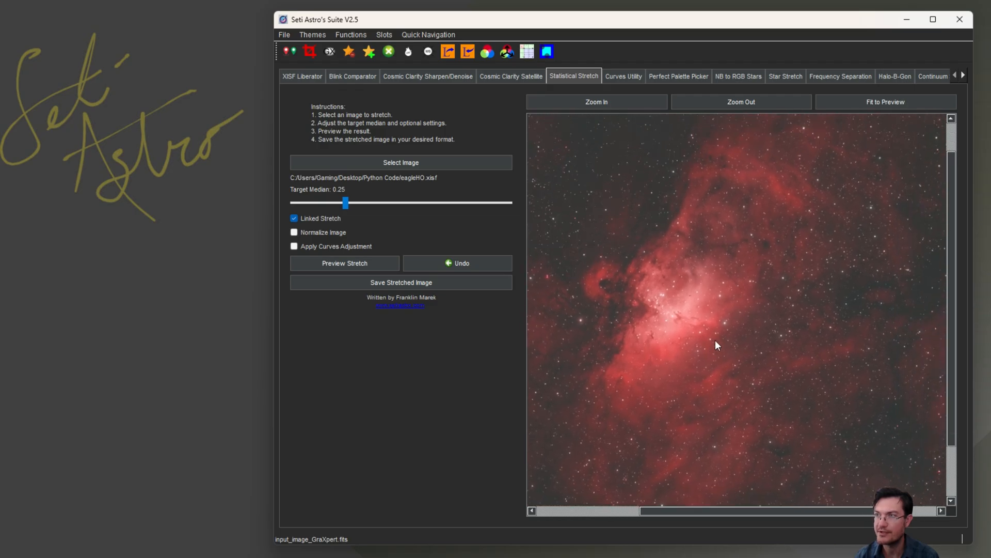
Remove the stars from the nebula image with StarNet, declaring the image as not linear
click(349, 51)
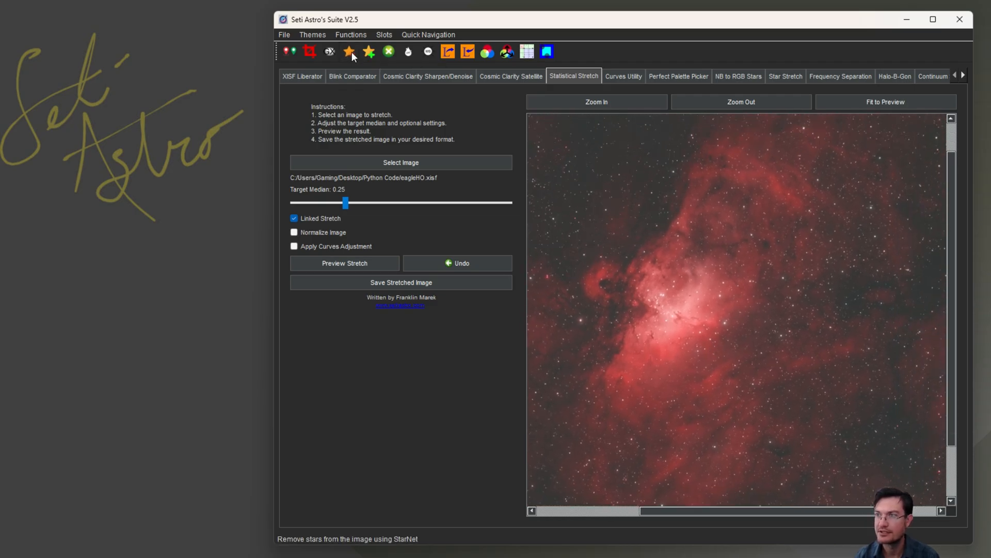
drag(623, 248, 612, 204)
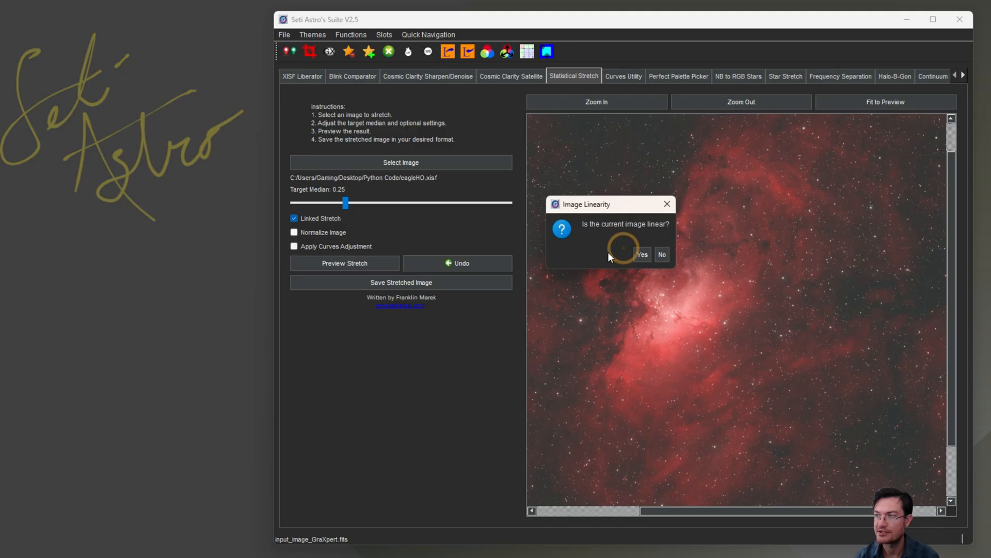
click(662, 255)
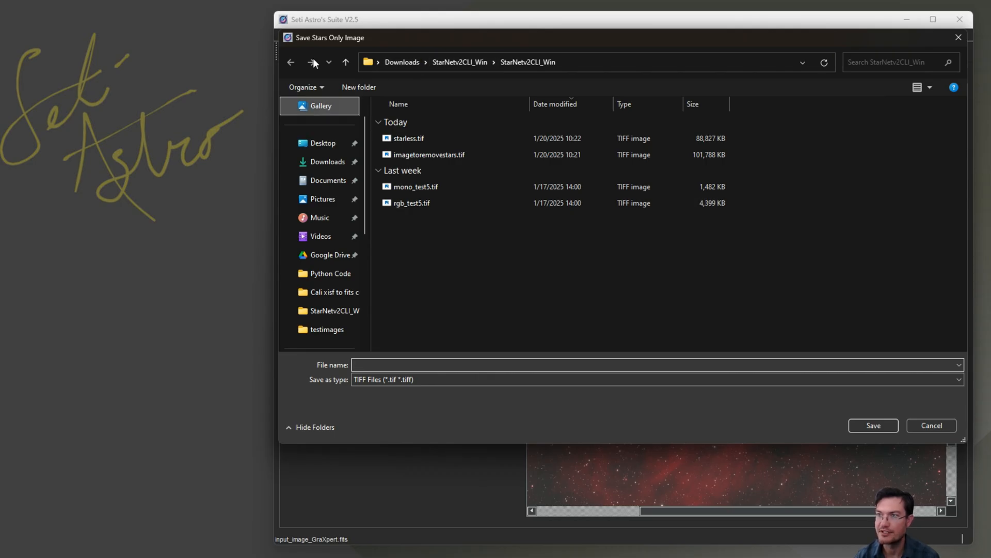
Save the stars-only image as starsonly.tif on the Desktop, replacing the existing file, and accept the starless result
click(314, 143)
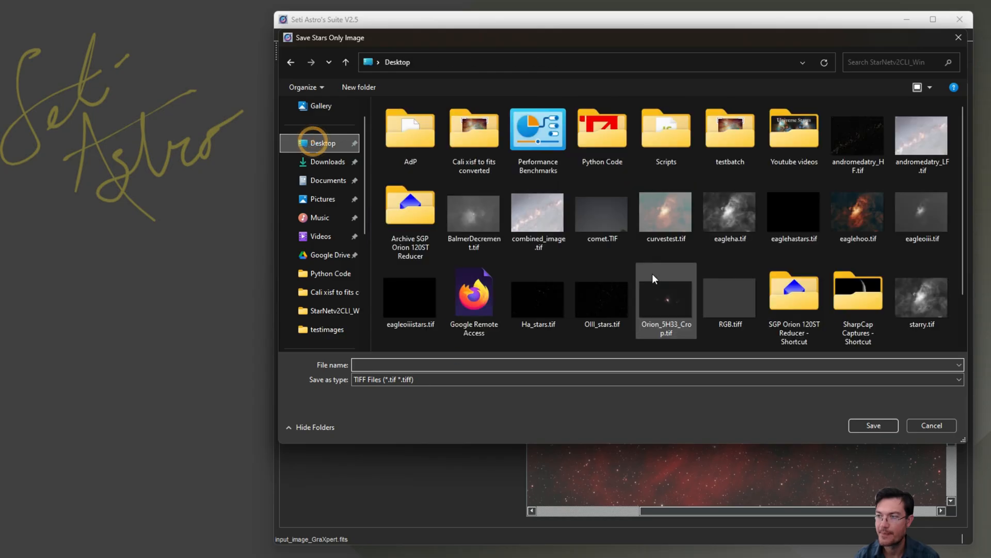
scroll(657, 269, down, 2)
click(412, 323)
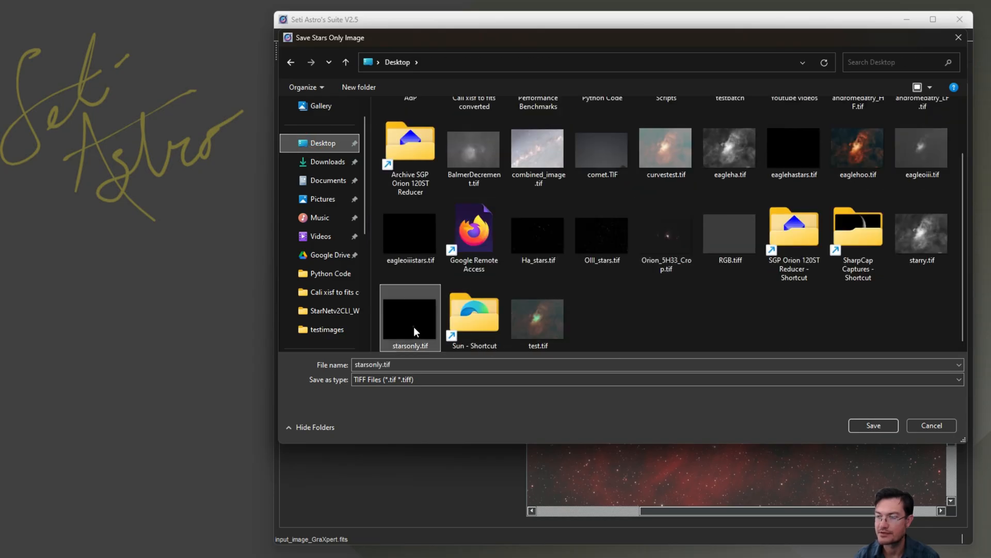
click(876, 425)
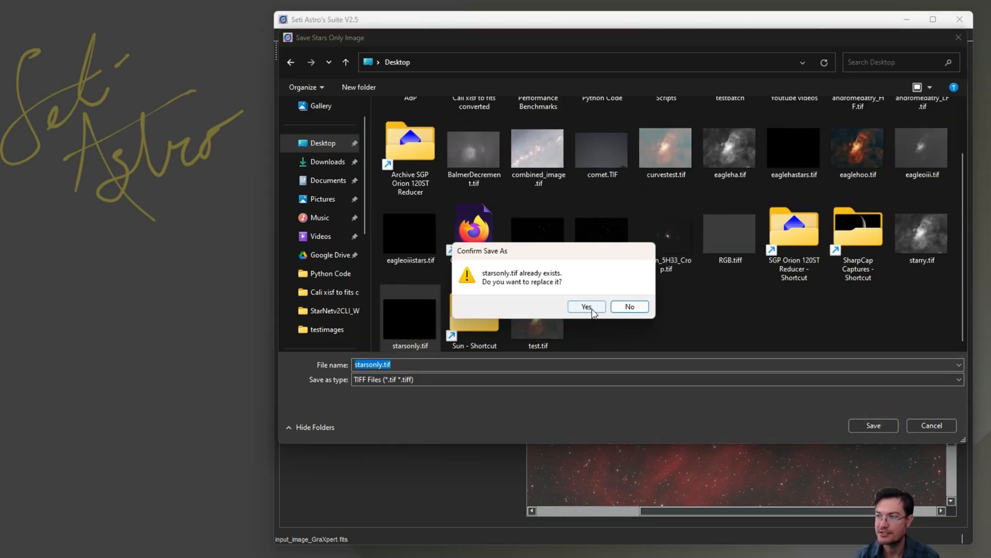
click(585, 306)
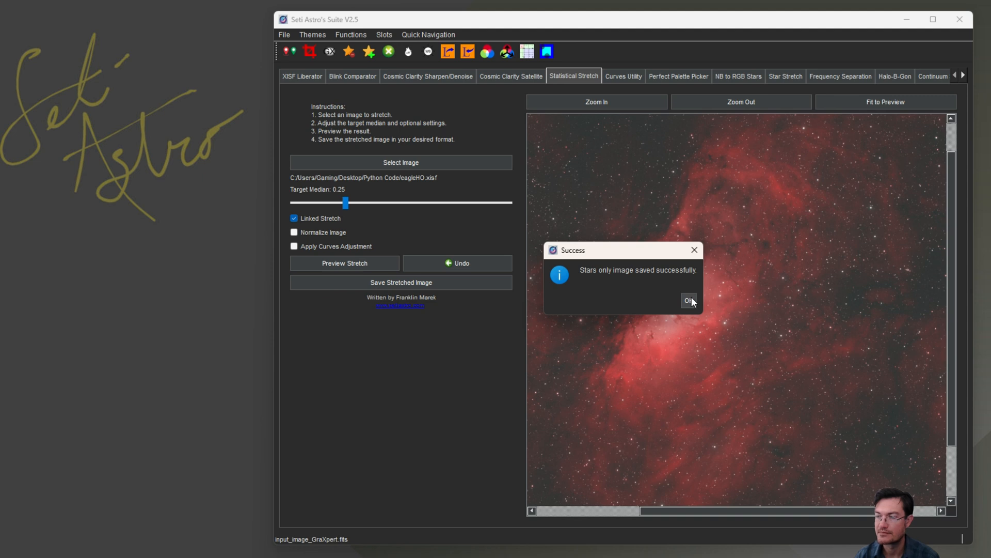
click(692, 299)
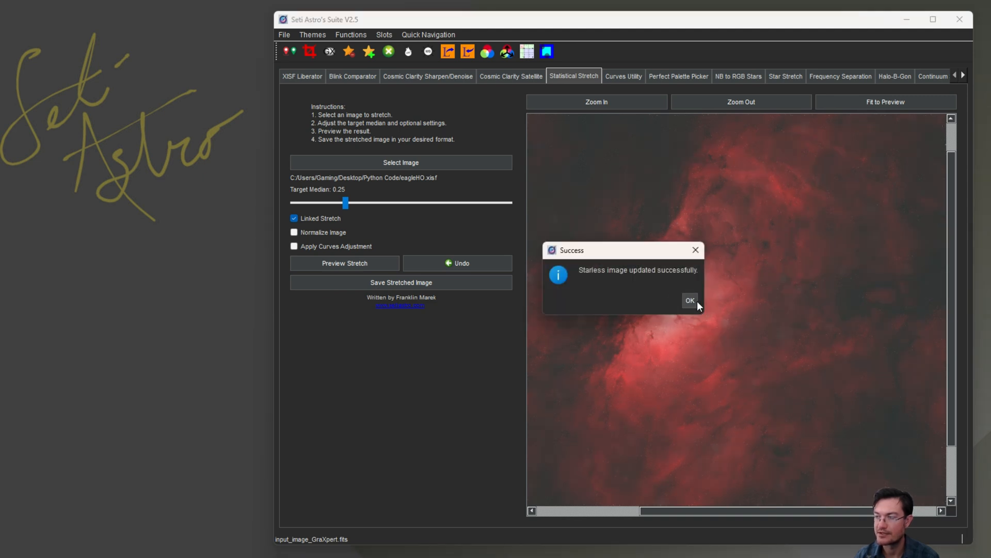
click(691, 300)
drag(784, 328, 749, 330)
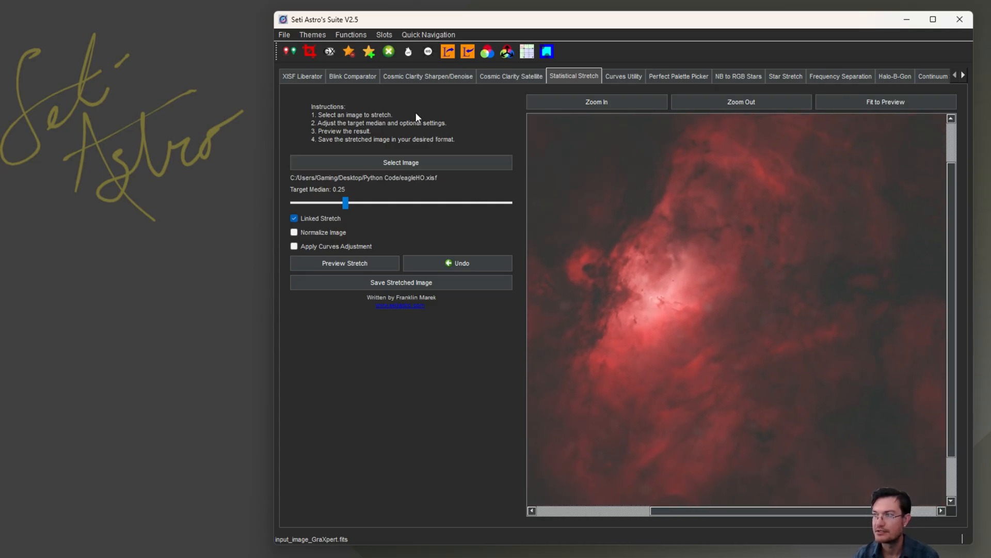
click(369, 53)
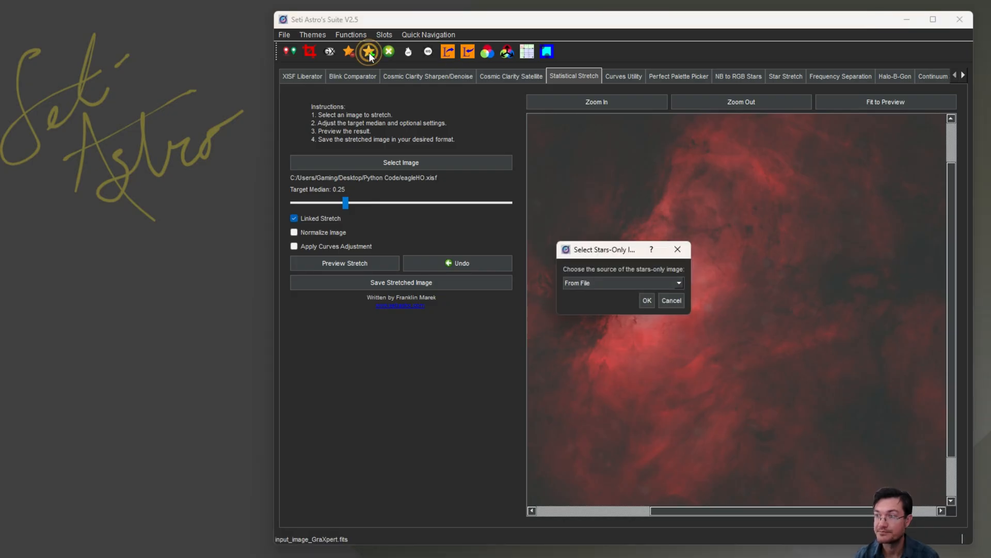
drag(605, 257, 592, 212)
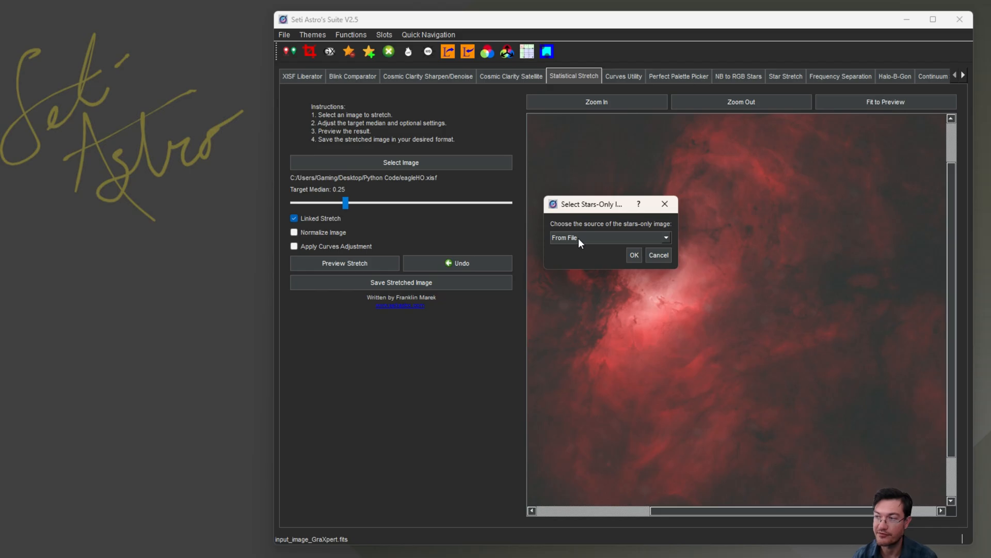
click(578, 238)
click(571, 258)
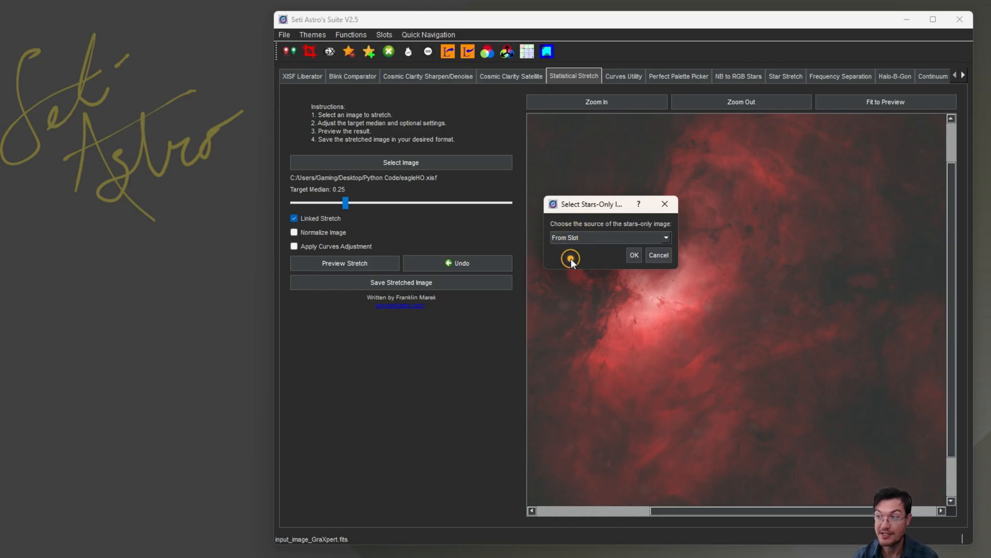
click(662, 256)
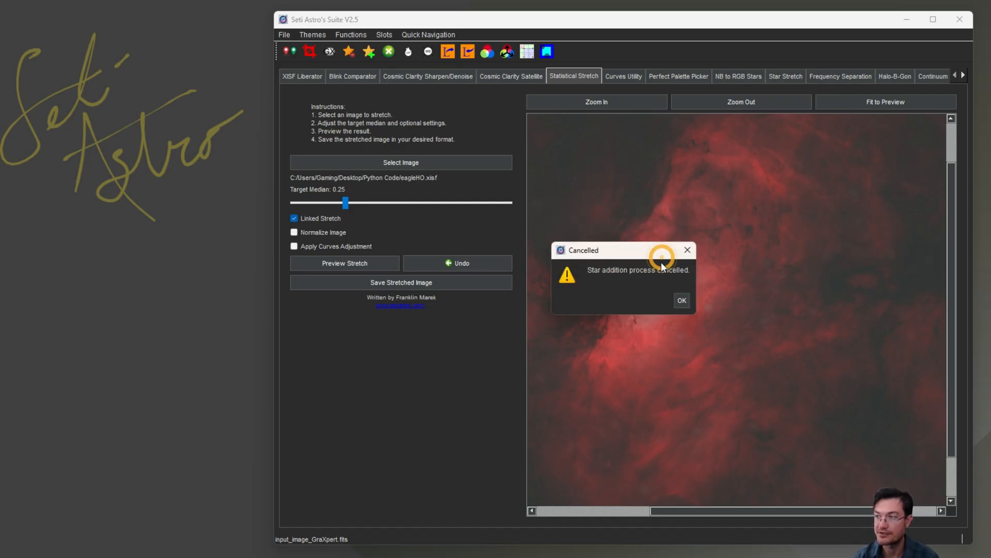
click(682, 299)
Remove green noise from the starless nebula image with an amount of 1.00
drag(697, 267, 728, 285)
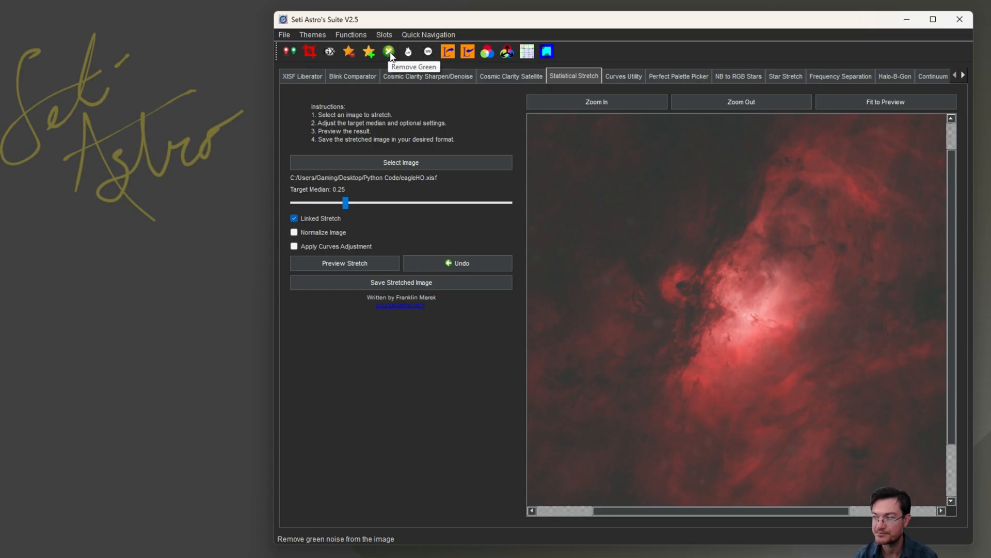
click(388, 51)
drag(619, 245, 602, 188)
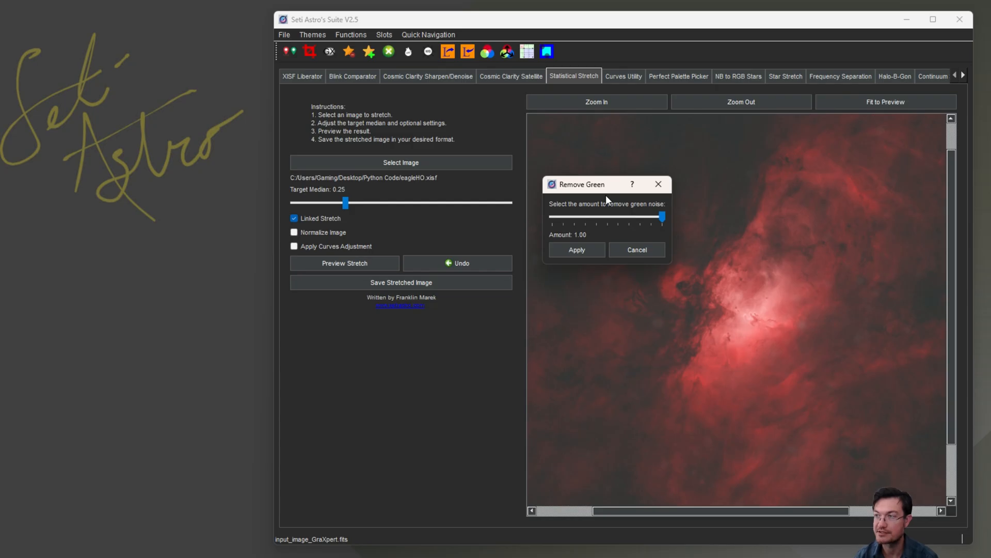
mouse_move(607, 188)
mouse_down()
mouse_move(584, 177)
mouse_move(587, 187)
mouse_up()
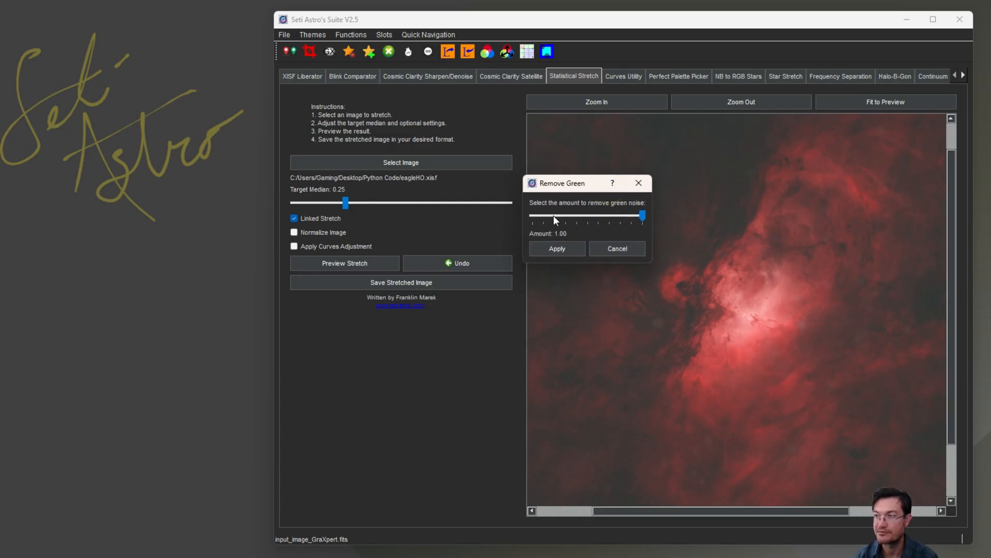
click(552, 249)
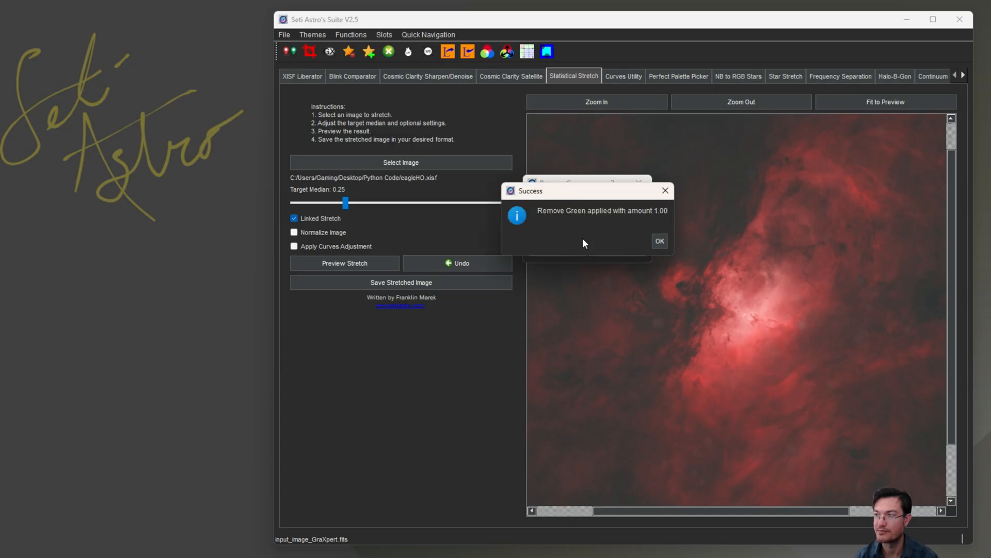
click(659, 240)
drag(713, 249, 638, 202)
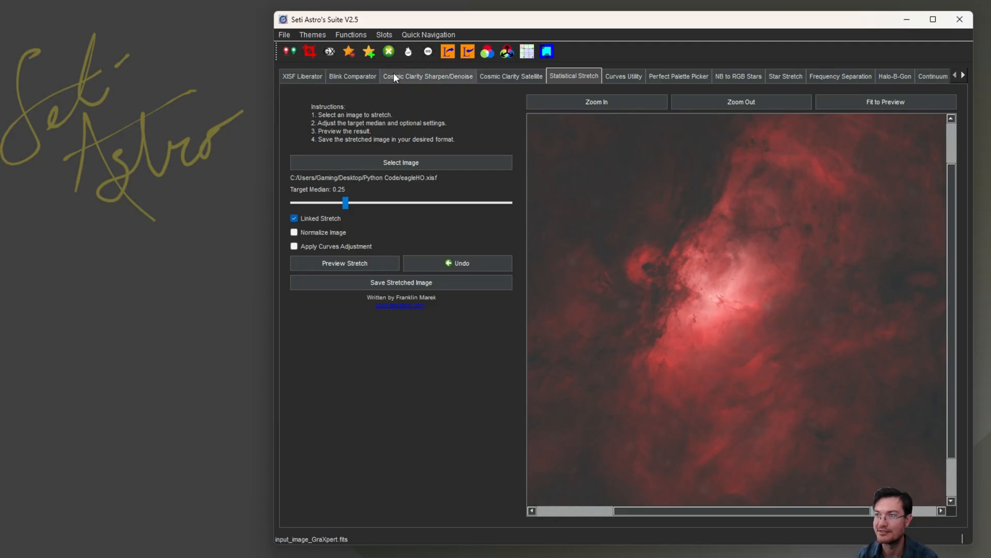
Apply Background Neutralization to the starless image using a small sample box in the dark upper-left part of the image
click(406, 55)
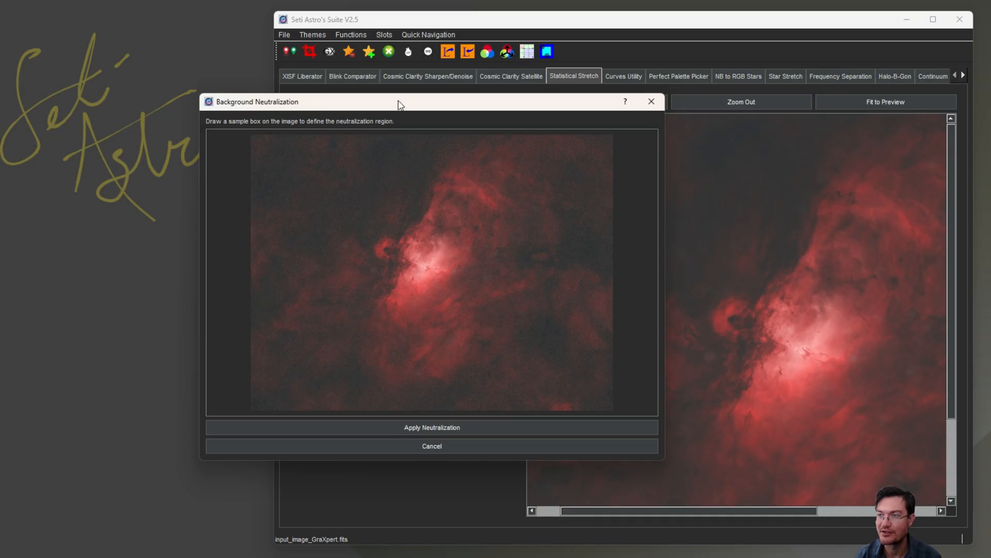
drag(403, 105, 423, 93)
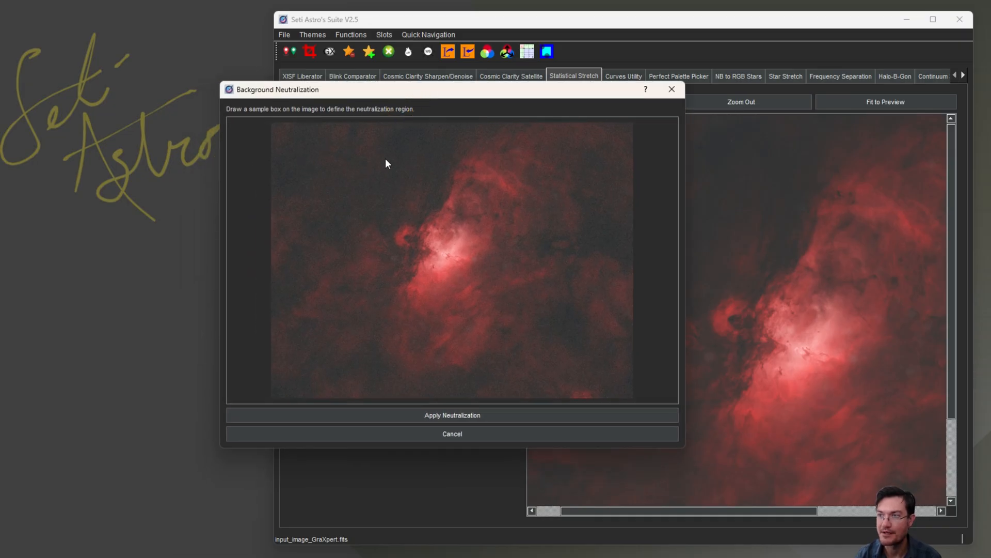
drag(301, 183, 302, 185)
click(427, 418)
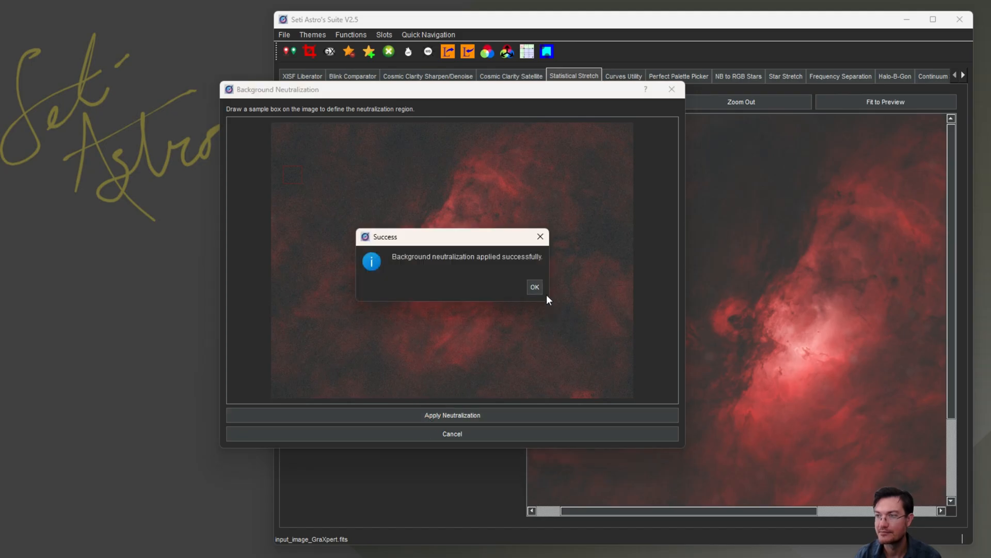
click(535, 287)
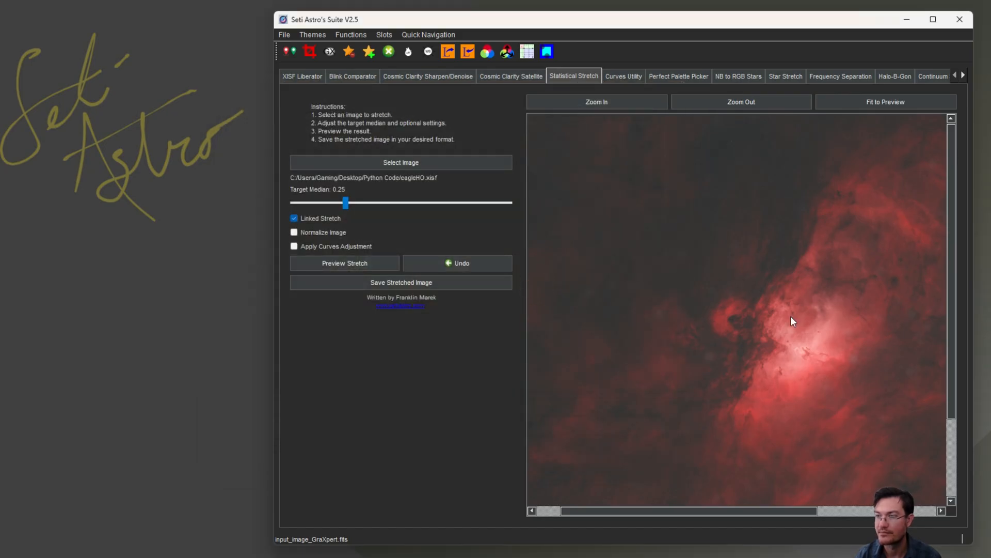
drag(790, 316, 785, 358)
click(783, 357)
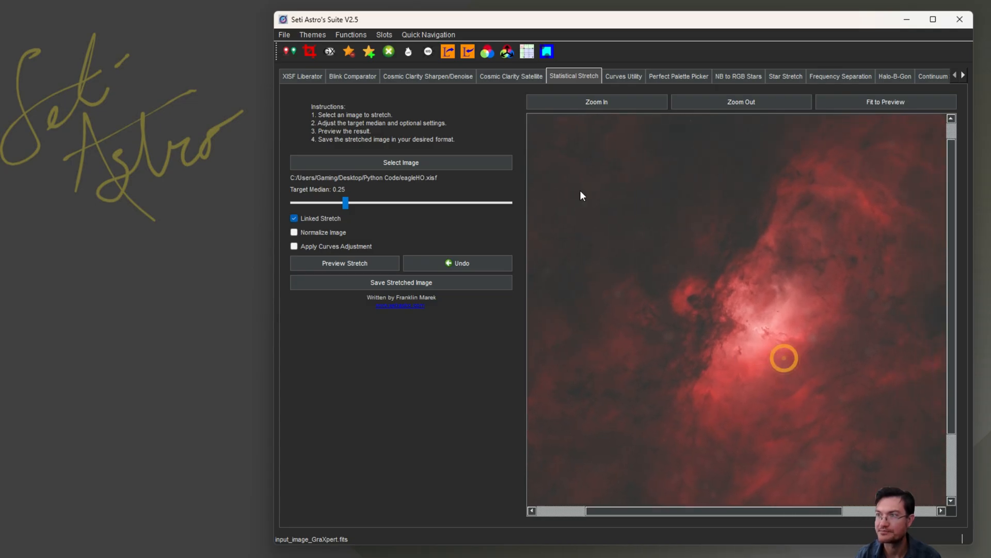
click(428, 52)
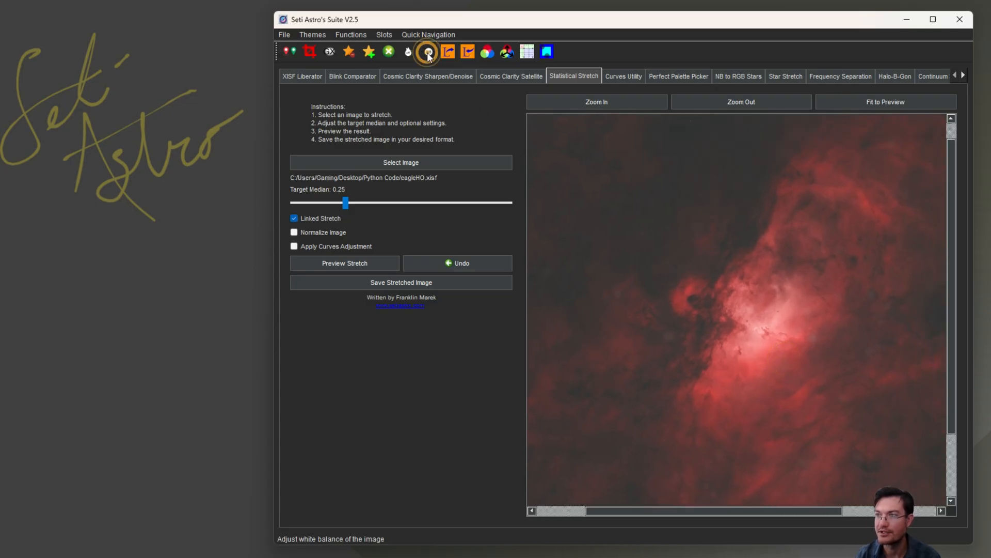
drag(219, 15, 363, 52)
drag(423, 76, 527, 88)
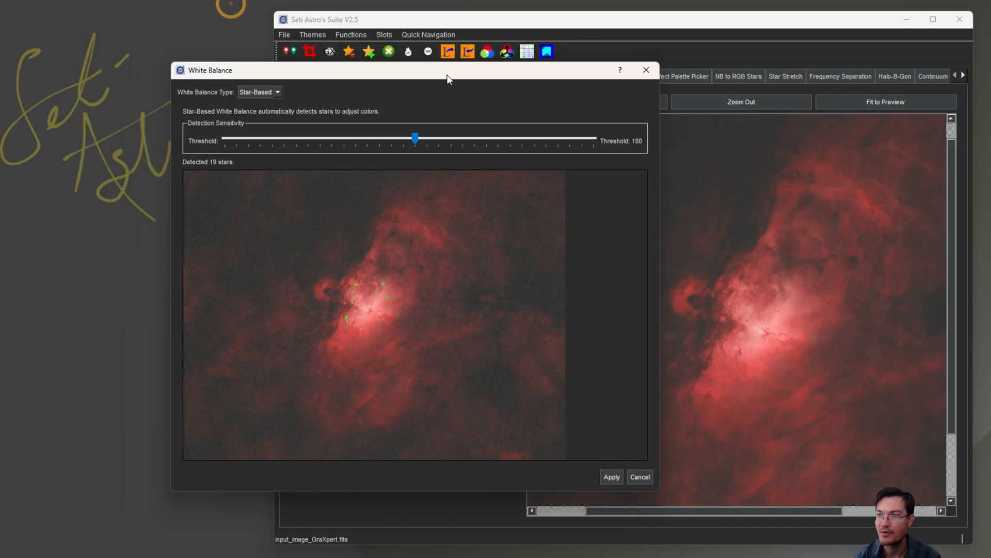
click(651, 71)
click(689, 258)
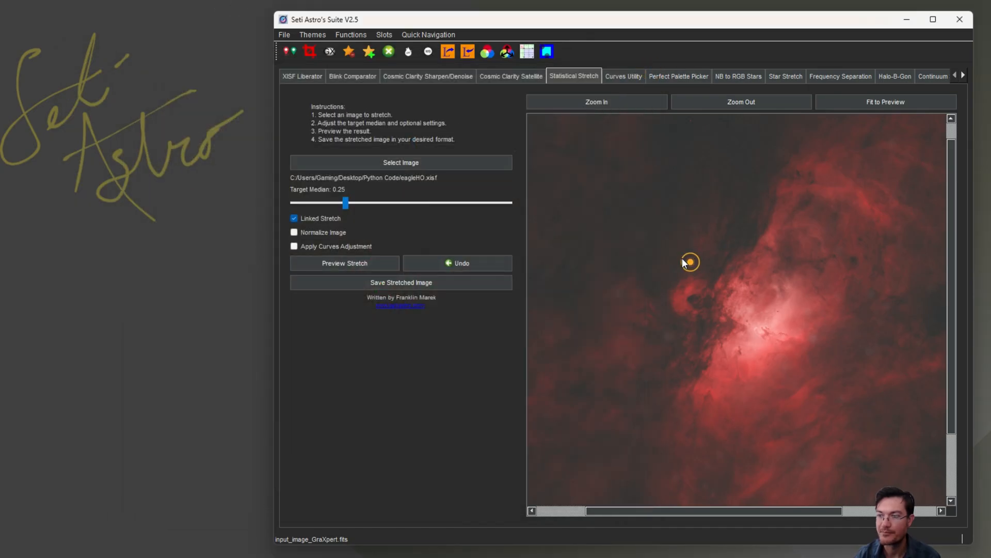
Add the stars from starsonly.tif on the Desktop back to the starless nebula image using the Screen method
click(371, 57)
click(646, 301)
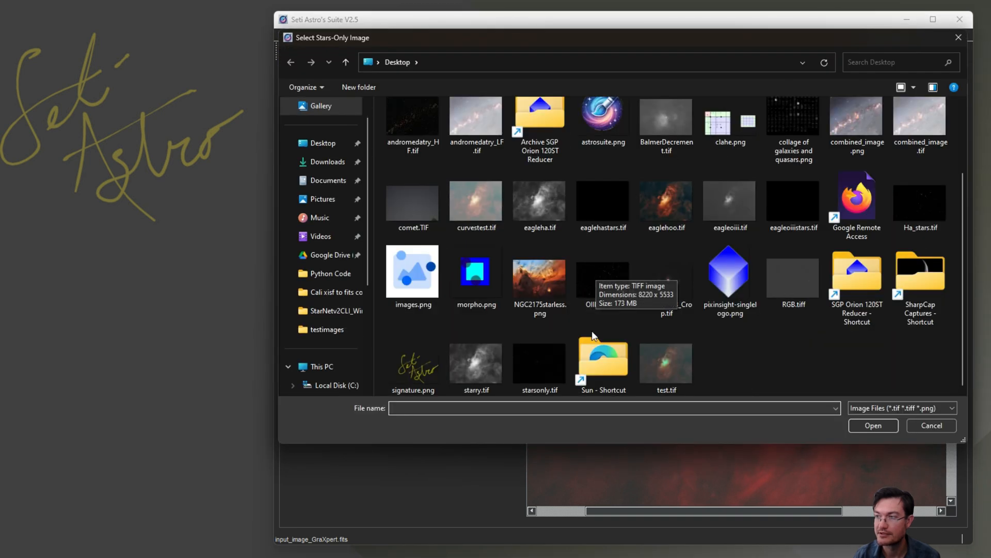
click(535, 355)
click(864, 424)
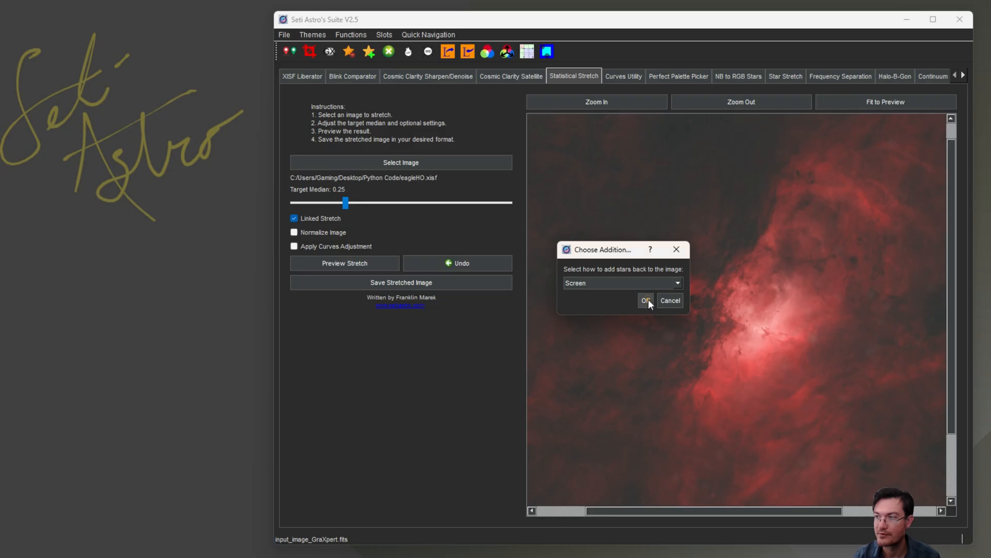
click(646, 300)
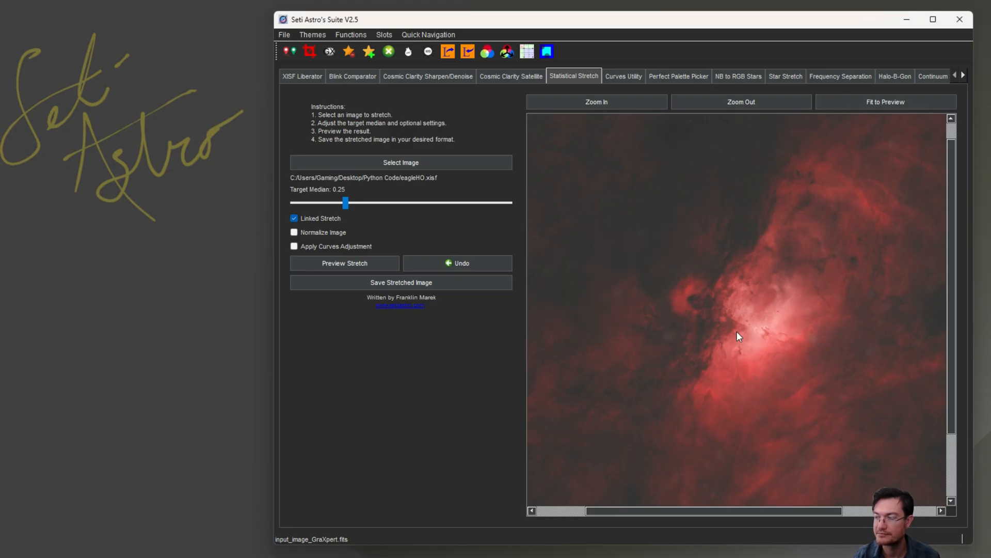
click(673, 300)
drag(729, 299, 814, 349)
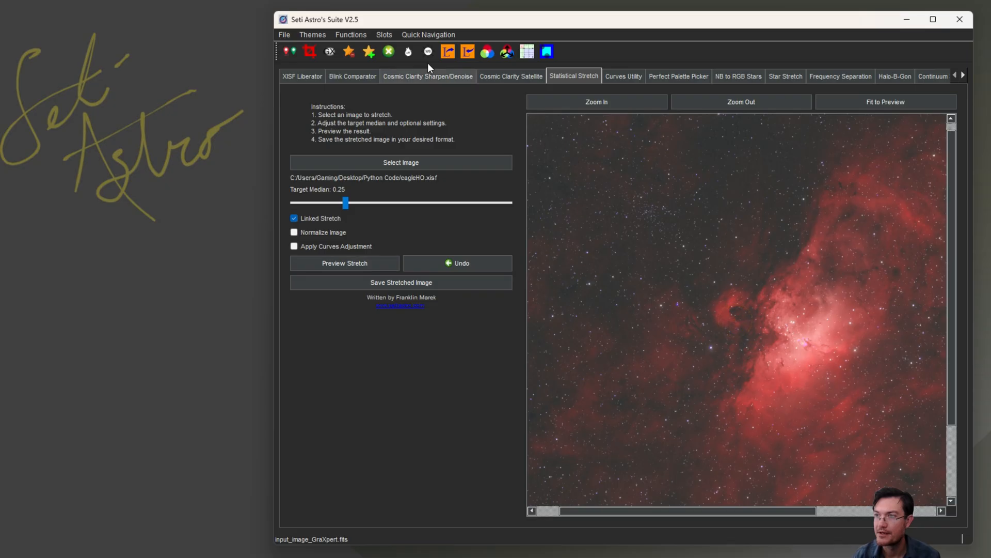
Open White Balance and try several Star-Based detection thresholds, settling on a threshold of 198
drag(205, 5, 587, 78)
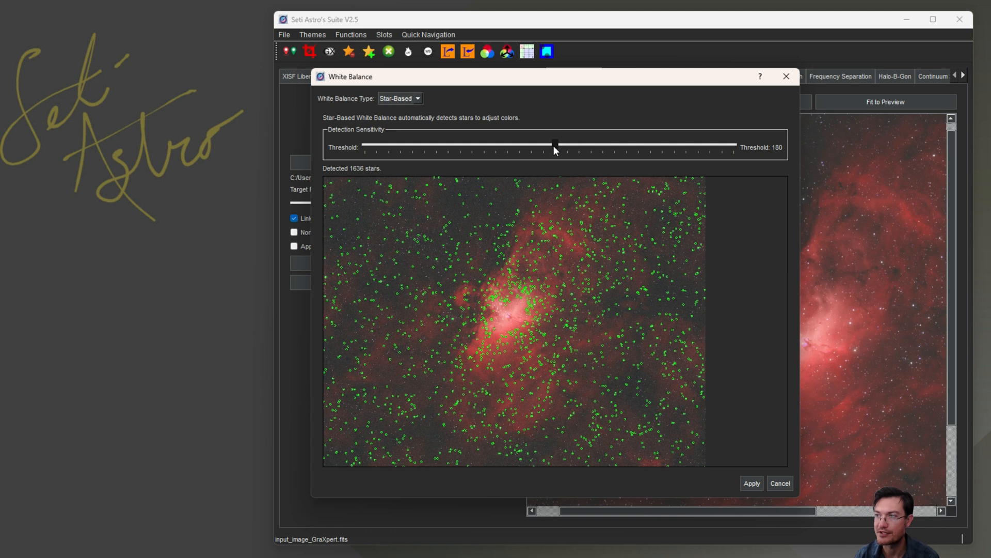
click(667, 144)
click(667, 144)
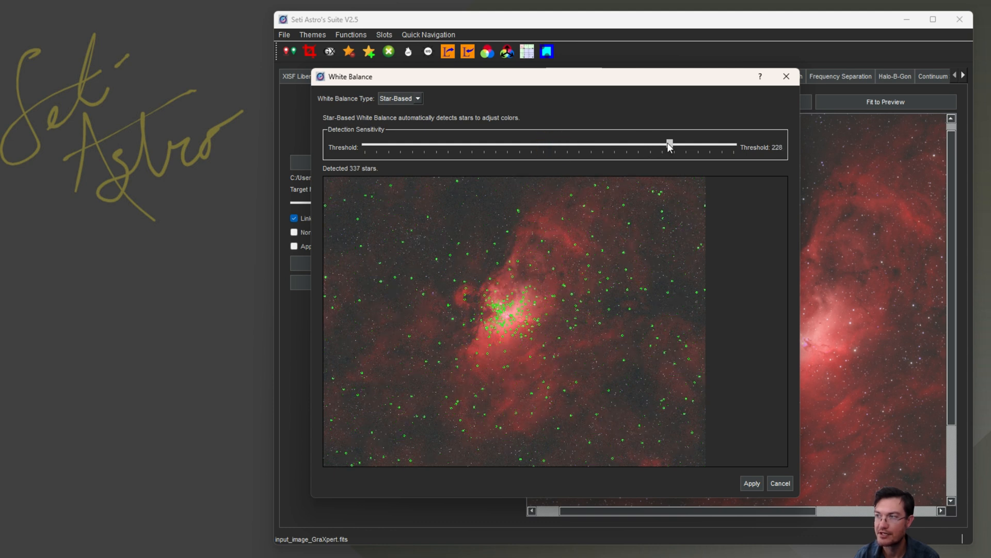
click(438, 146)
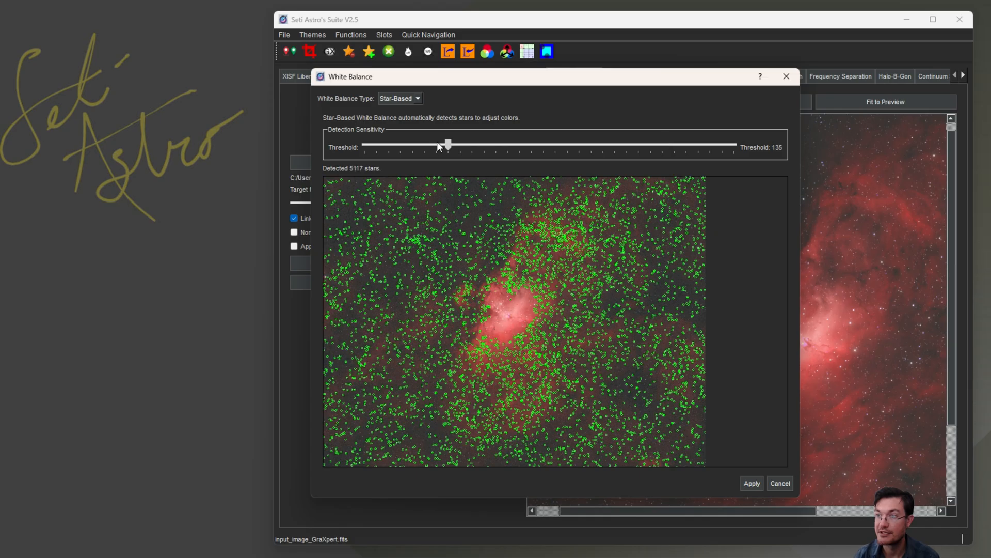
click(438, 146)
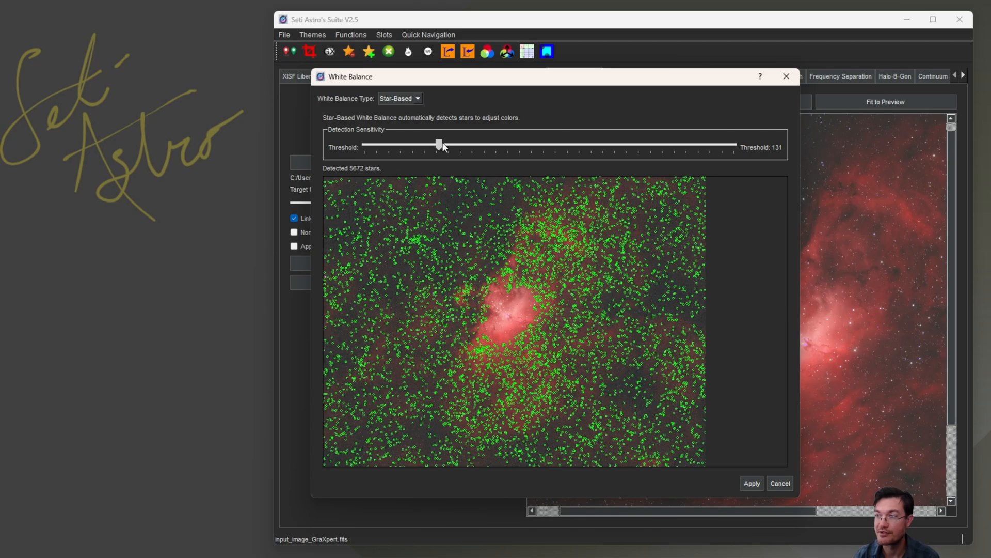
drag(445, 144, 447, 144)
click(674, 144)
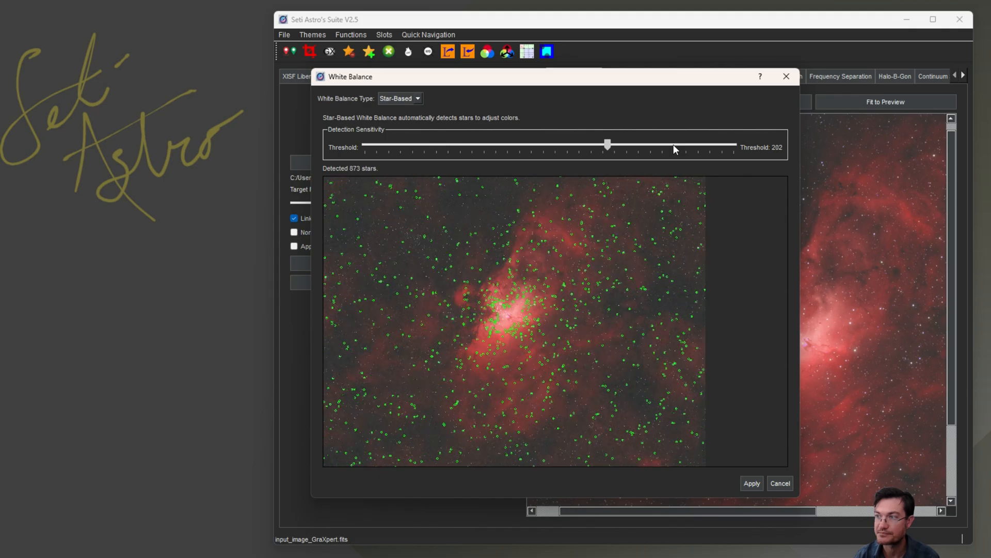
click(596, 145)
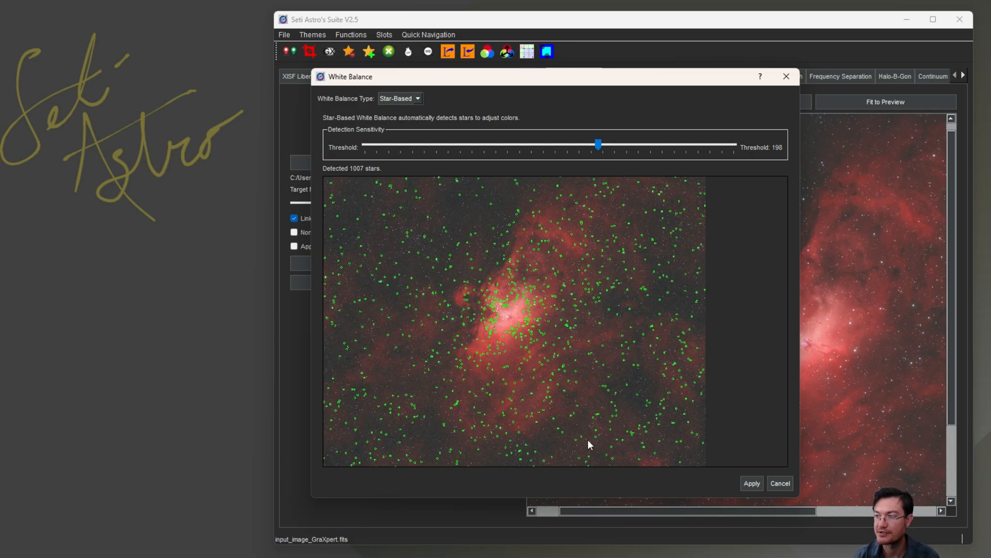
Look through the Manual and Auto white balance types and return to Star-Based
click(415, 98)
click(413, 117)
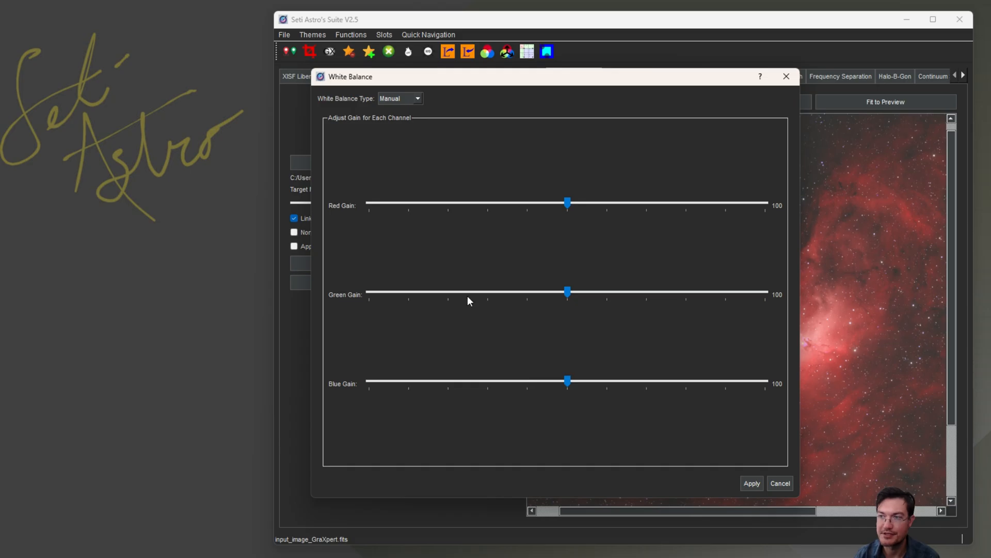
click(415, 98)
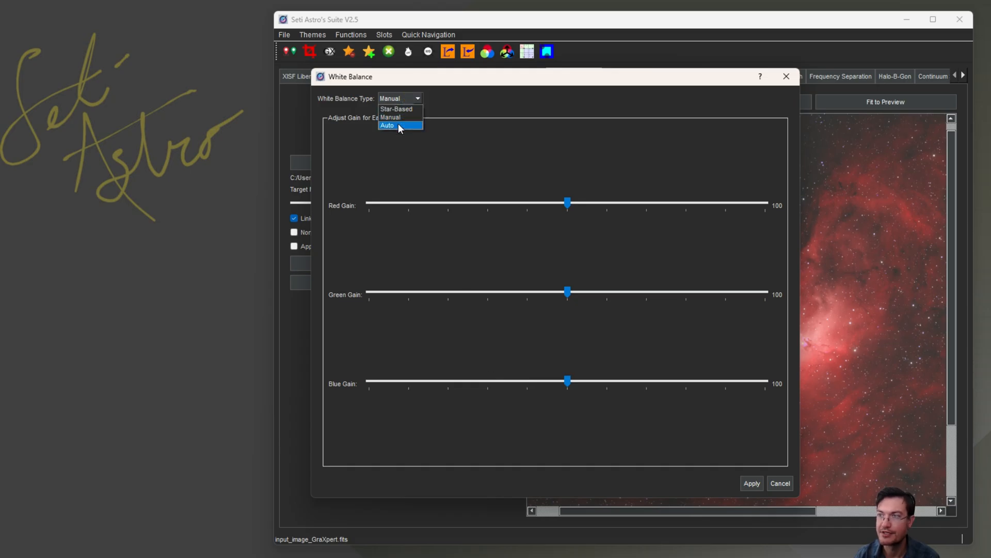
click(398, 123)
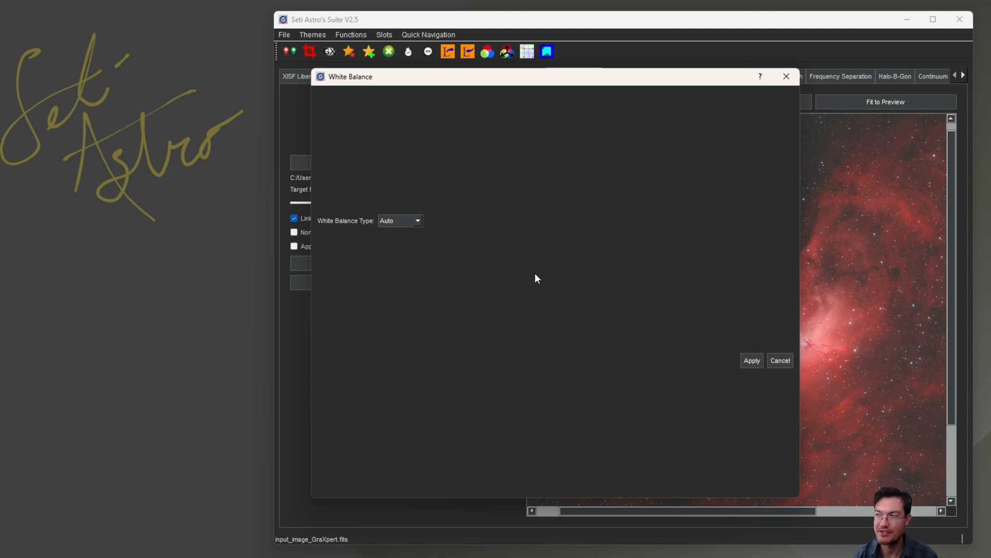
click(420, 221)
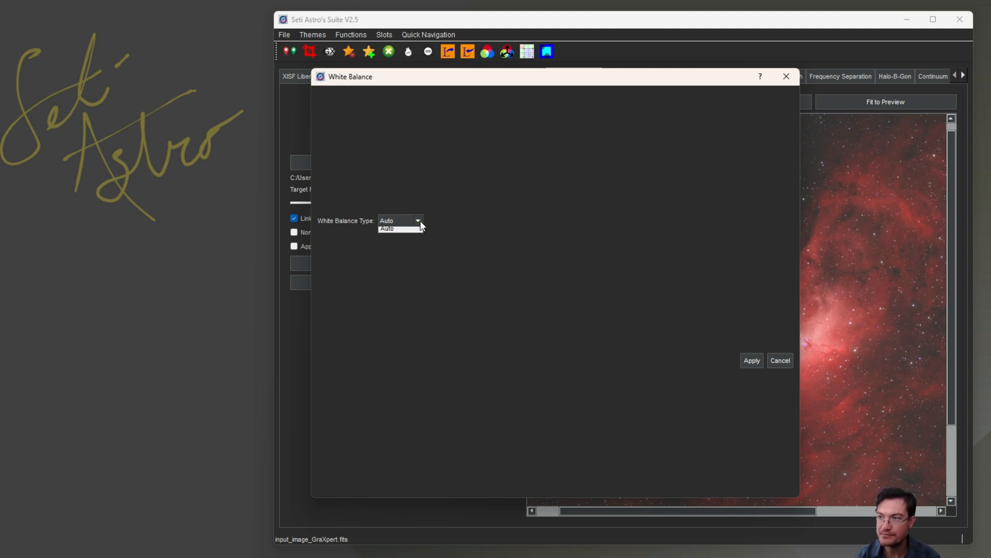
click(400, 230)
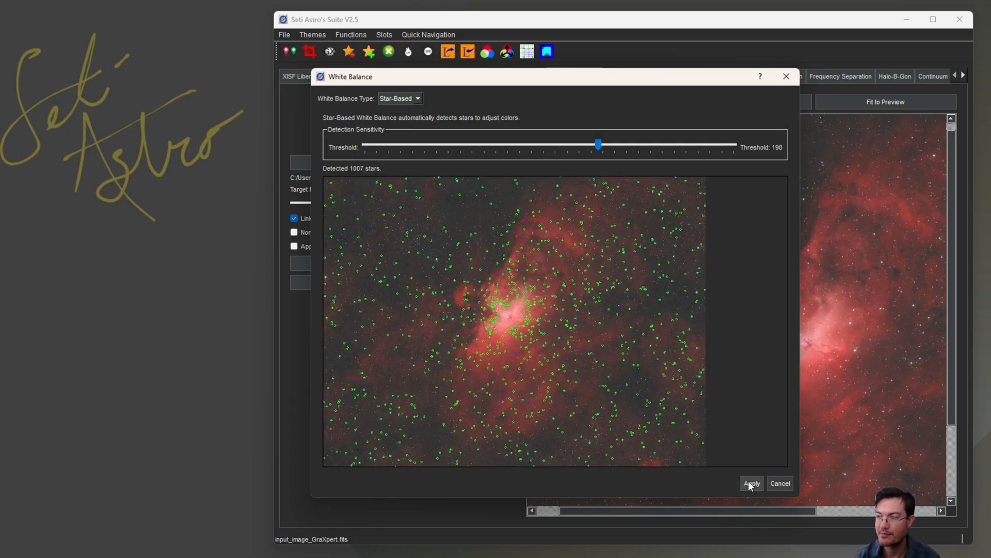
Apply the Star-Based white balance to the nebula image and inspect the result around the bright core
click(750, 484)
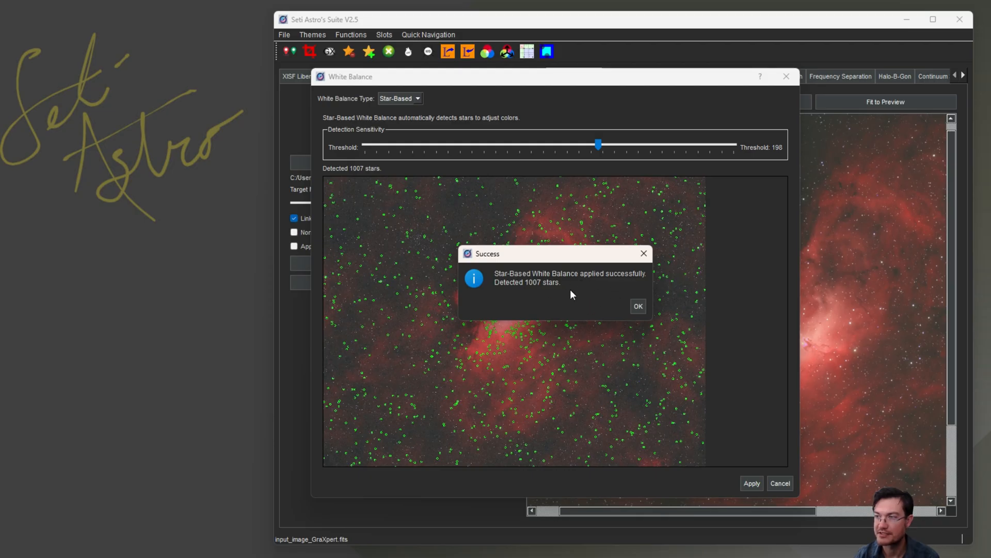
click(636, 307)
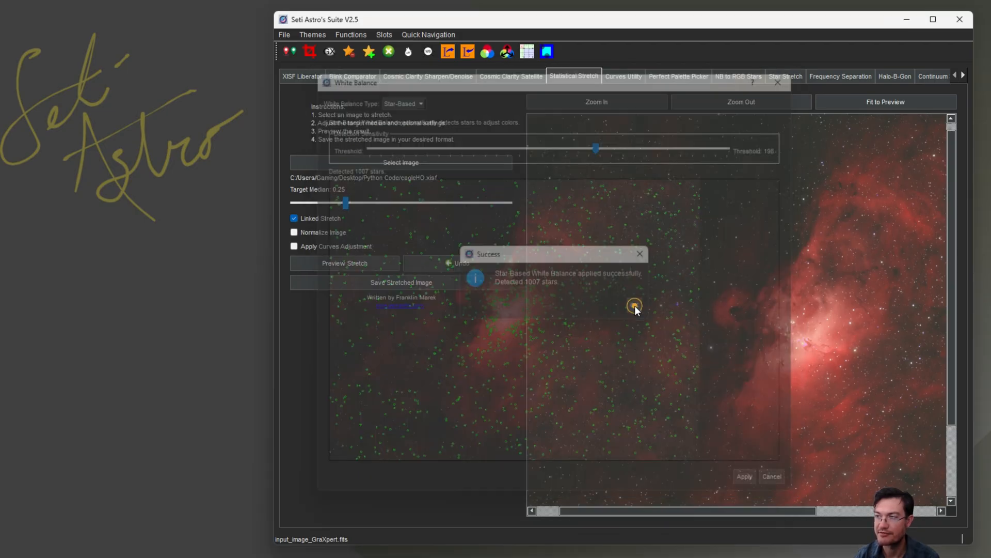
drag(791, 355, 688, 344)
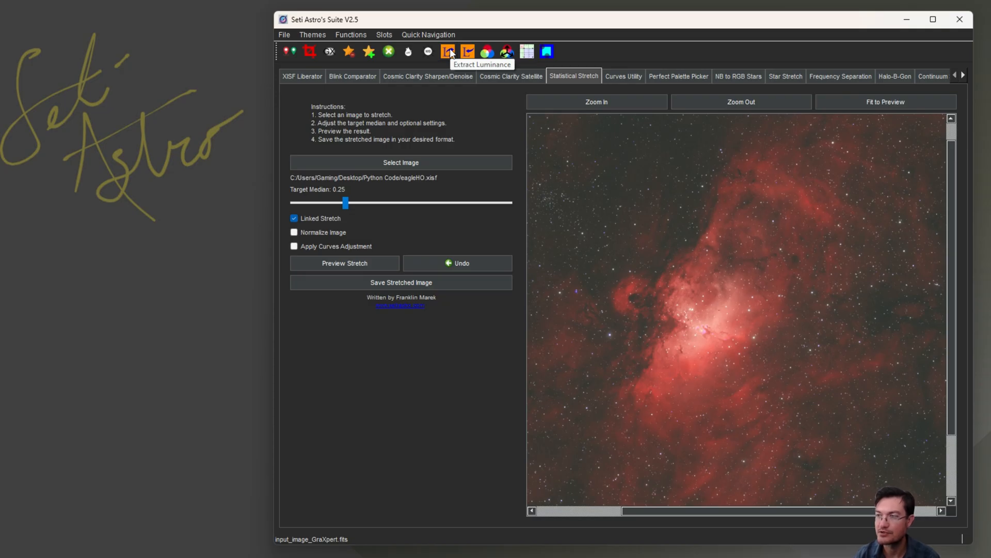
Extract the luminance from the nebula image and place the Slot 1 colour preview beside the main window
drag(450, 19, 196, 14)
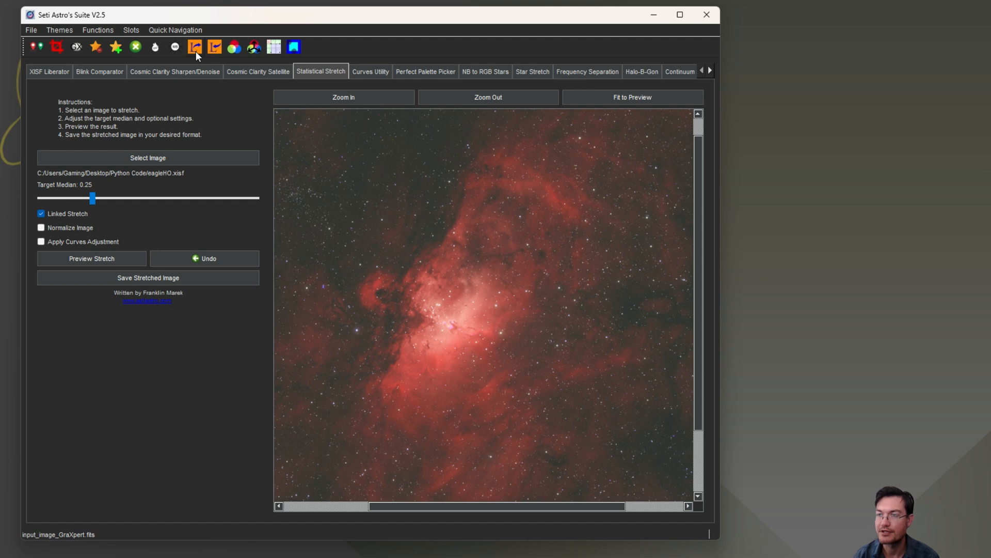
click(196, 51)
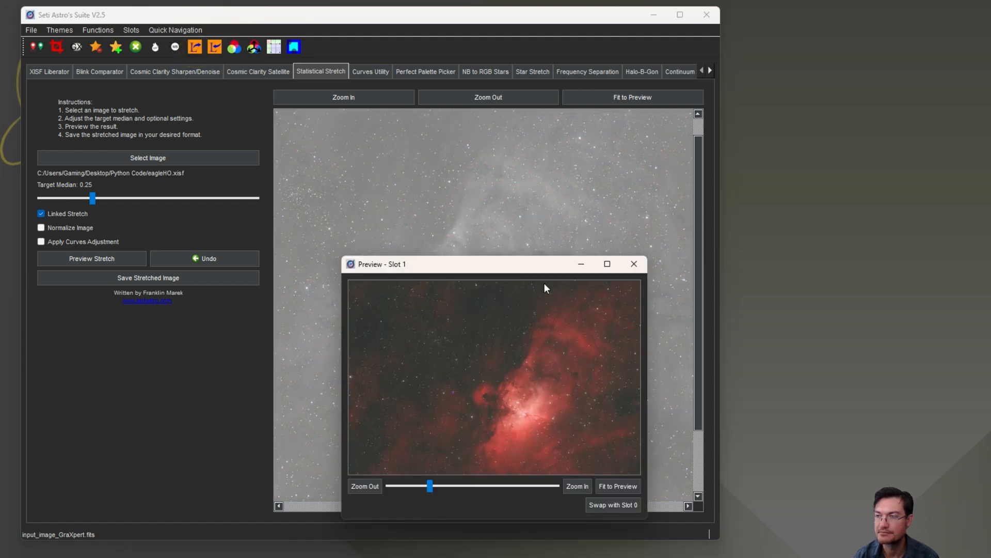
drag(482, 274, 841, 71)
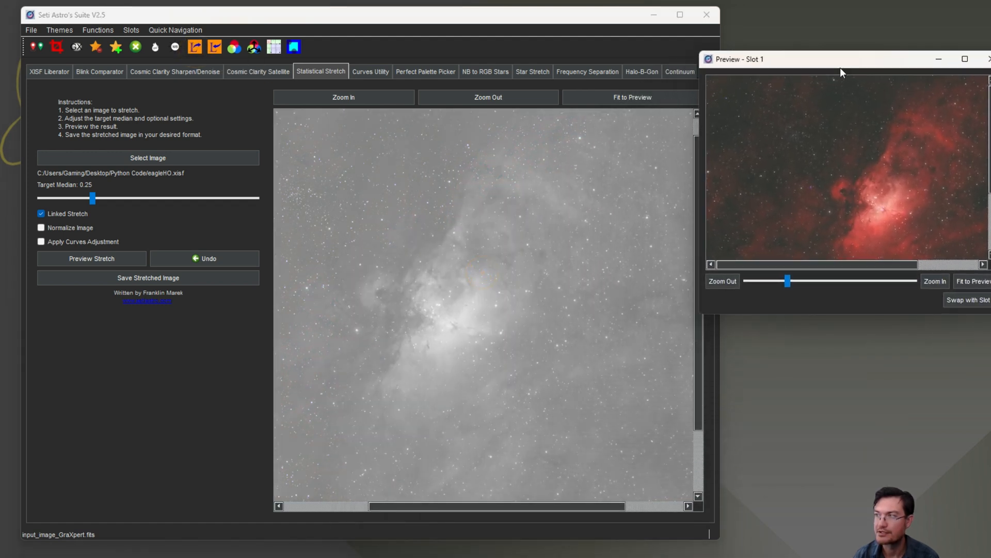
drag(865, 207, 762, 193)
click(432, 285)
drag(488, 506, 485, 504)
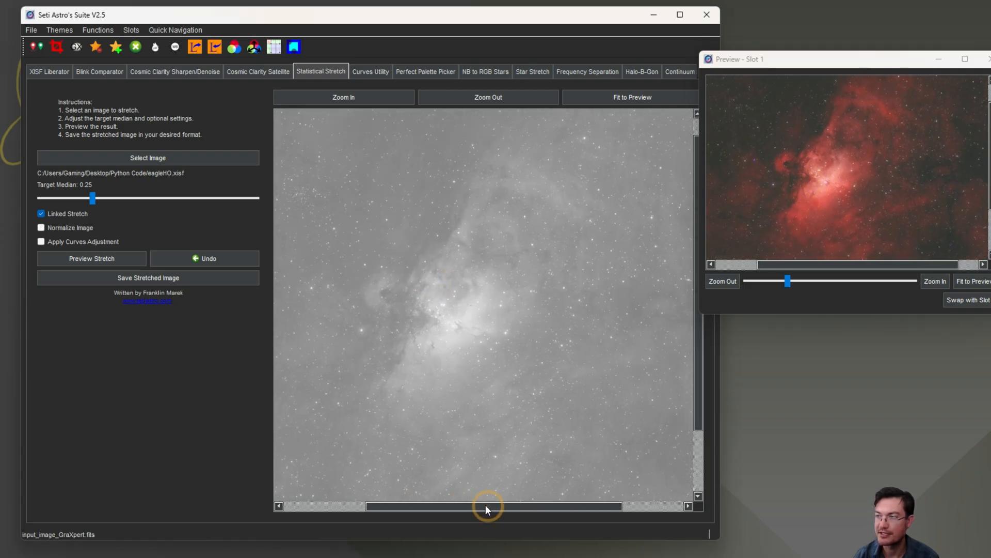
drag(697, 365, 701, 338)
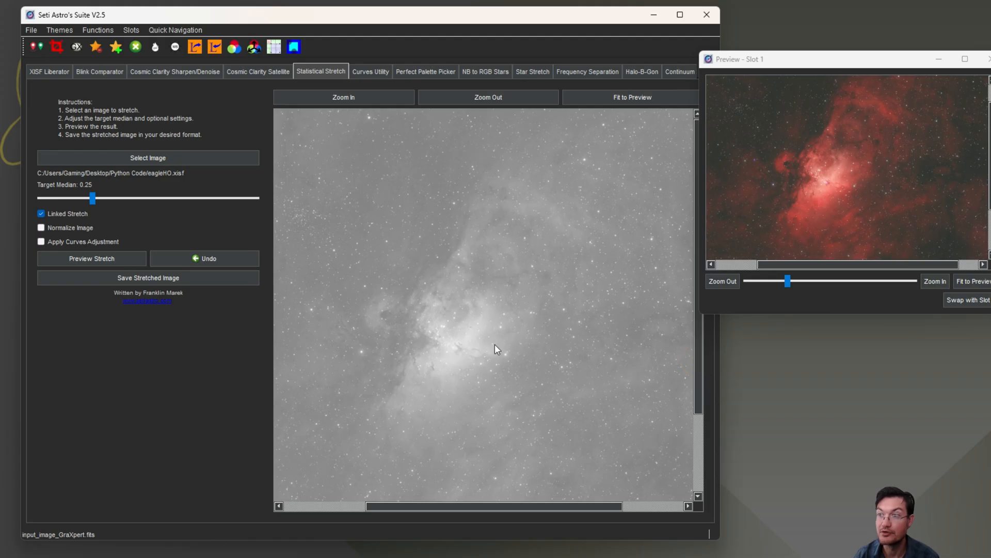
Split the extracted luminance into high and low frequencies in Frequency Separation using the Gaussian method with a radius of 3.25
click(371, 72)
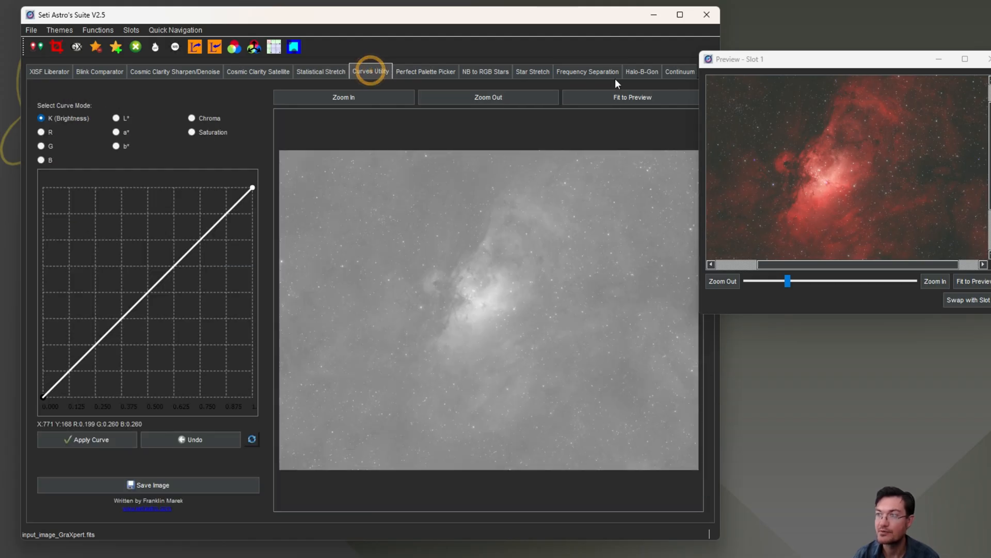
click(599, 72)
scroll(355, 315, down, 3)
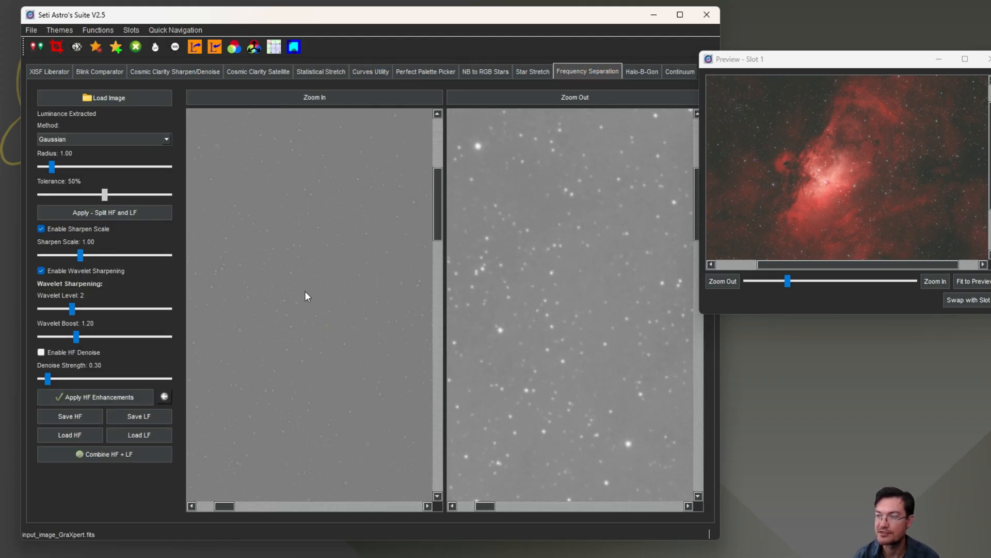
drag(307, 324, 227, 294)
drag(342, 329, 228, 482)
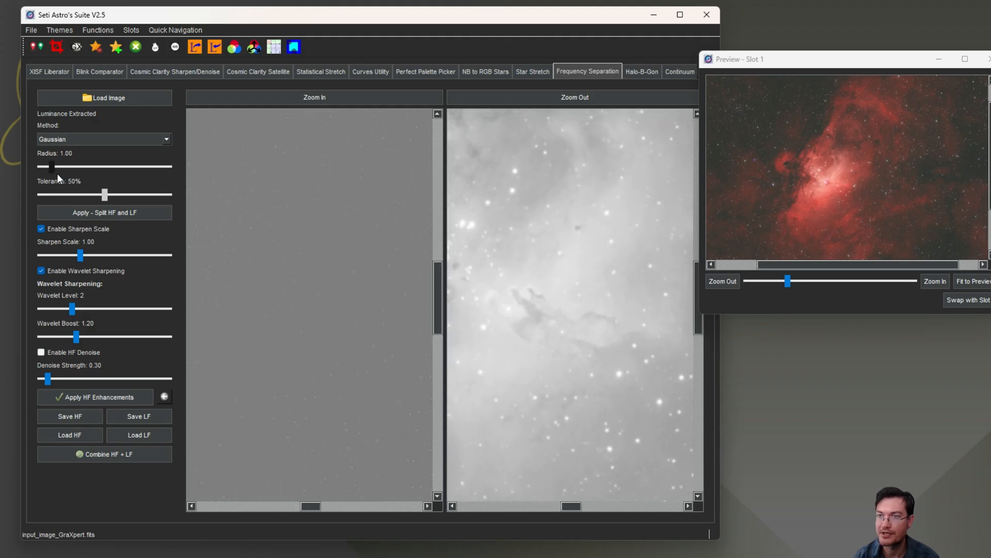
drag(55, 168, 64, 167)
click(67, 214)
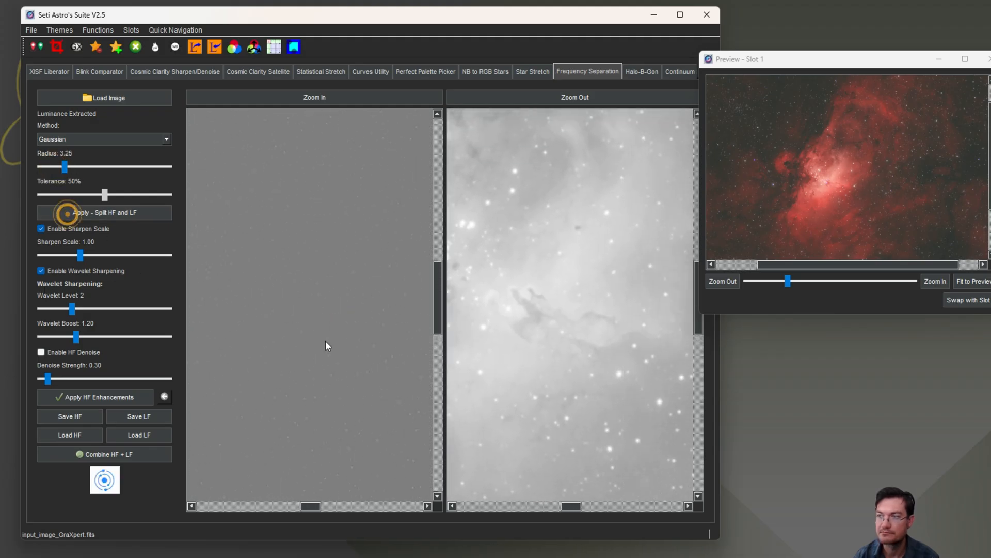
Apply HF enhancements with Sharpen Scale disabled and the Wavelet Boost set to 1.62
click(41, 228)
drag(77, 337, 98, 337)
click(73, 395)
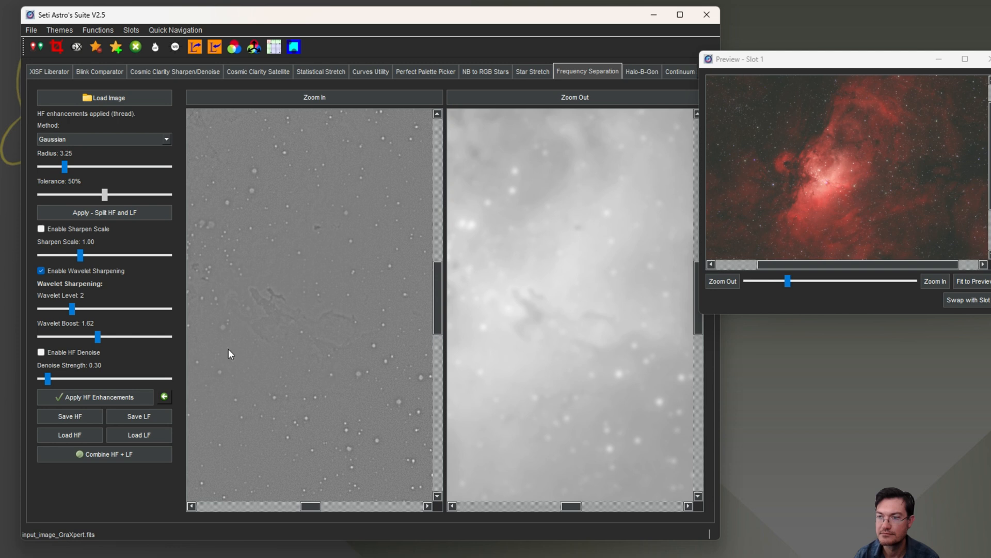
Combine the enhanced HF and LF images and push the combined image for processing
click(92, 456)
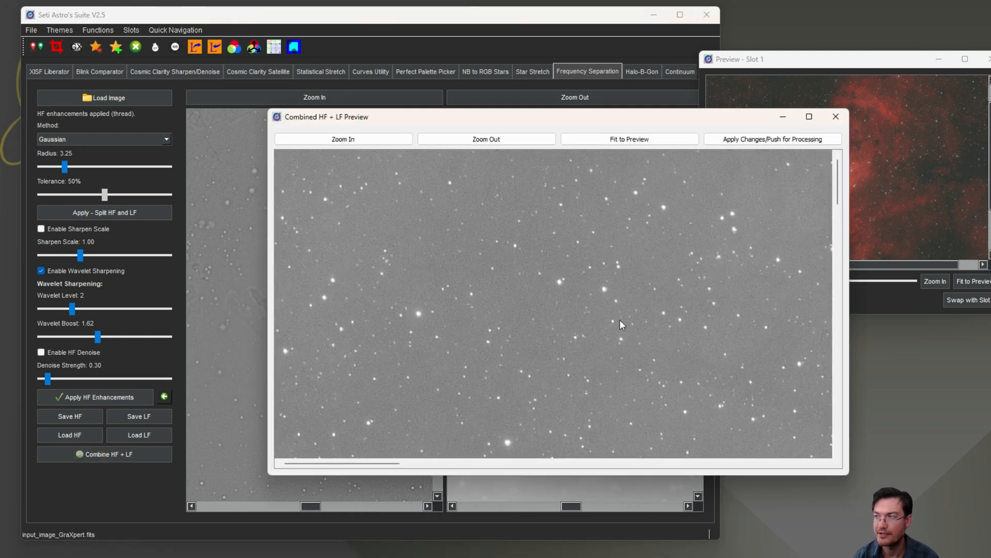
click(743, 143)
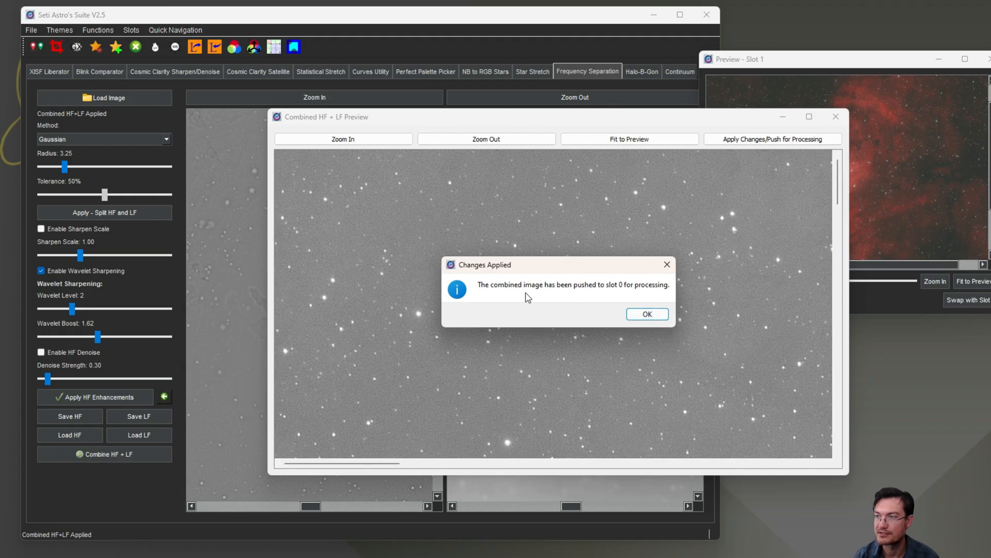
click(648, 315)
Inspect the sharpened luminance in Statistical Stretch and recombine it with the Slot 1 colour image
click(317, 70)
drag(488, 314, 489, 288)
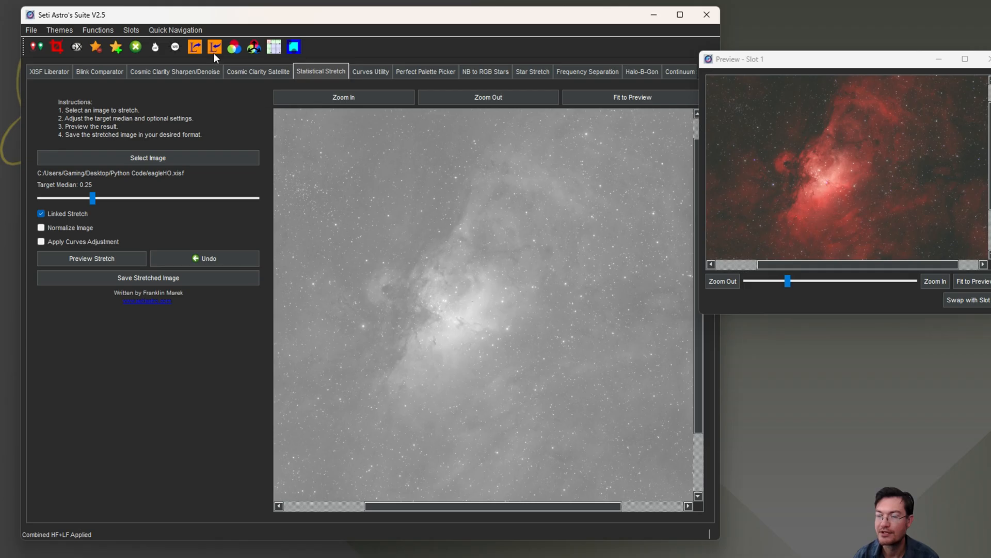
mouse_move(775, 67)
mouse_down()
mouse_move(795, 72)
mouse_move(772, 75)
mouse_up()
mouse_move(472, 342)
mouse_down()
mouse_move(528, 317)
mouse_move(483, 348)
mouse_up()
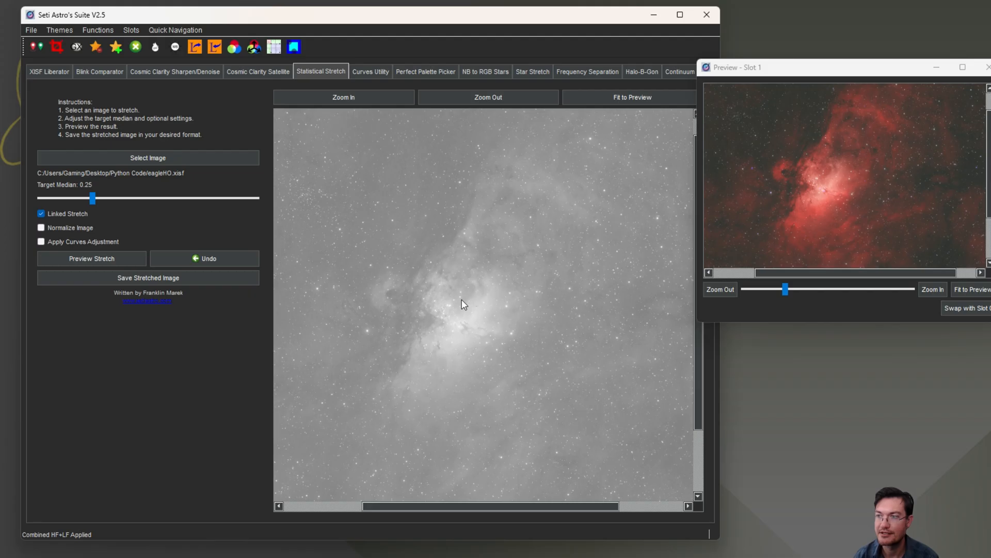
mouse_move(420, 289)
mouse_down()
mouse_move(435, 298)
mouse_move(424, 274)
mouse_up()
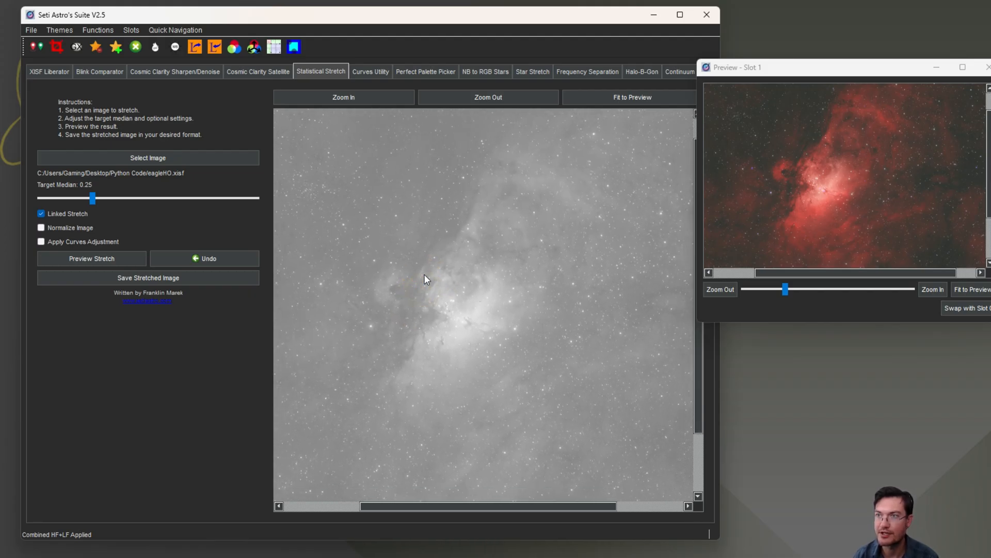
click(217, 49)
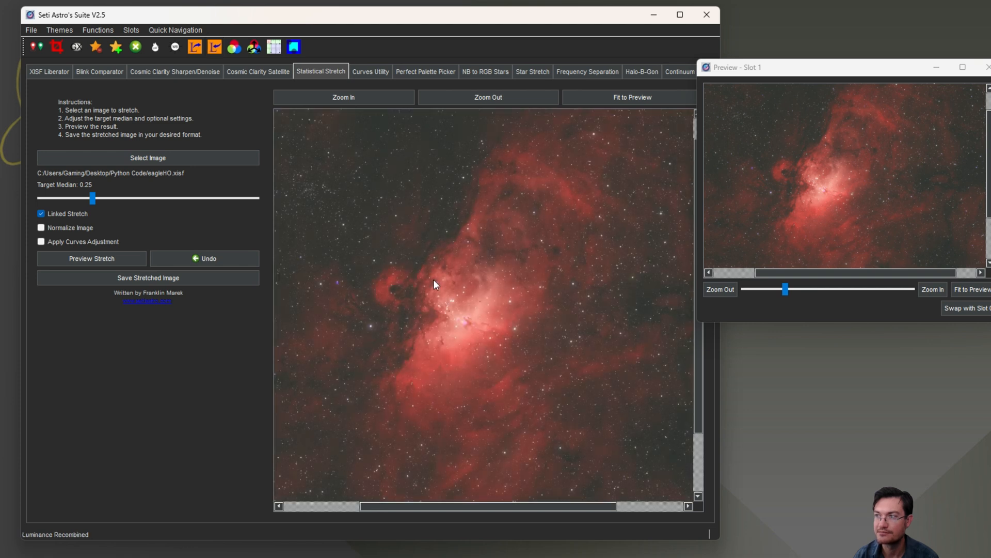
drag(433, 280, 398, 269)
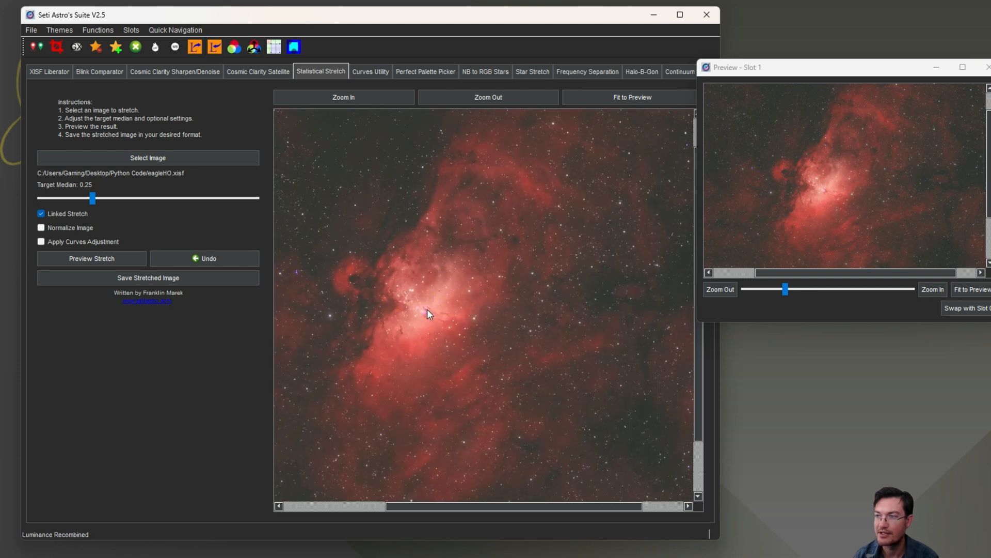
Examine the nebula core of the recombined image up close and close the Slot 1 preview
click(369, 98)
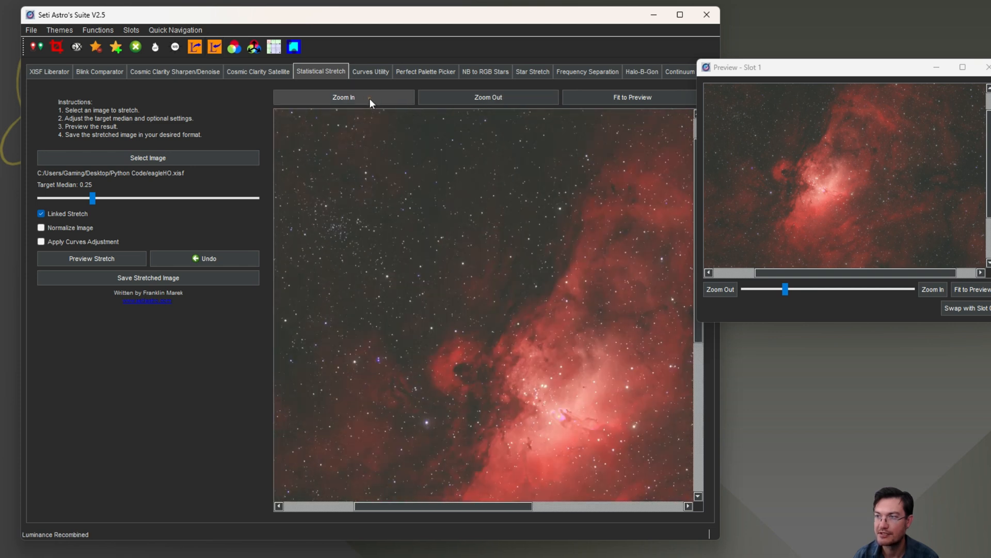
click(370, 98)
drag(537, 397, 475, 301)
drag(889, 73, 689, 98)
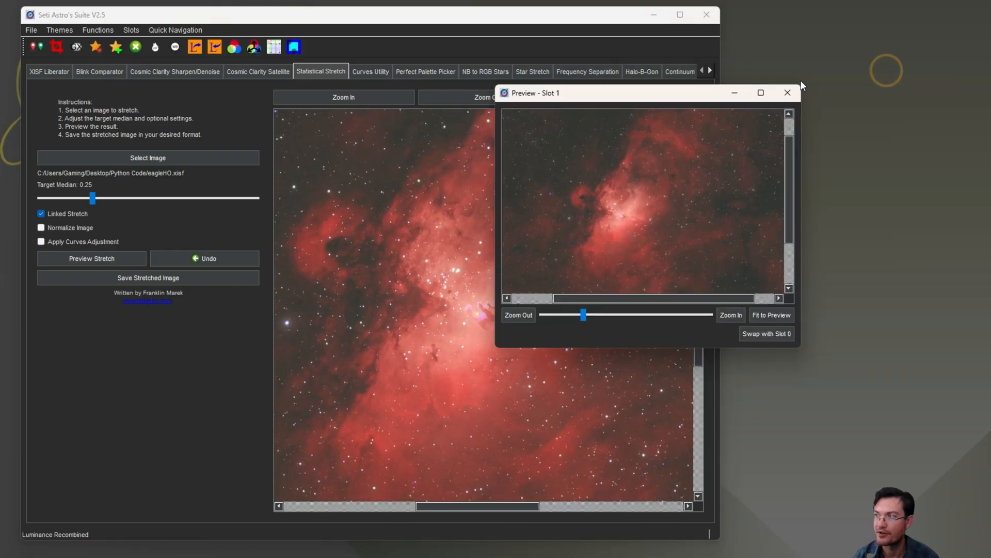
click(787, 92)
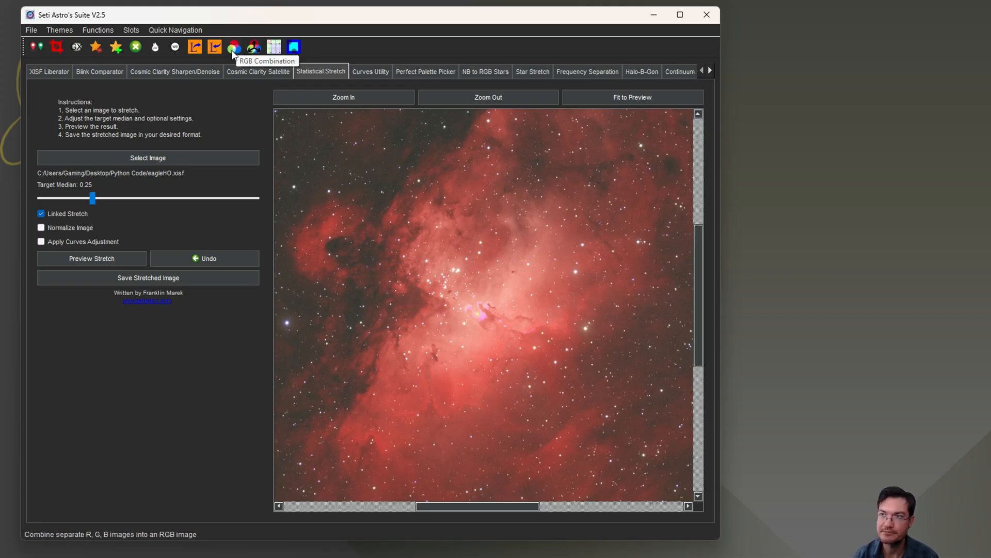
click(233, 47)
drag(362, 169, 401, 141)
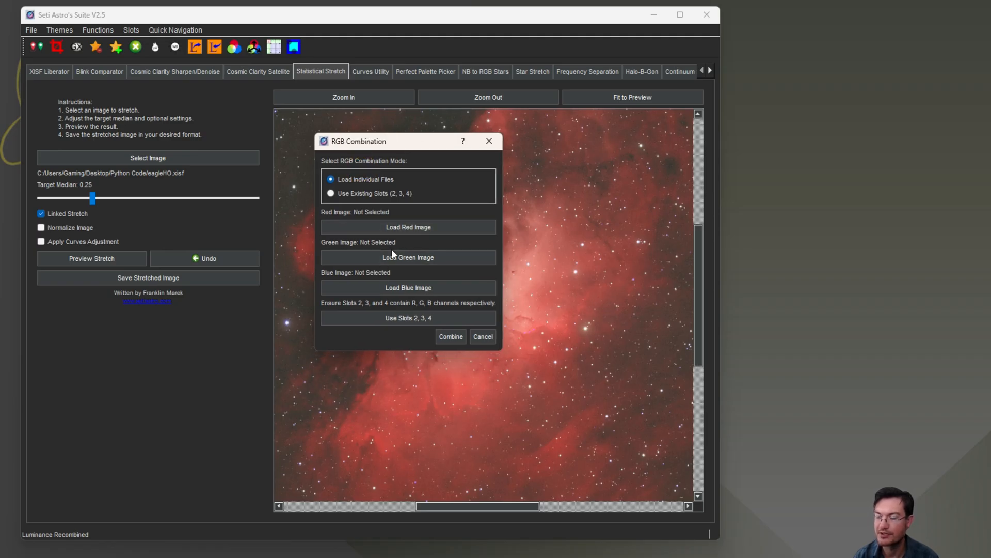
click(346, 194)
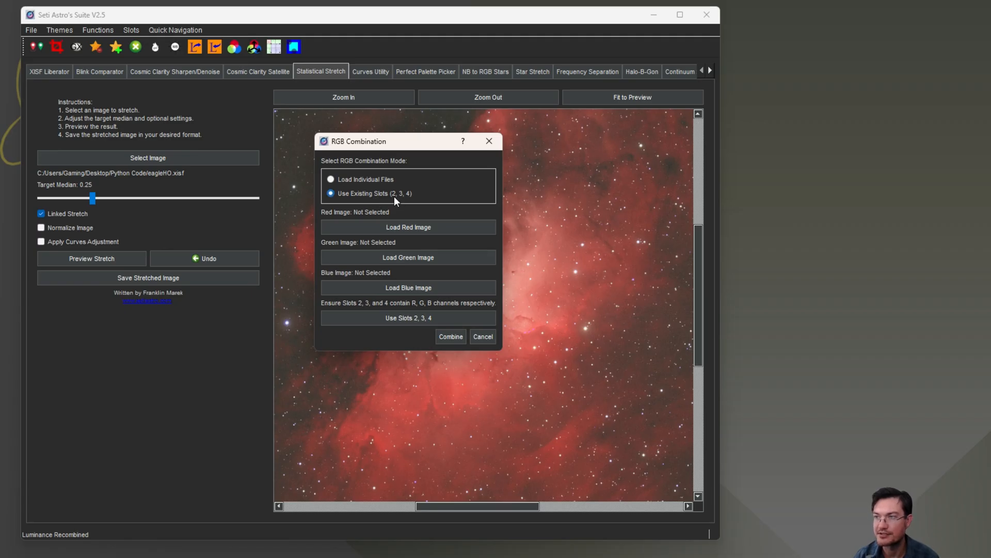
click(485, 339)
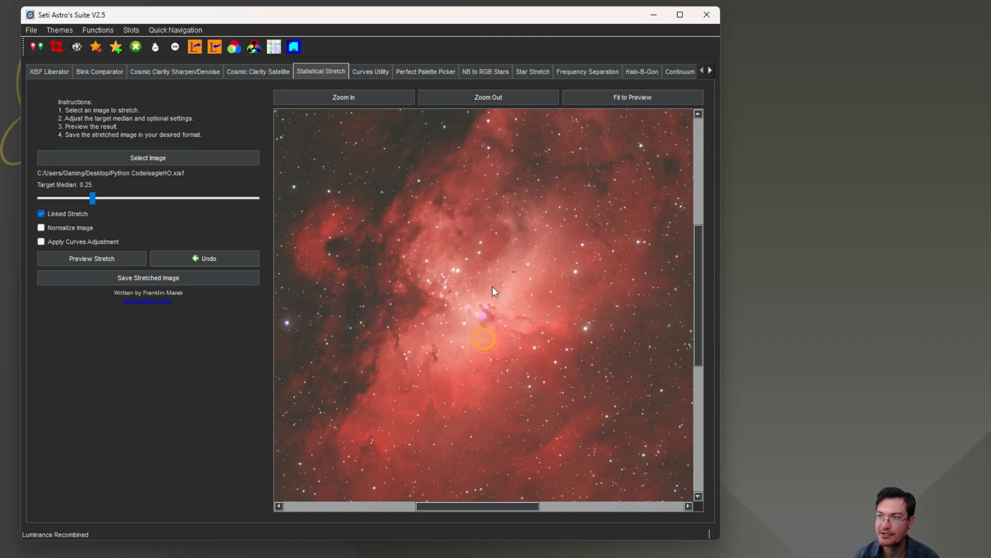
Extract the RGB channels into Slots 2, 3 and 4 and arrange previews of the three slots so each can be seen
click(257, 50)
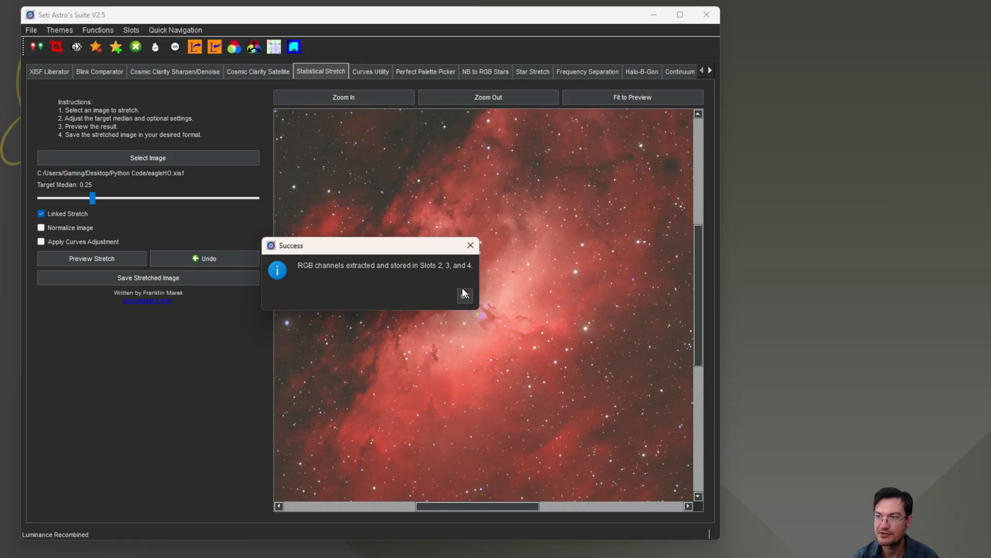
click(467, 297)
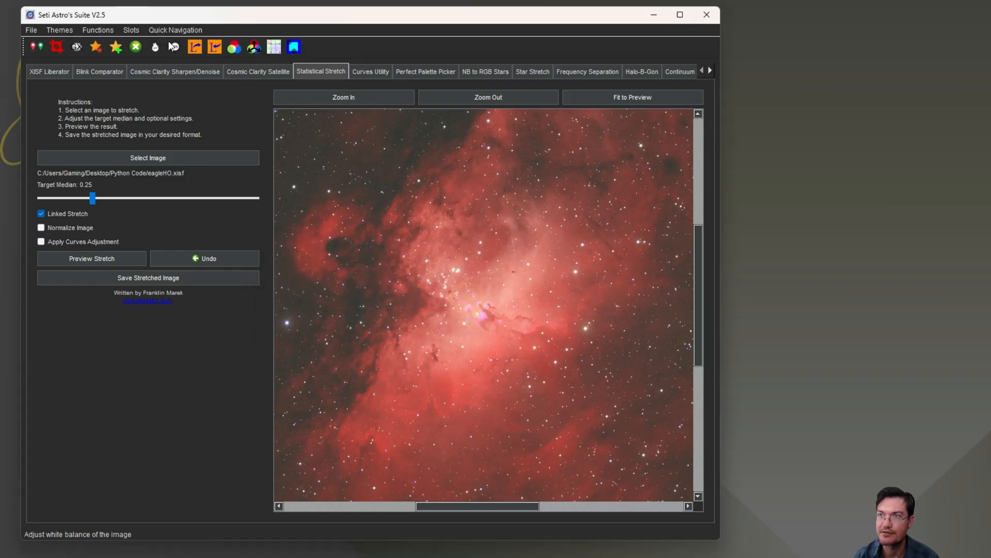
click(132, 31)
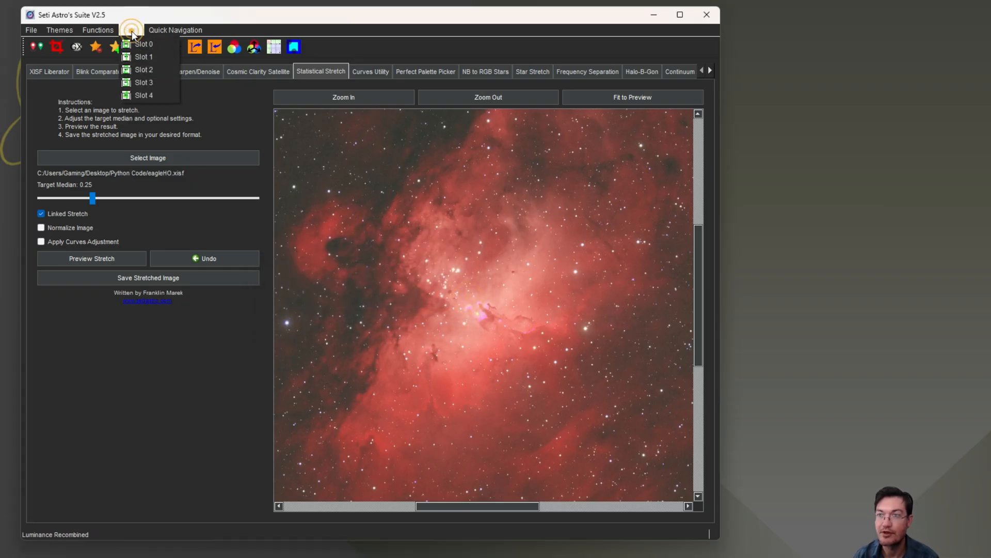
click(145, 68)
click(144, 82)
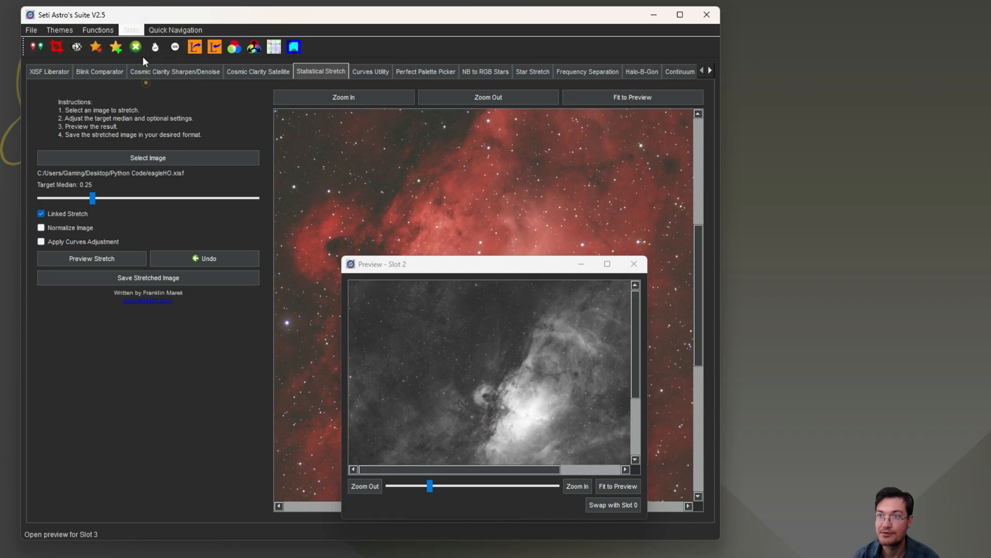
click(134, 29)
click(139, 94)
drag(420, 269, 661, 121)
click(427, 264)
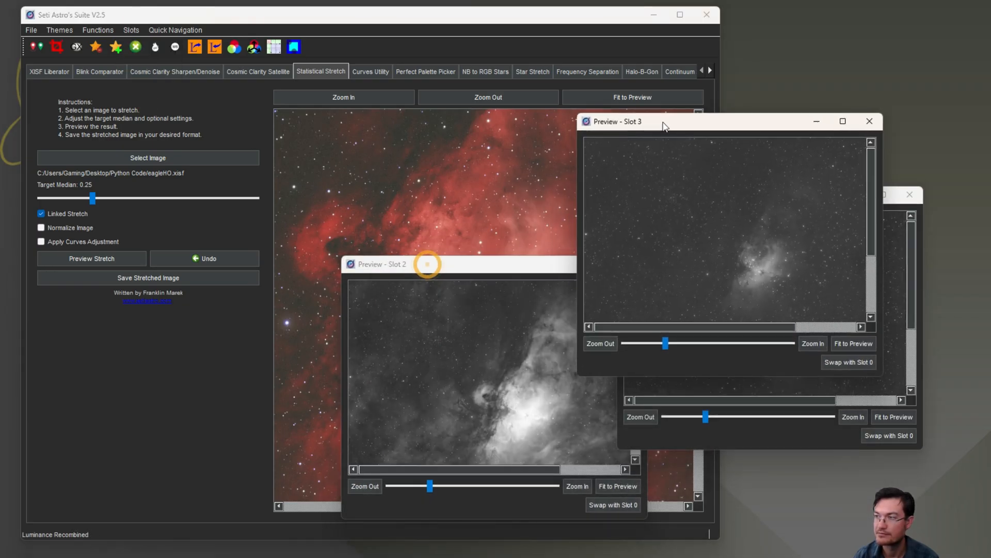
drag(421, 265, 583, 40)
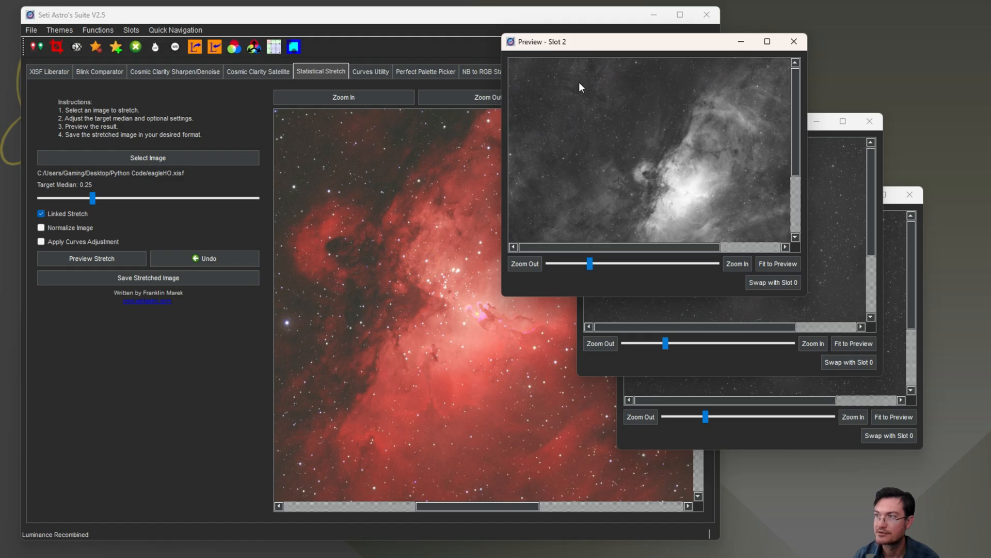
Compare the extracted channels in the Slot 2, Slot 3 and Slot 4 previews
click(816, 211)
click(894, 292)
click(757, 177)
click(679, 80)
click(842, 244)
click(898, 301)
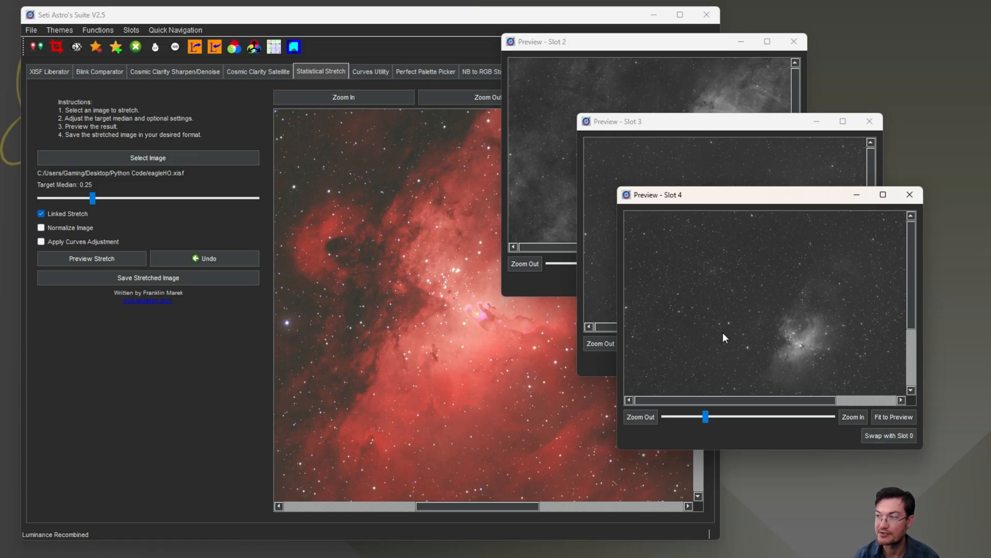
drag(756, 327, 687, 298)
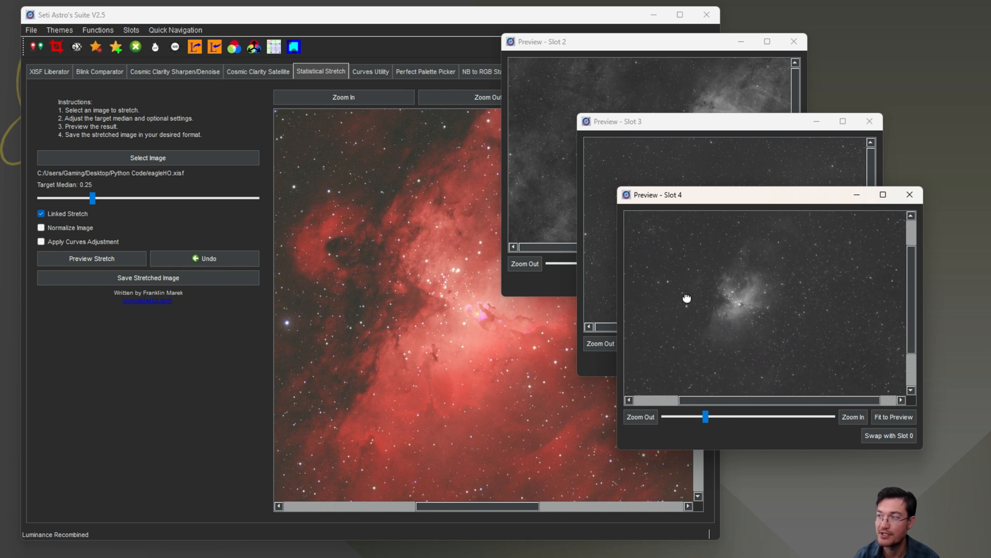
Swap the blue channel in Slot 4 with Slot 0 and reopen the Slot 4 preview beside the main window
click(879, 438)
click(831, 340)
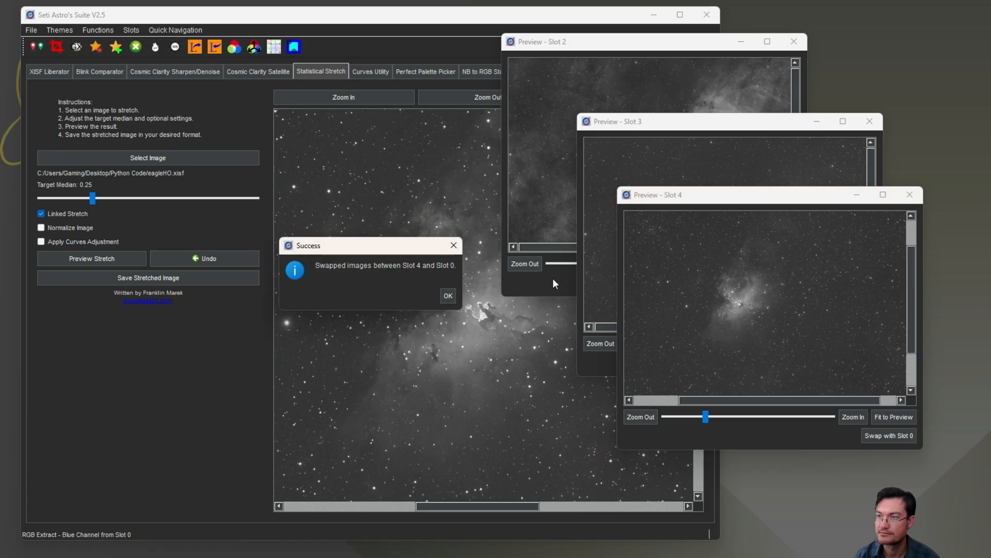
click(448, 295)
click(134, 30)
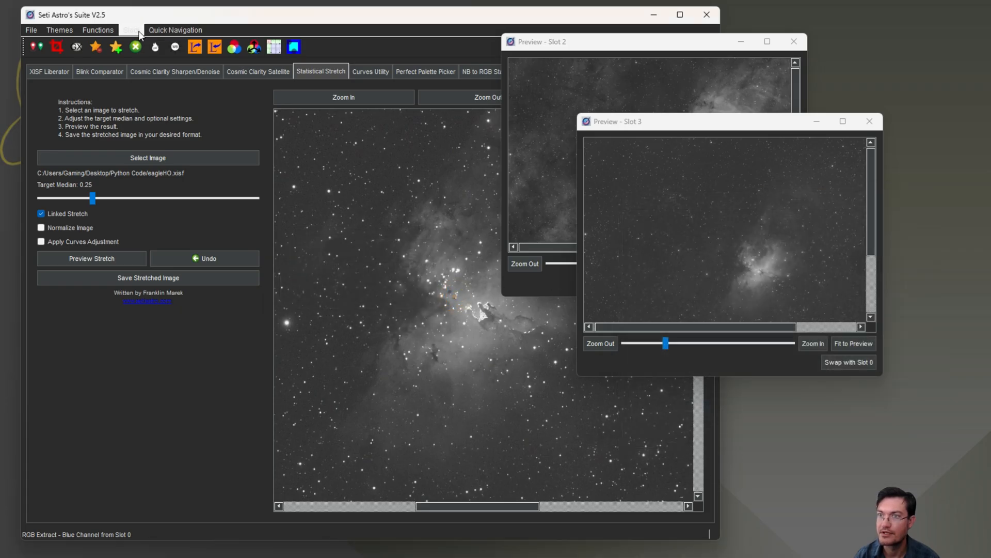
click(157, 99)
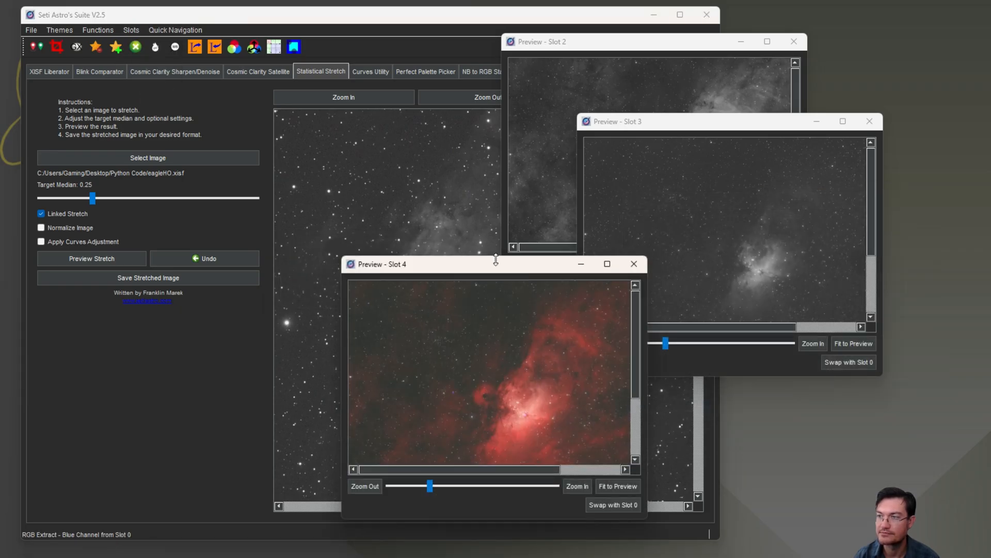
drag(476, 266, 762, 275)
drag(801, 398, 739, 365)
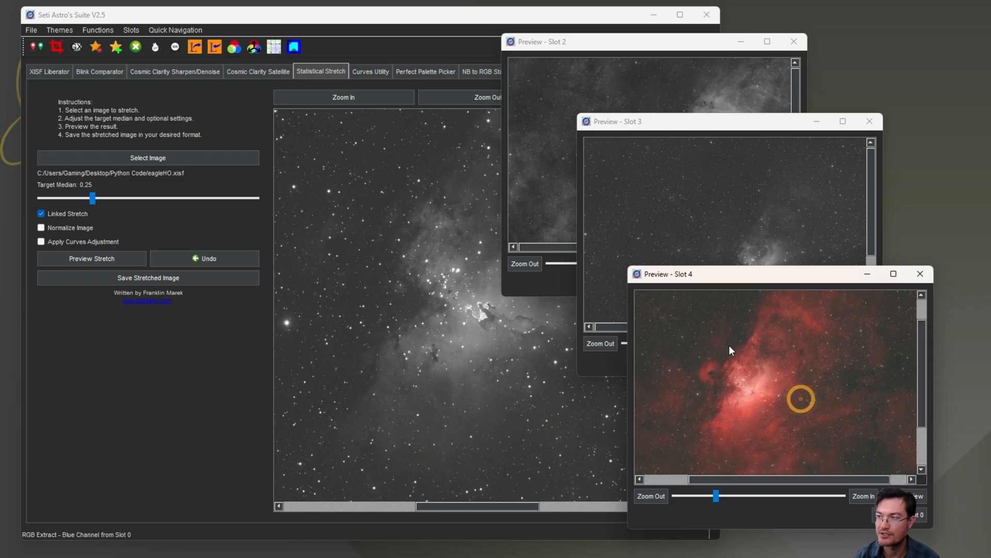
drag(708, 268, 788, 285)
Compare the main image with the Slot 4 preview and swap Slot 4 with Slot 0 back again
click(462, 308)
click(447, 330)
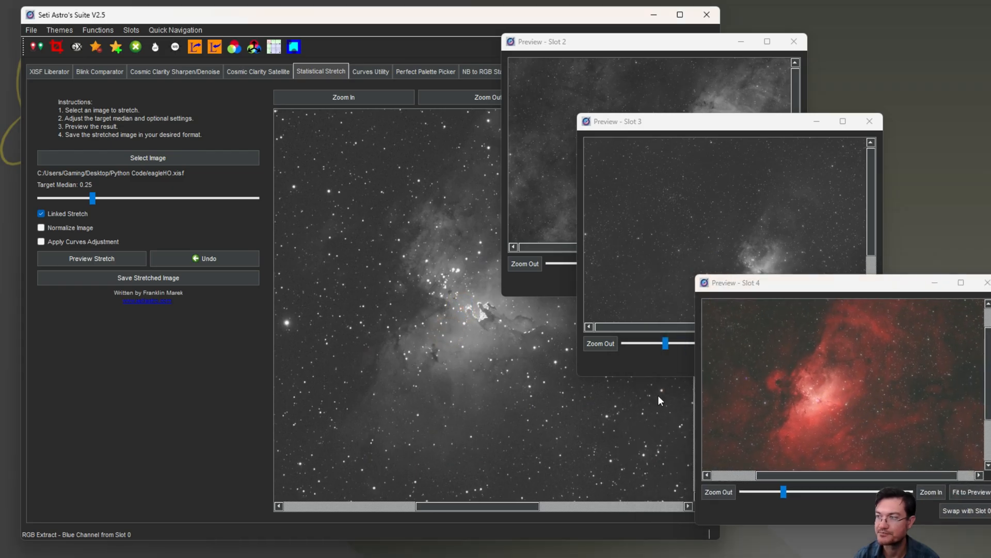
click(453, 437)
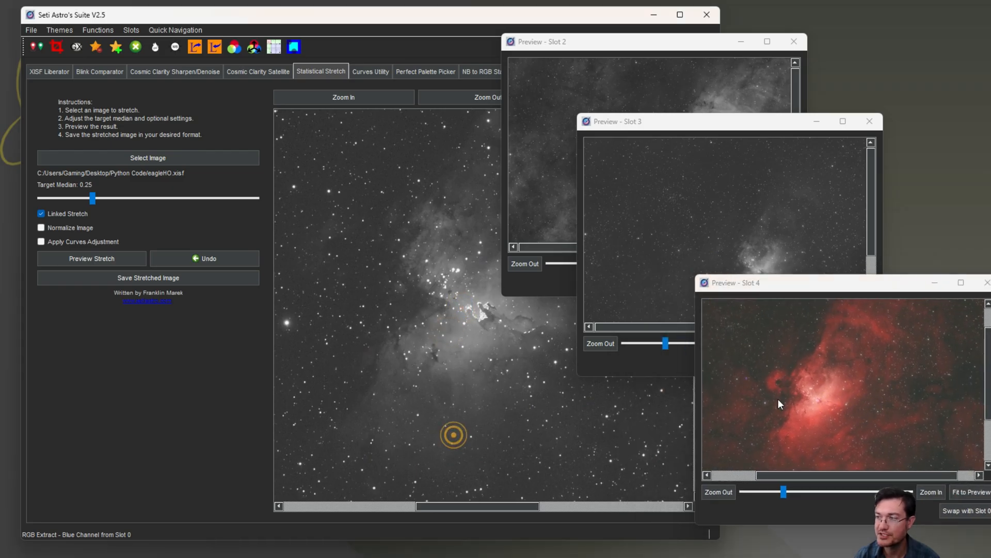
click(956, 512)
click(912, 422)
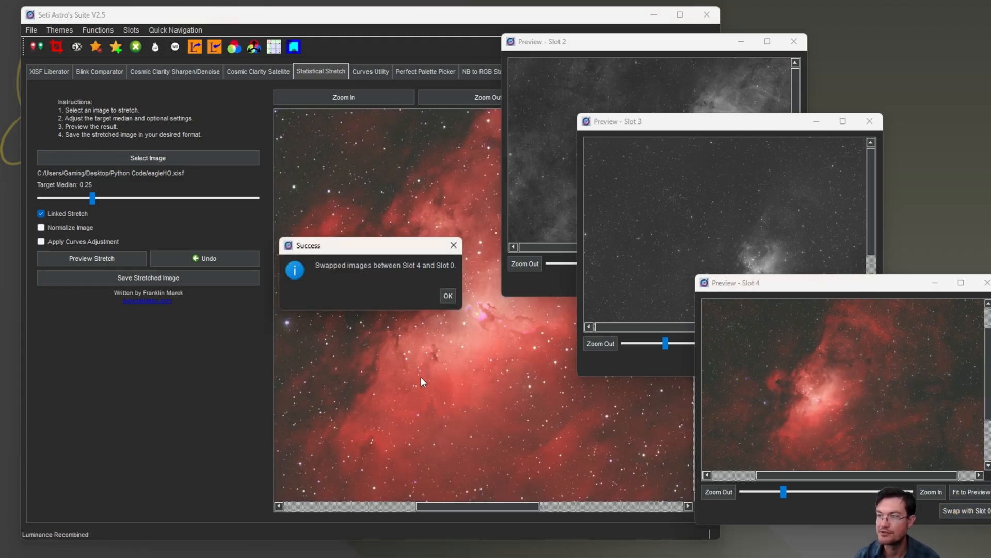
click(447, 296)
Reopen the Slot 4 preview alongside Slots 2 and 3 and check which channel each slot holds
click(130, 30)
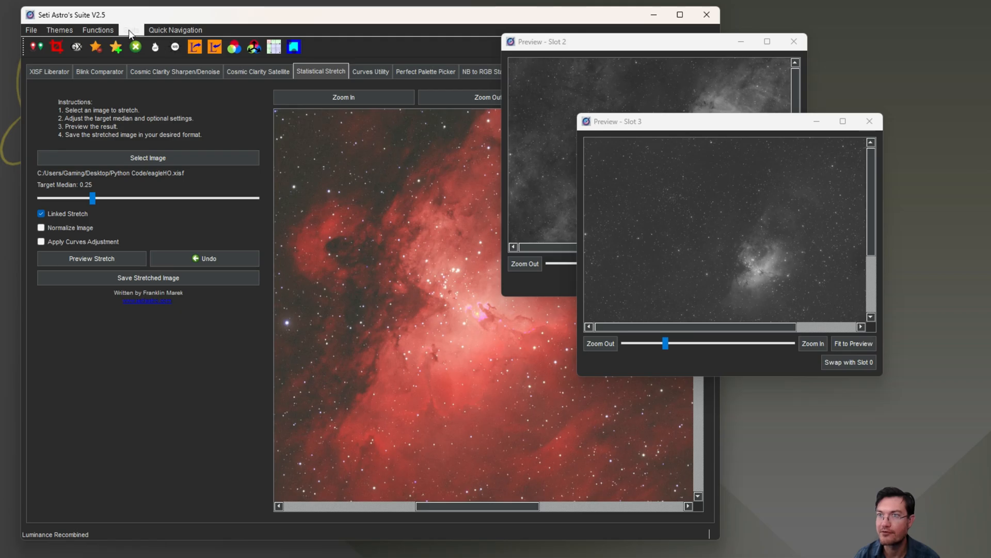
click(156, 95)
drag(449, 264, 716, 265)
click(560, 73)
click(837, 216)
click(852, 405)
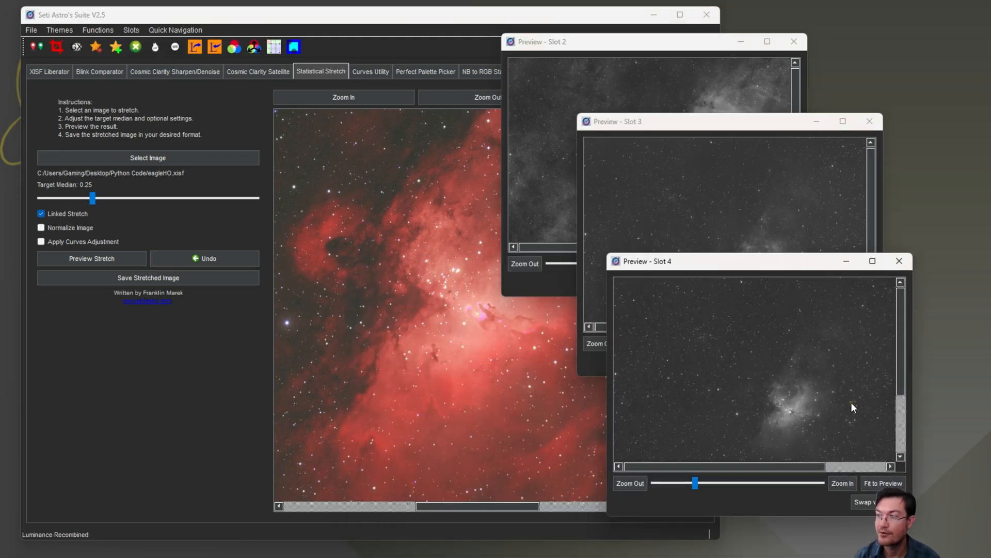
Combine the existing Slots 2, 3 and 4 into one colour image with RGB Combination
click(234, 48)
click(336, 225)
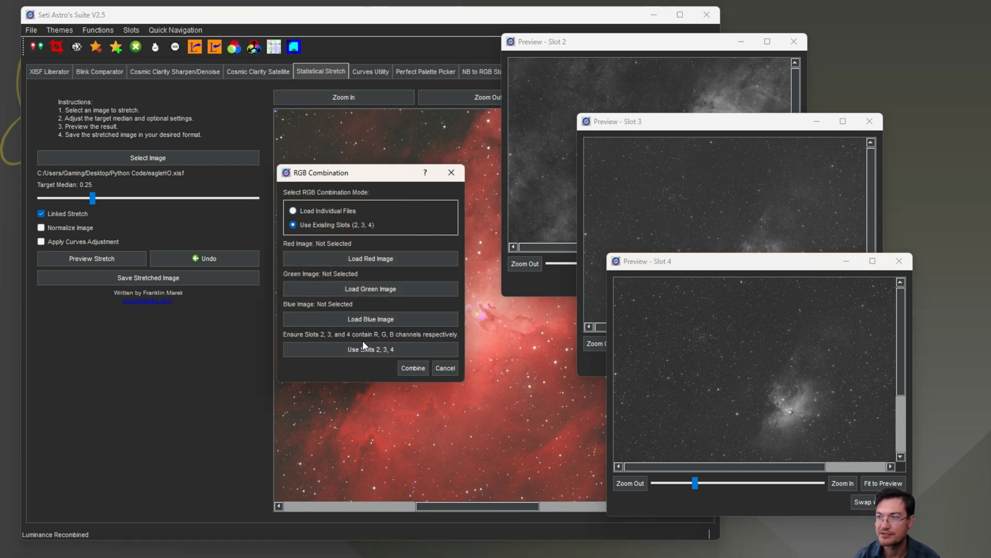
click(414, 369)
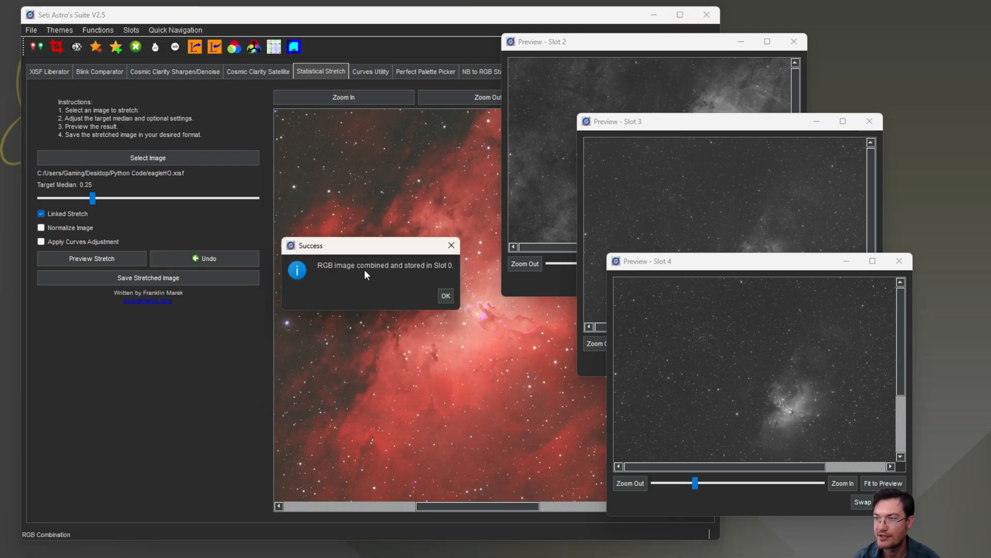
click(447, 297)
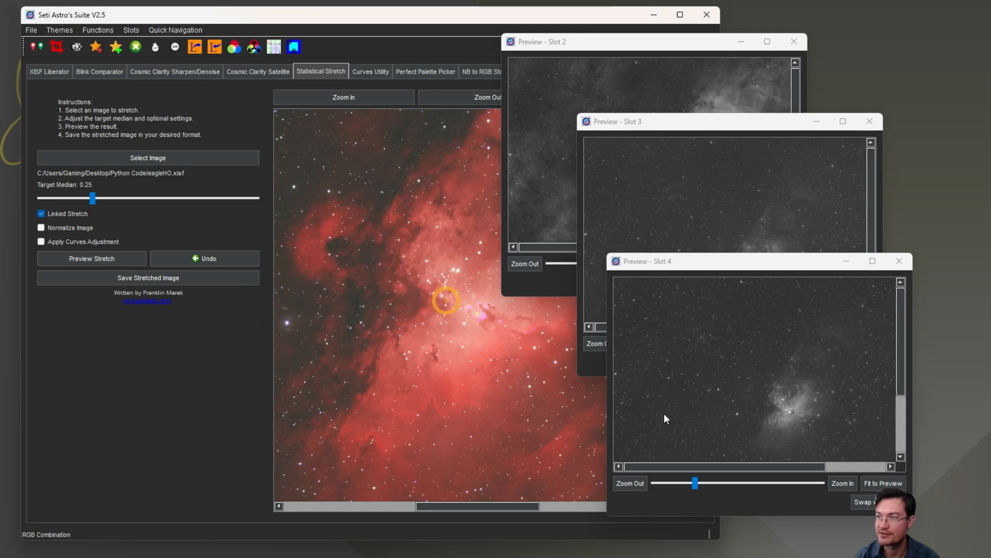
Review the three channel previews once more and close the Slot 4, Slot 3 and Slot 2 previews
click(722, 216)
click(657, 75)
click(840, 253)
click(812, 448)
click(899, 261)
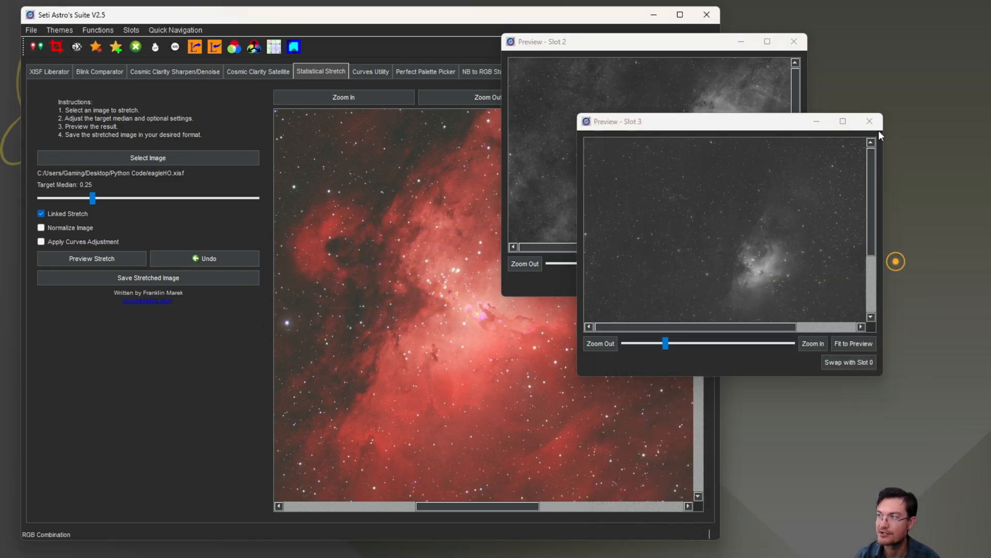
click(869, 121)
click(791, 42)
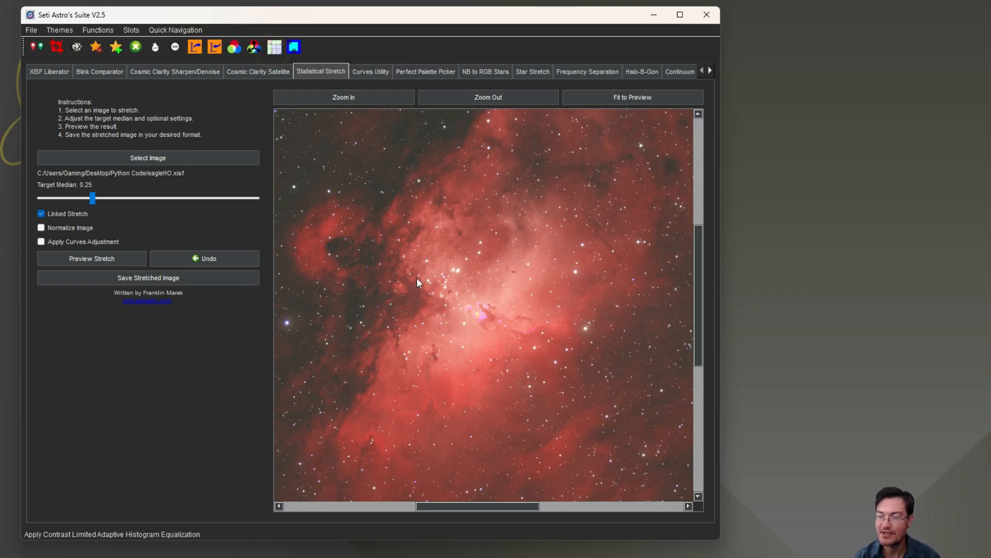
Open the CLAHE tool for the combined image and fit the whole image in its preview
click(234, 47)
drag(212, 7, 569, 79)
drag(602, 362, 392, 229)
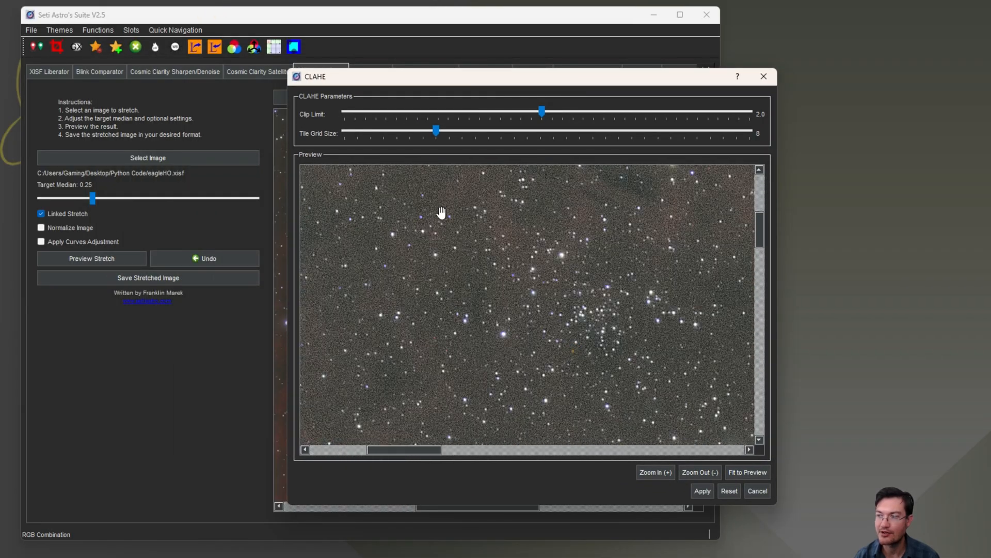
click(747, 472)
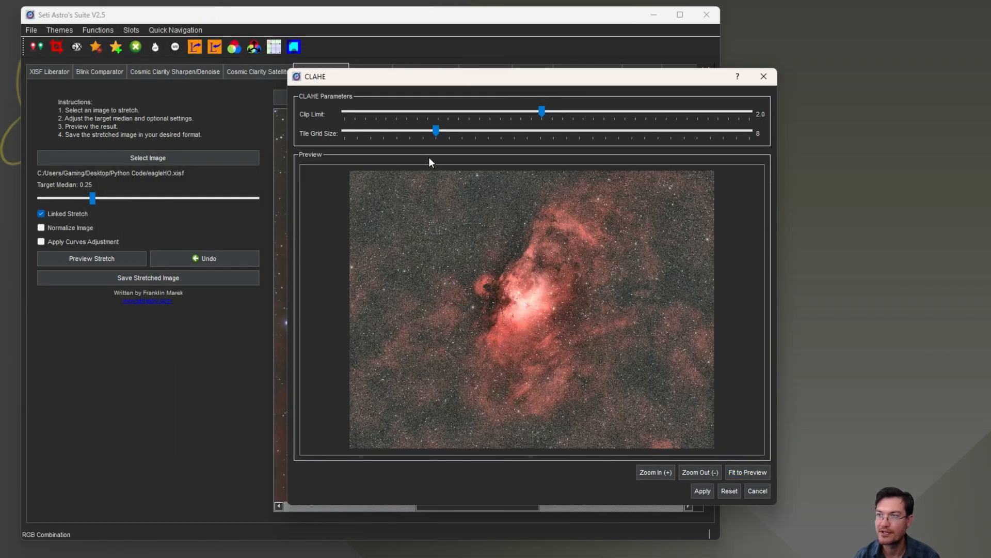
Test the CLAHE settings at different strengths and settle on a Tile Grid Size of 29 and a Clip Limit of 1.0
mouse_move(544, 110)
mouse_down()
mouse_move(610, 123)
mouse_move(708, 114)
mouse_move(398, 110)
mouse_move(531, 111)
mouse_up()
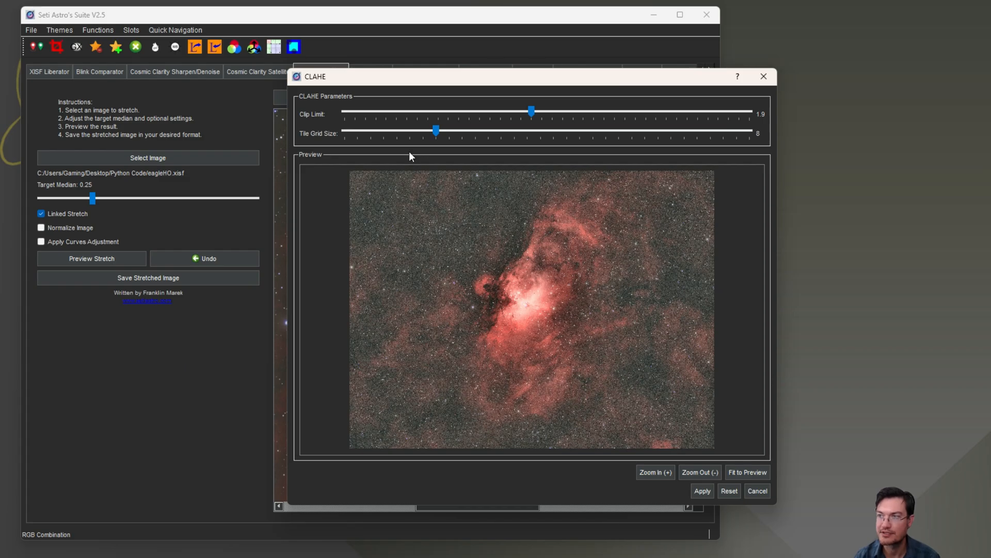
drag(354, 131, 347, 130)
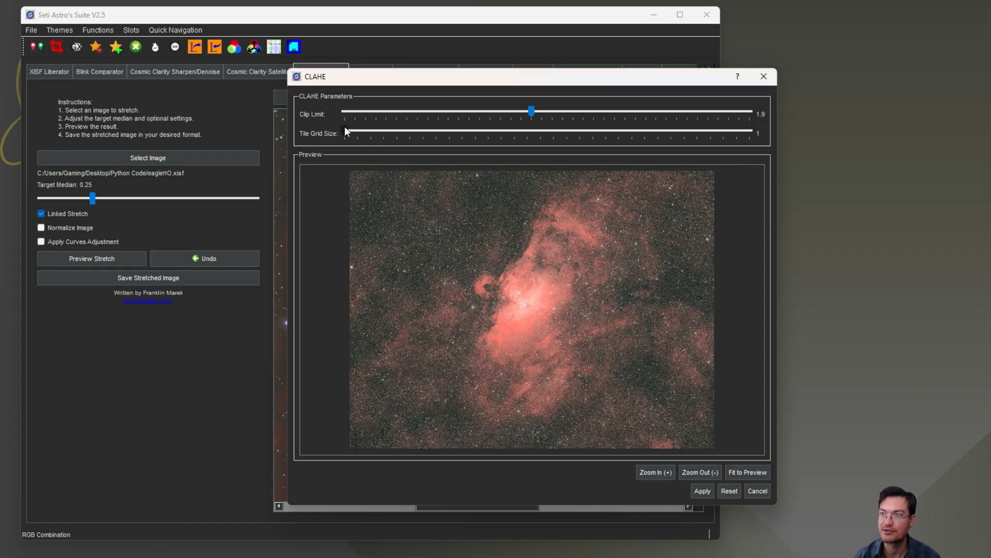
drag(347, 132, 527, 133)
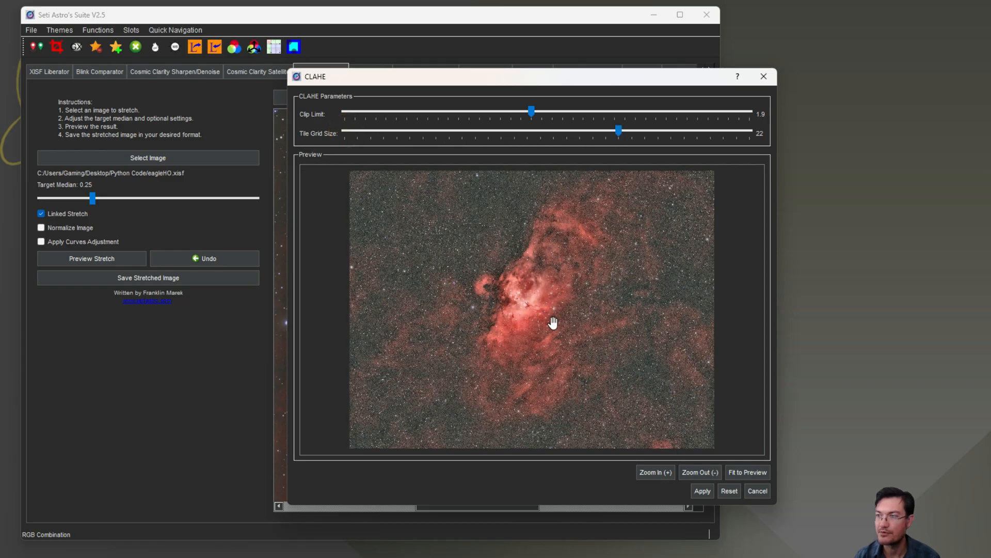
drag(621, 132, 709, 131)
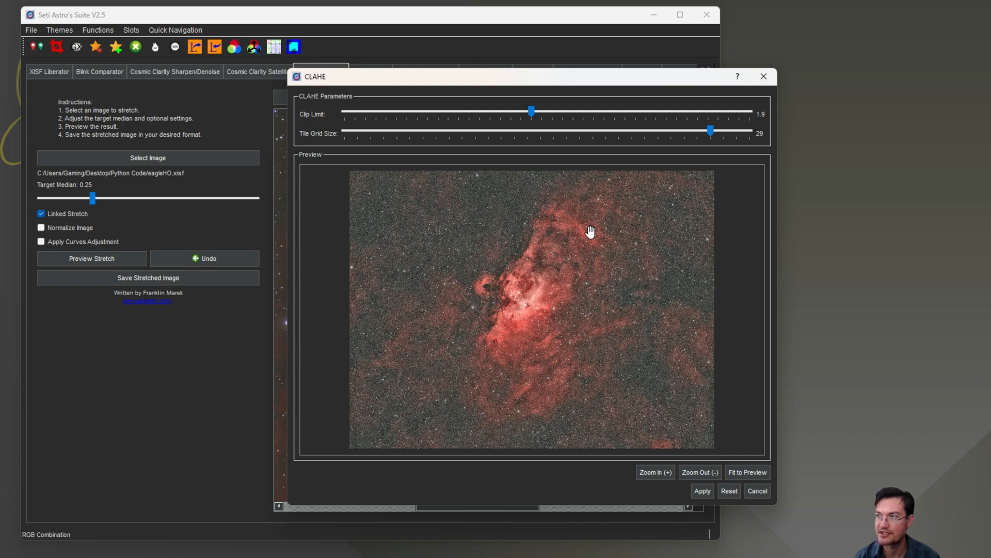
drag(534, 111, 438, 111)
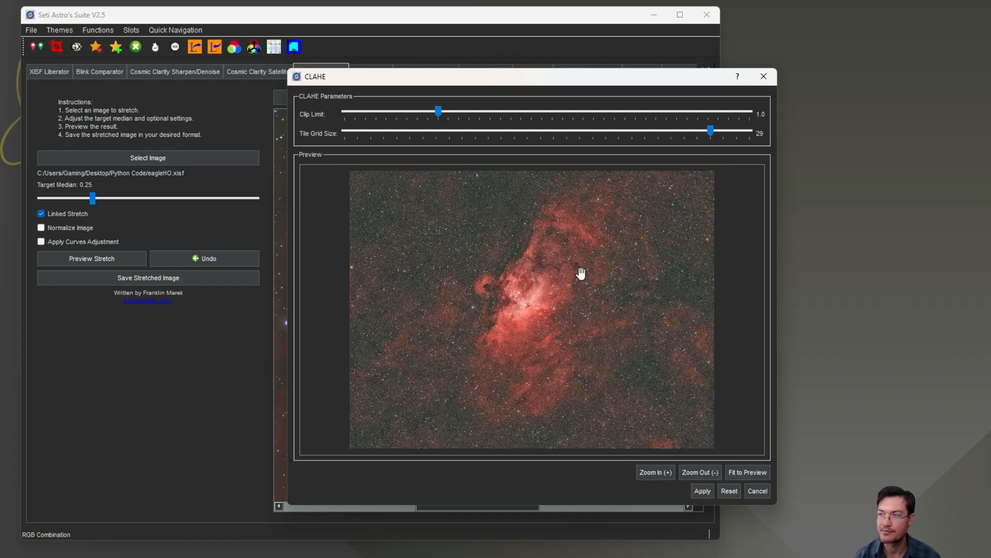
Apply the CLAHE adjustment to the combined image and check the result around the nebula core
click(701, 494)
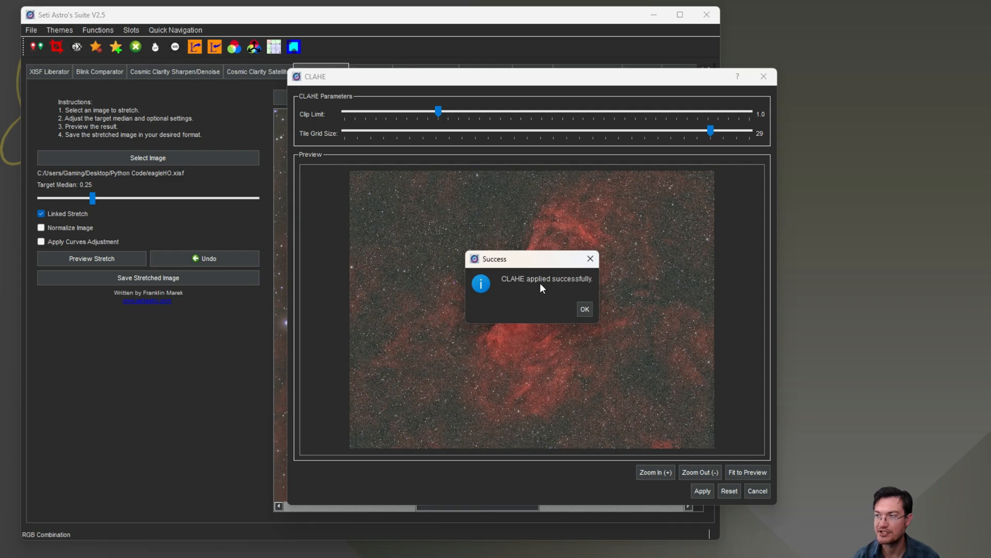
click(591, 308)
mouse_move(557, 358)
mouse_down()
mouse_move(610, 322)
mouse_move(543, 371)
mouse_up()
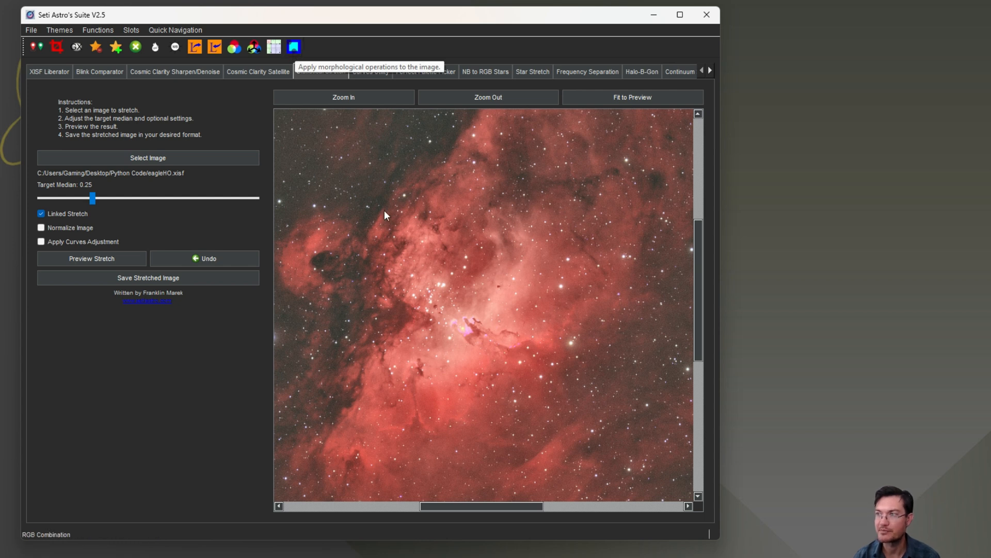
drag(507, 291, 502, 308)
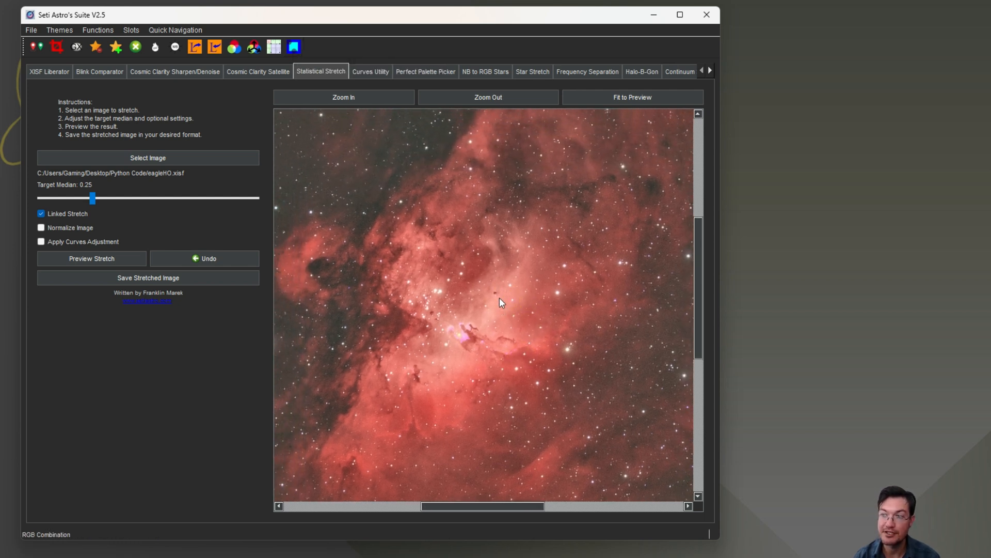
Switch to Star Stretch and copy the current image to Slot 1, overwriting the image stored there
click(532, 71)
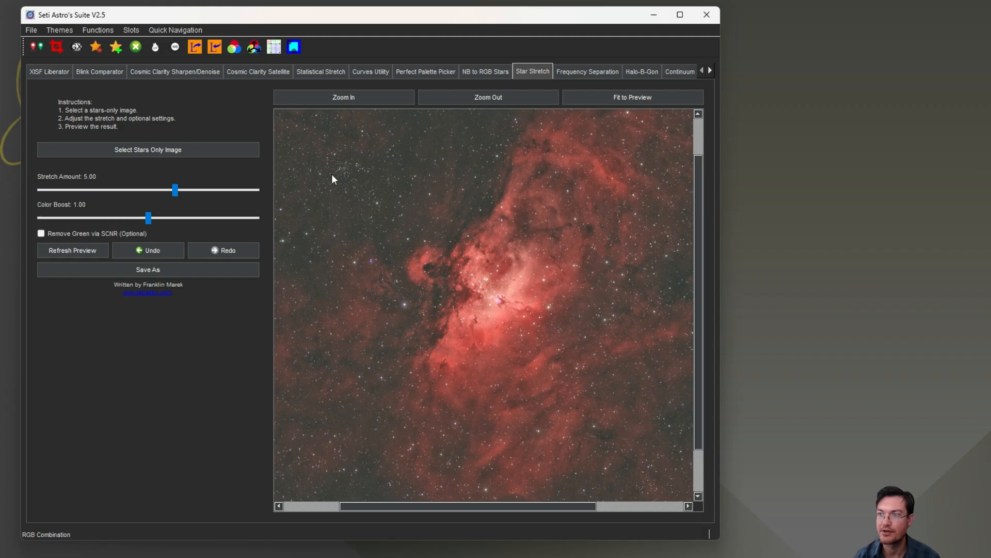
click(40, 45)
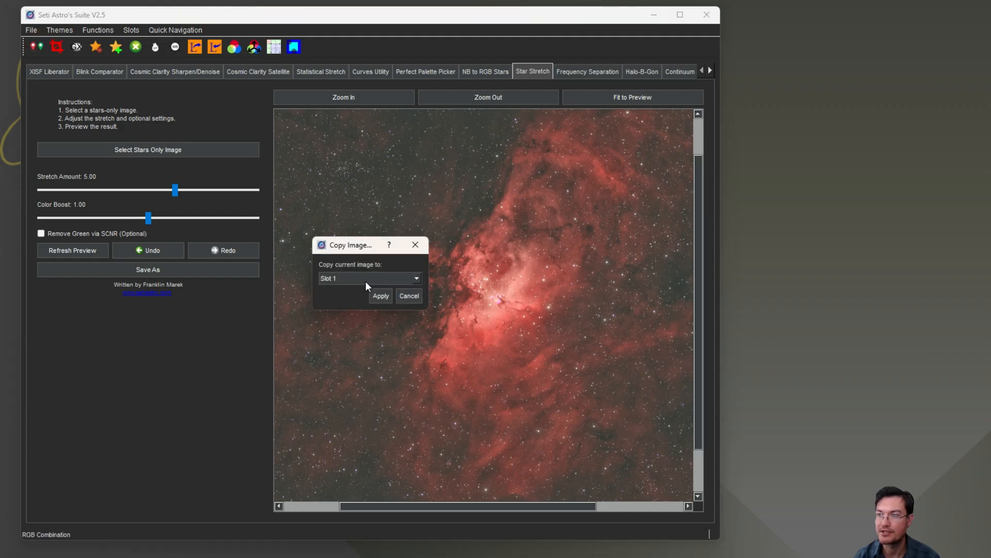
click(383, 296)
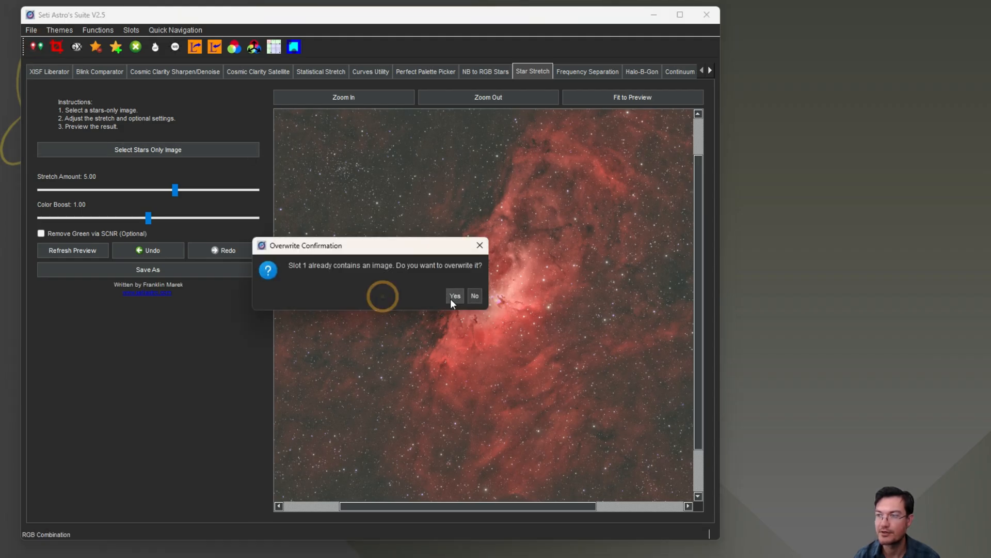
click(454, 295)
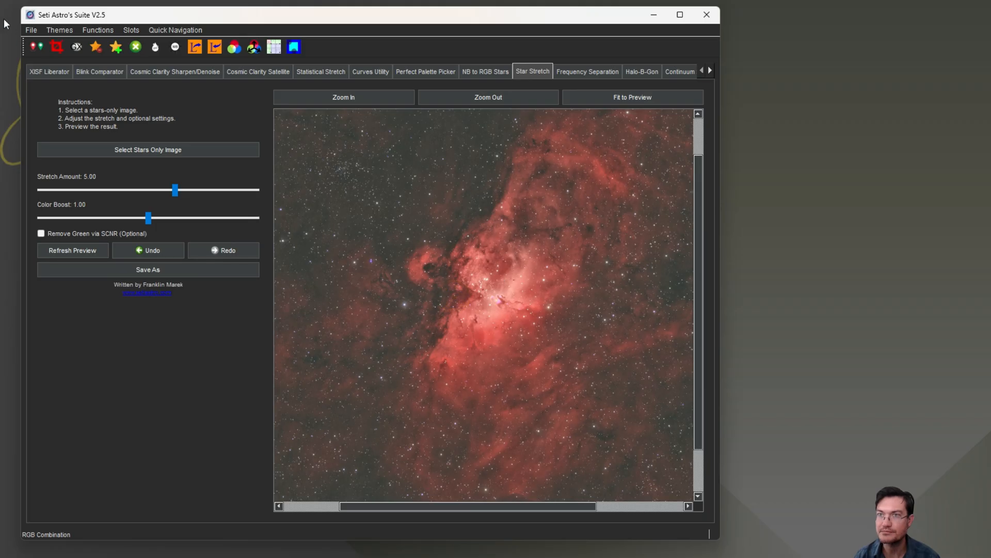
click(437, 296)
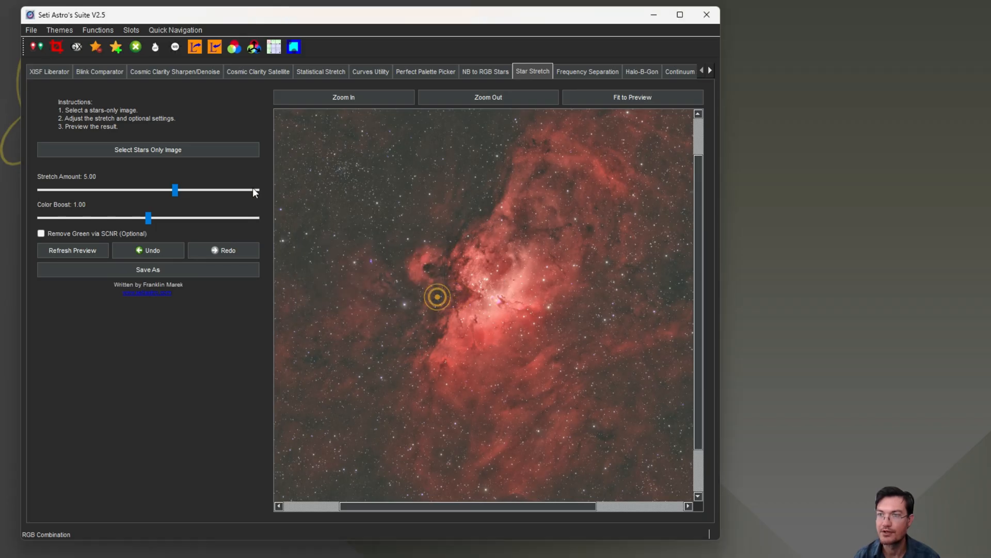
Load starsonly.tif from the Desktop as the stars-only image and zoom in on its star field
click(149, 150)
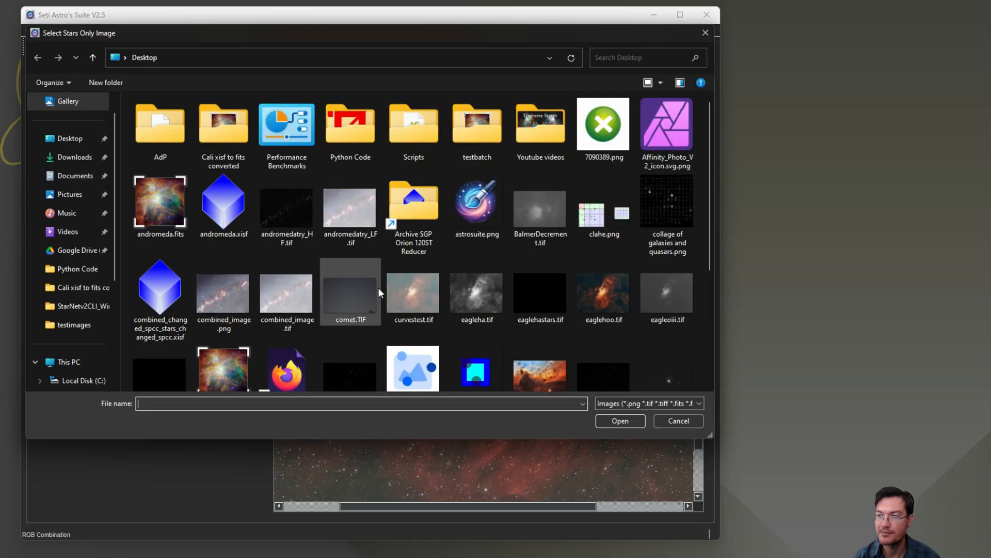
scroll(378, 287, down, 3)
double_click(540, 278)
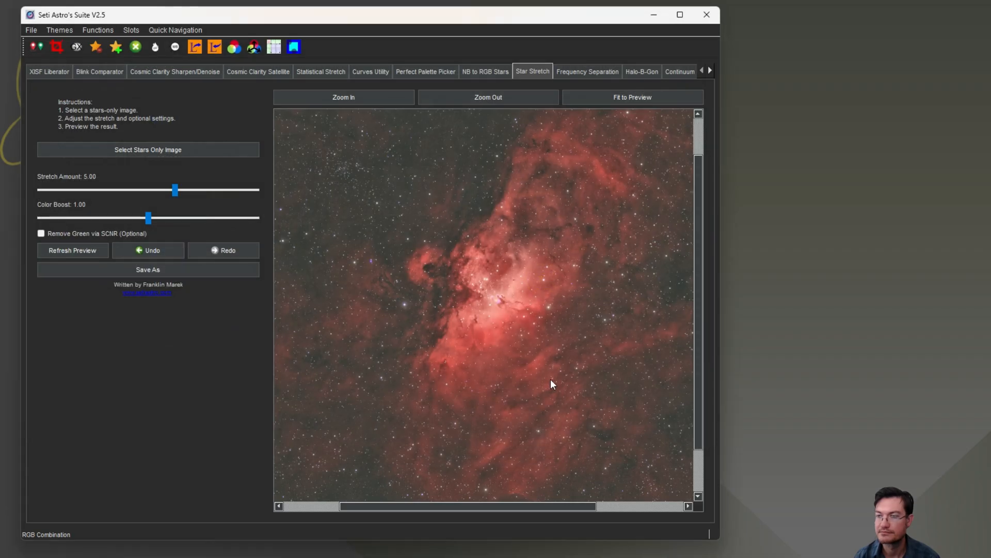
drag(550, 379, 516, 345)
click(359, 99)
click(359, 101)
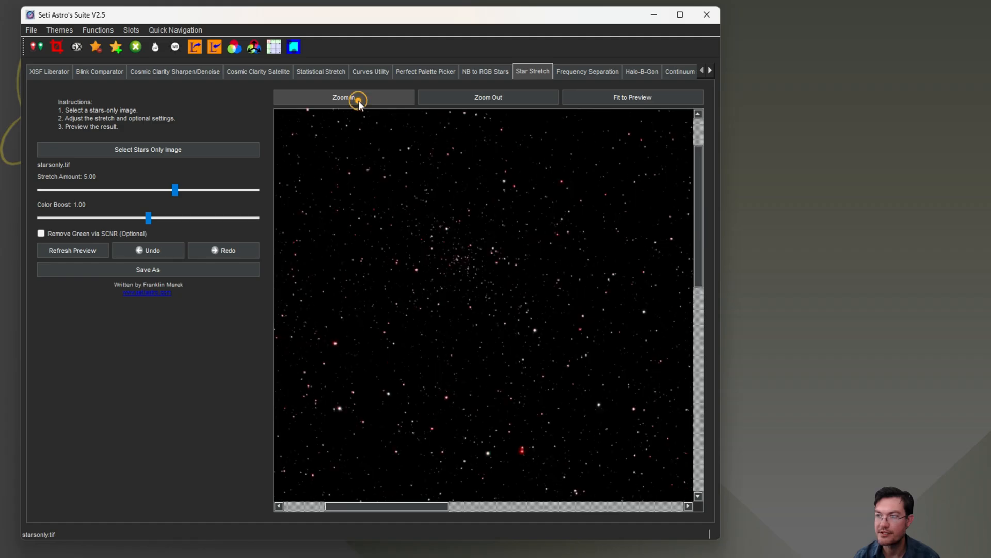
click(359, 100)
drag(563, 348, 442, 342)
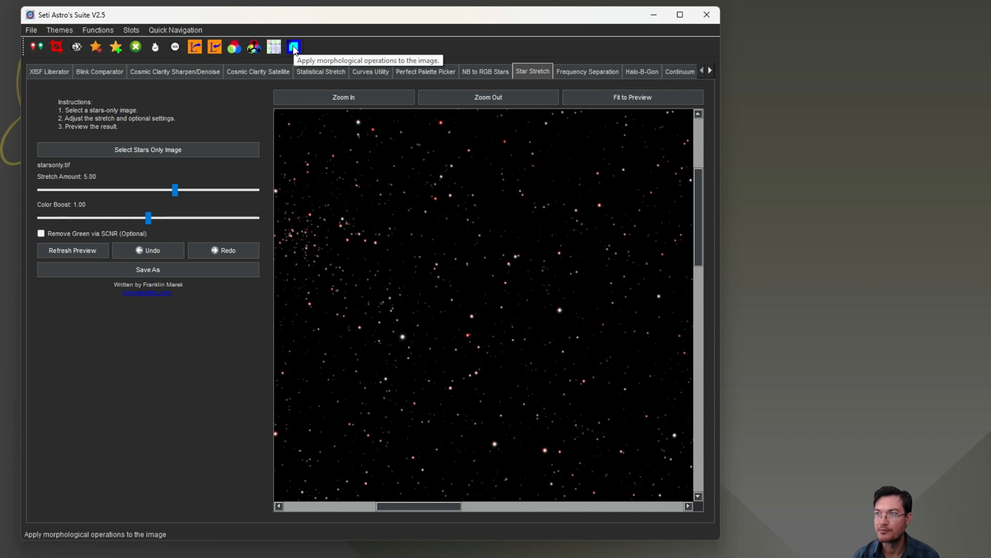
Open Morphological Operations for the stars-only image, centre its preview on a star field and review the operation types, keeping Erosion
click(294, 48)
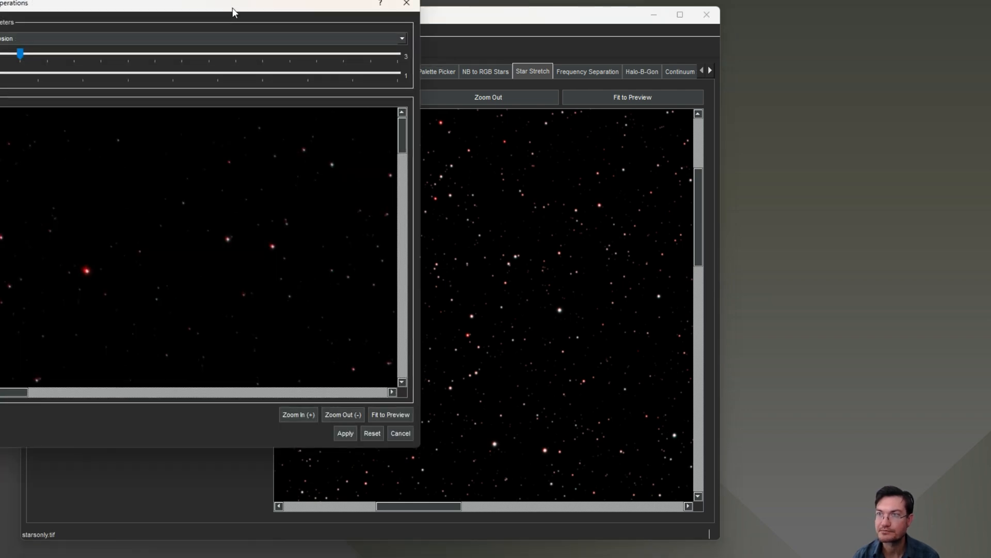
drag(232, 11, 534, 88)
drag(308, 469, 351, 472)
drag(703, 219, 704, 237)
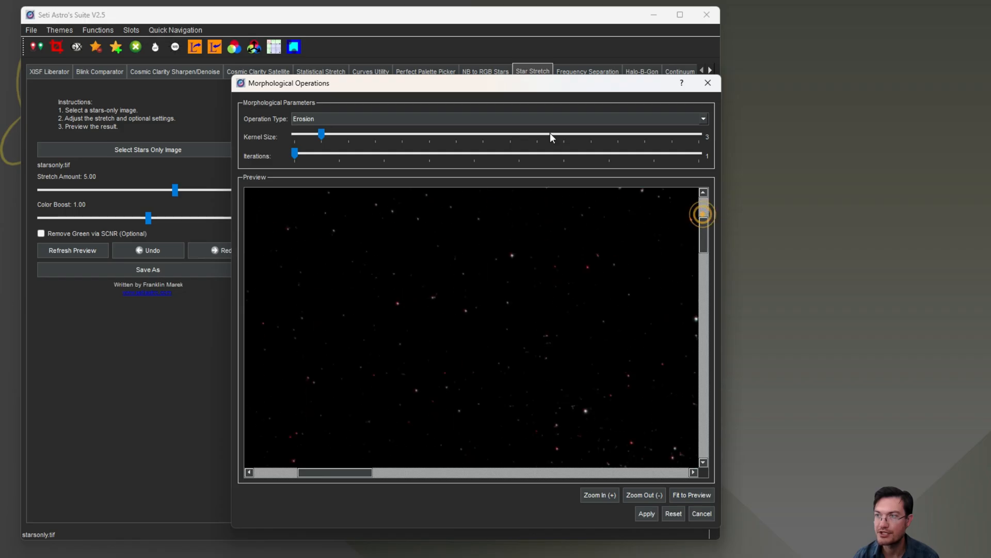
click(533, 120)
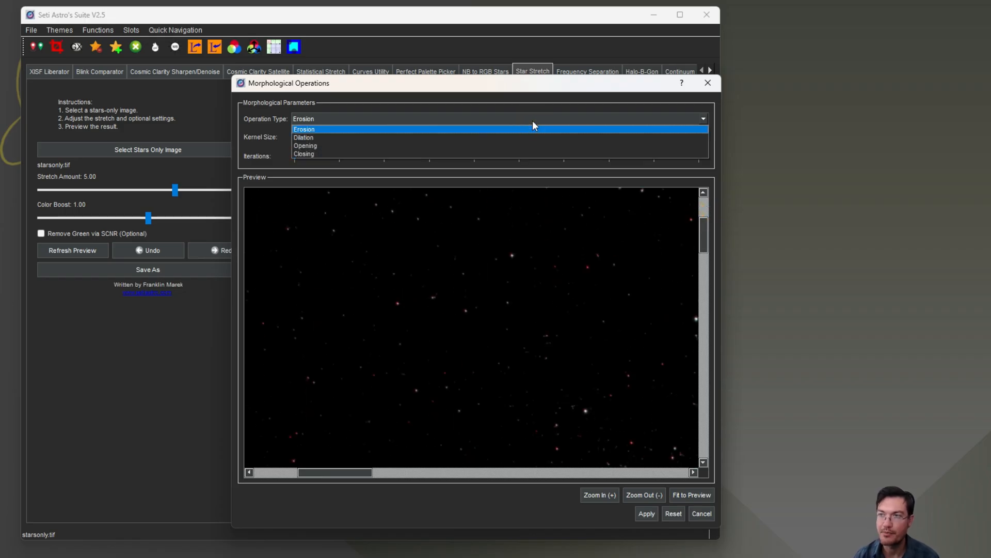
click(268, 124)
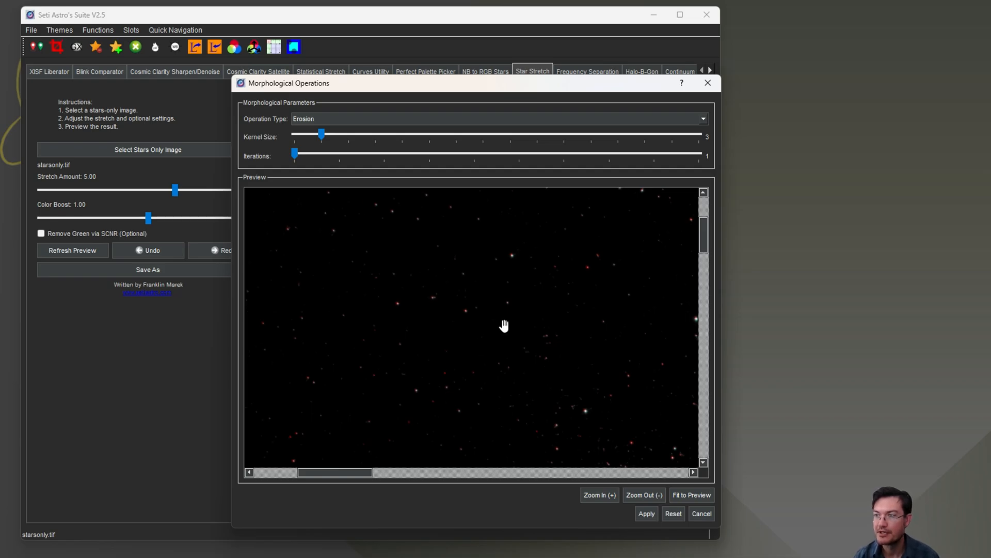
Compare Erosion at Kernel Size 1 and Kernel Size 3 on the star cluster and the bright stars in the preview
drag(266, 140, 266, 141)
drag(500, 376, 495, 323)
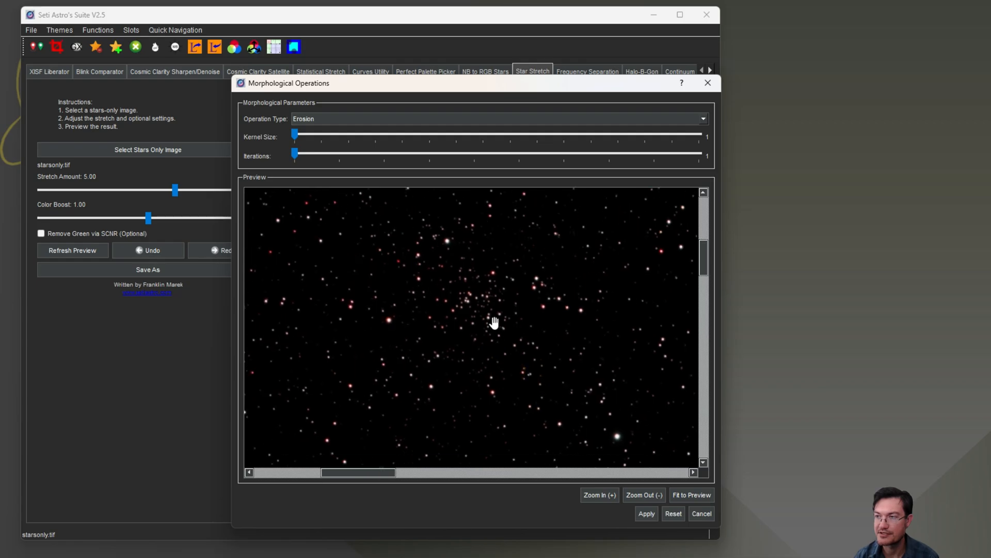
drag(296, 134, 320, 134)
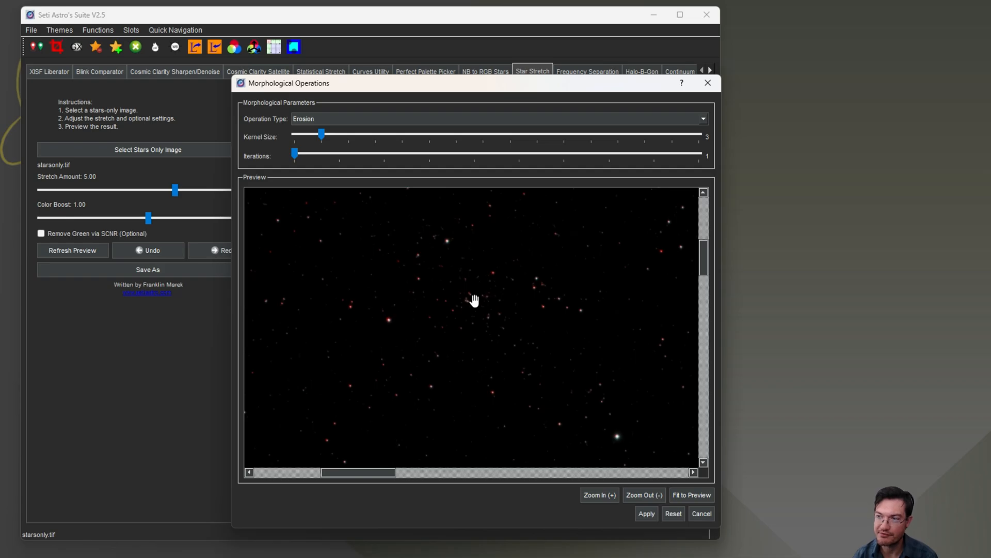
drag(535, 343, 426, 212)
drag(572, 412, 503, 237)
drag(572, 453, 476, 264)
drag(618, 420, 391, 193)
drag(597, 379, 638, 526)
drag(429, 279, 654, 544)
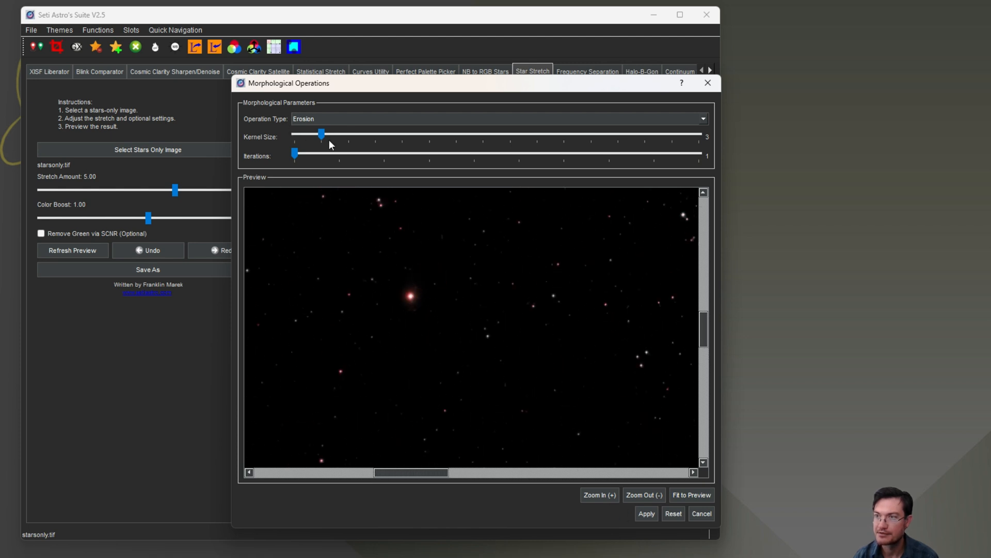
Try Erosion with 3 Iterations around the bright red star and return Iterations to 1
mouse_move(322, 132)
mouse_down()
mouse_move(284, 130)
mouse_move(312, 138)
mouse_up()
drag(473, 343, 514, 361)
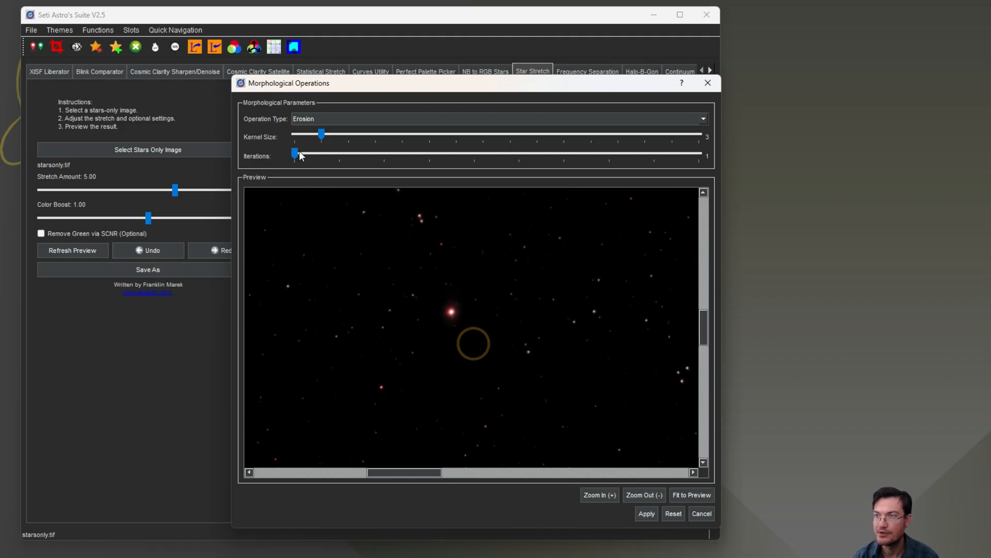
drag(298, 153, 420, 190)
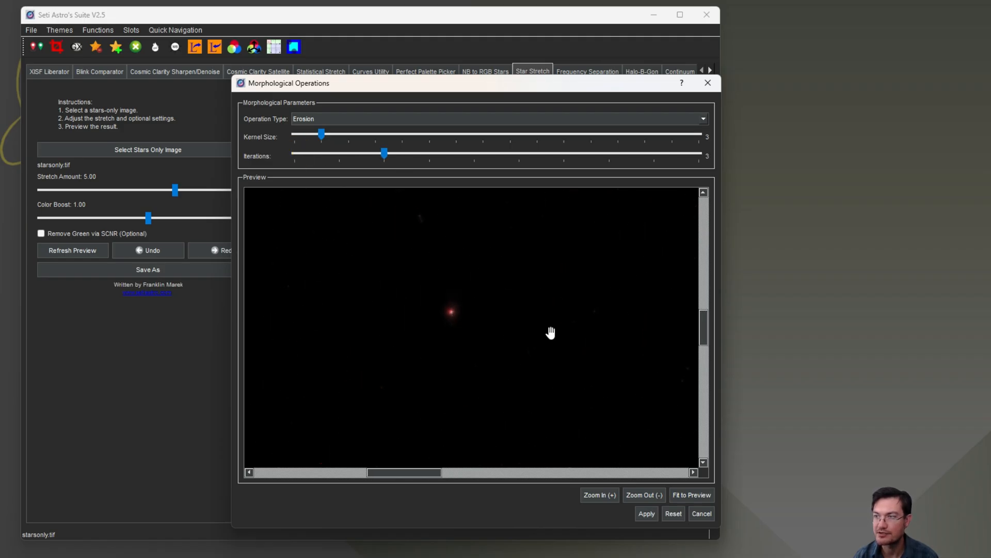
drag(383, 153, 294, 153)
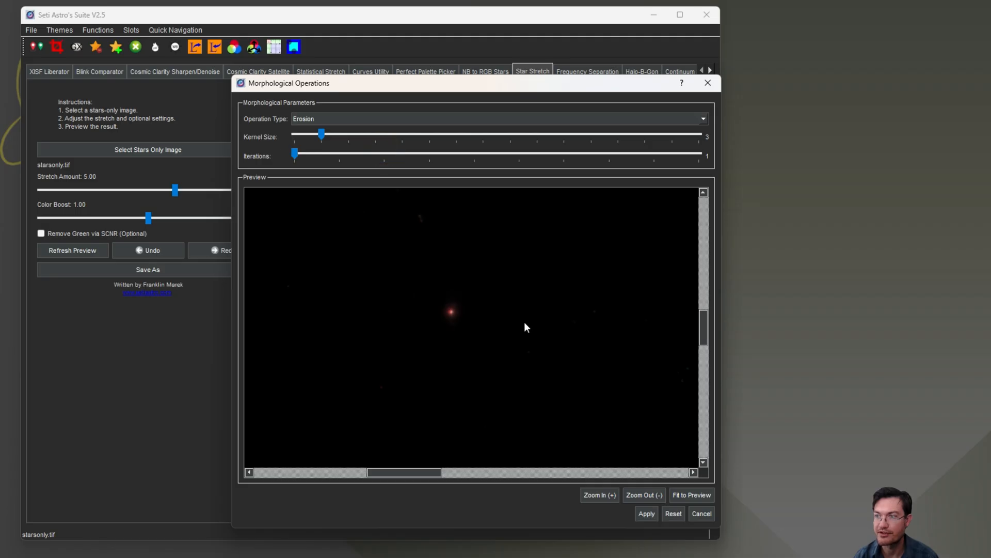
Try Dilation on the stars at Kernel Sizes 1 and 3 and return the operation type to Erosion
click(326, 120)
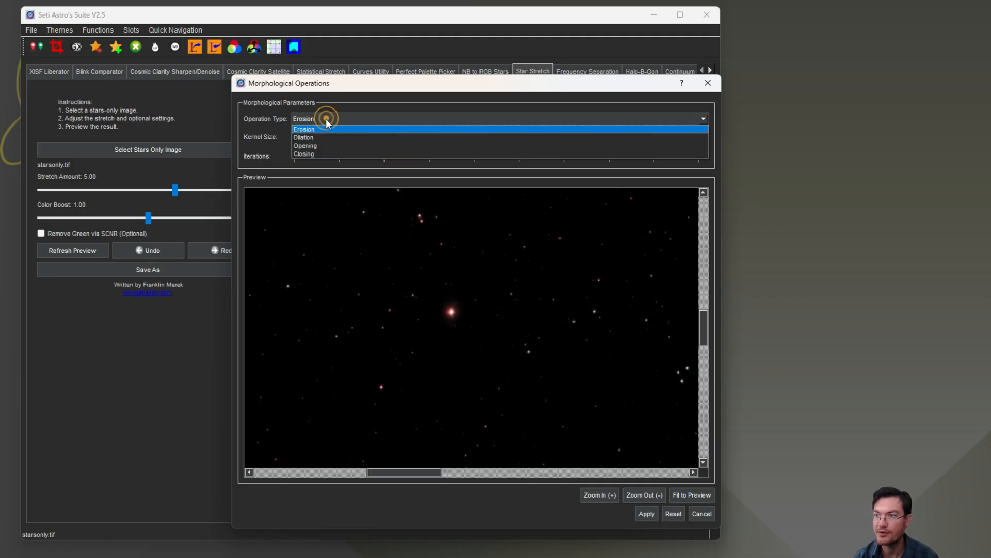
click(317, 137)
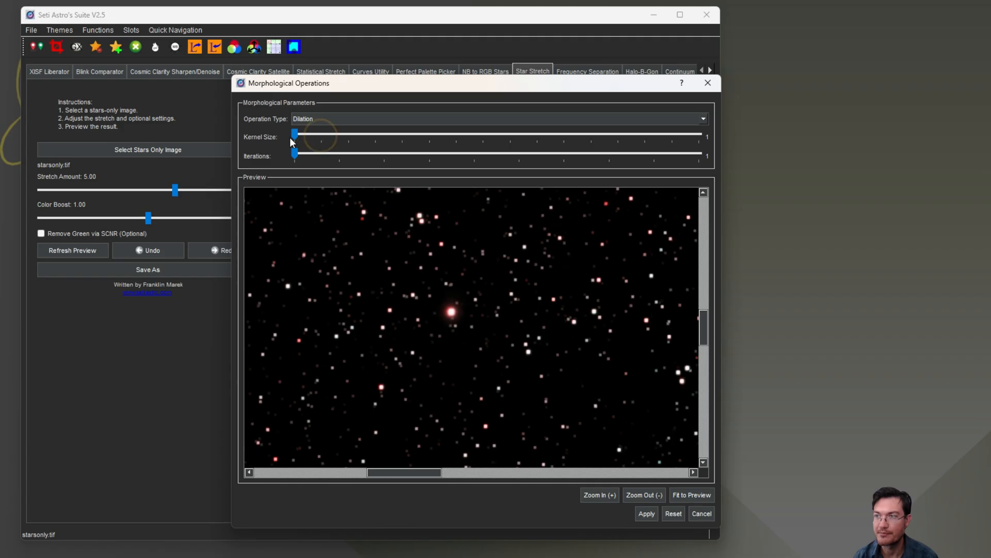
drag(296, 133, 318, 149)
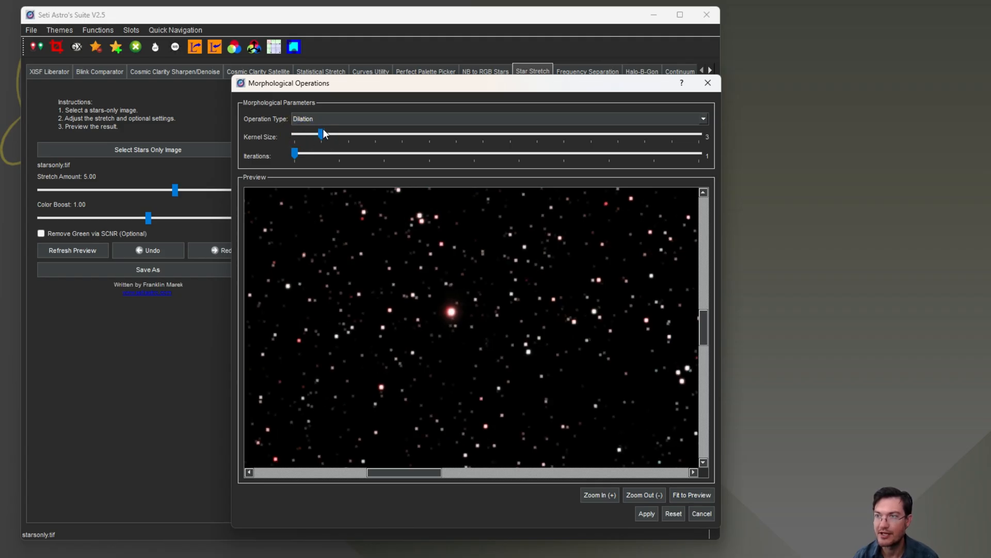
click(308, 119)
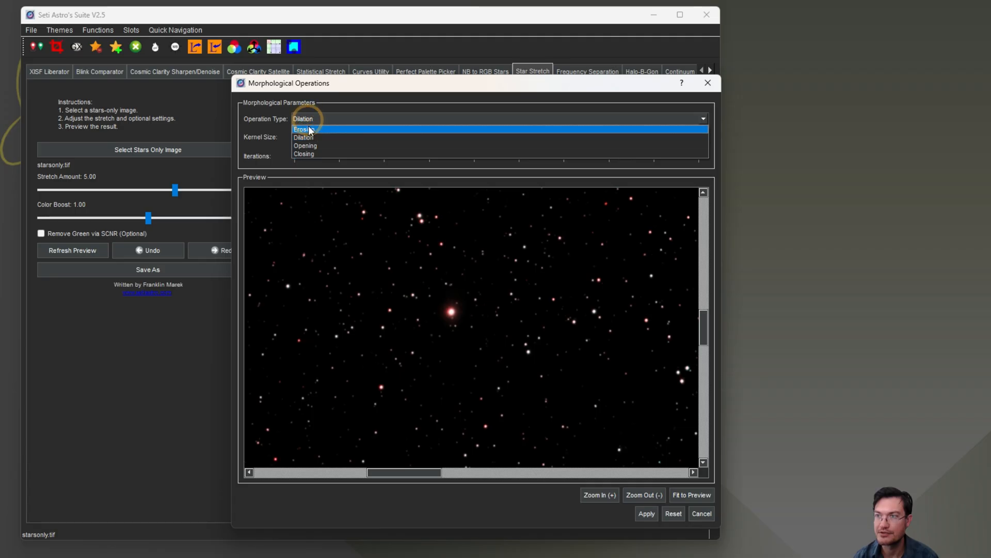
click(308, 130)
Inspect the eroded stars across different areas of the Morphological Operations preview
drag(453, 334, 423, 348)
drag(533, 361, 457, 423)
drag(582, 323, 626, 506)
drag(487, 310, 679, 342)
drag(532, 338, 600, 328)
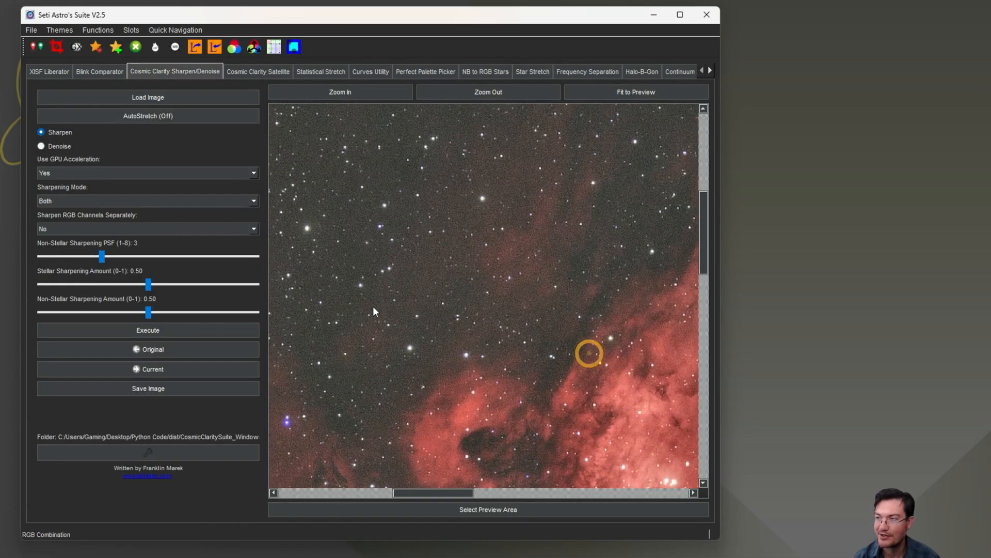
Examine the combined nebula image in Cosmic Clarity Sharpen/Denoise, from the dark background to the core, and list the suite's image functions
drag(373, 306, 422, 175)
drag(488, 292, 375, 218)
drag(465, 354, 459, 413)
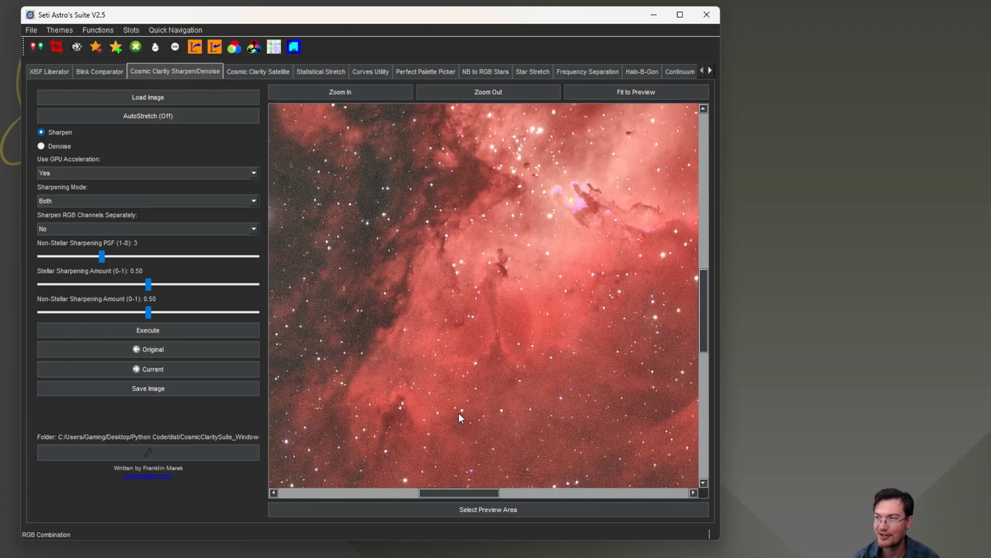
drag(454, 309, 592, 423)
drag(483, 296, 540, 394)
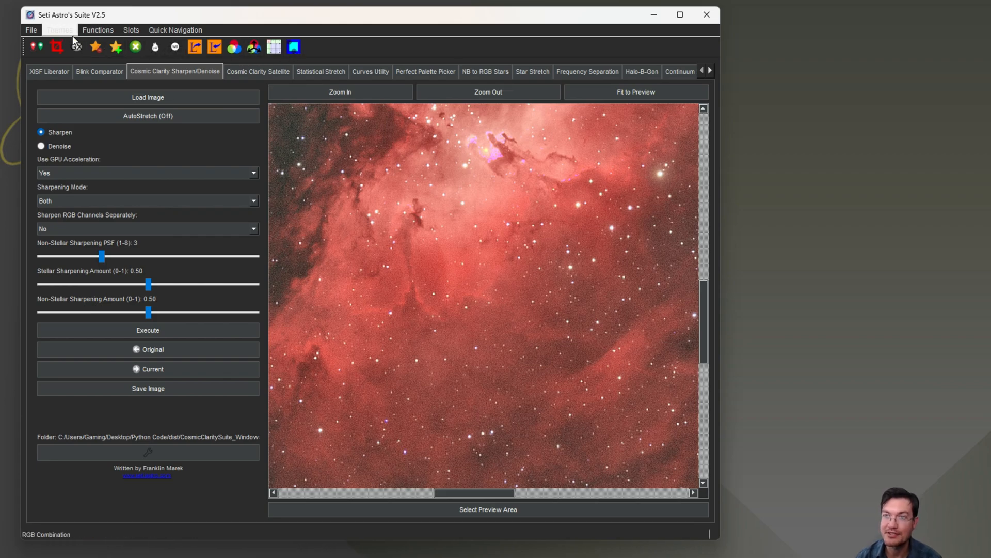
drag(541, 289, 599, 430)
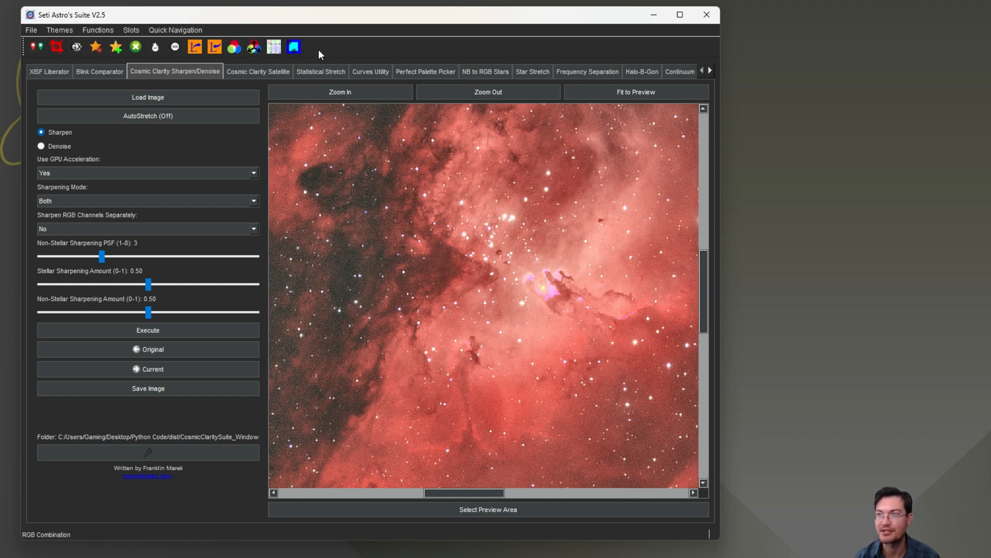
drag(461, 283, 591, 429)
drag(535, 347, 510, 249)
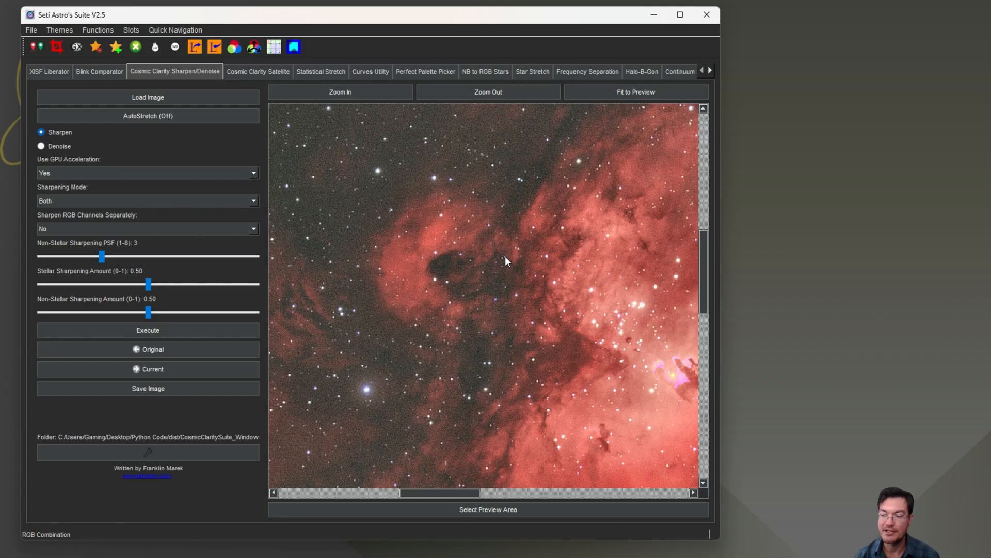
drag(509, 282, 538, 395)
click(98, 73)
click(142, 73)
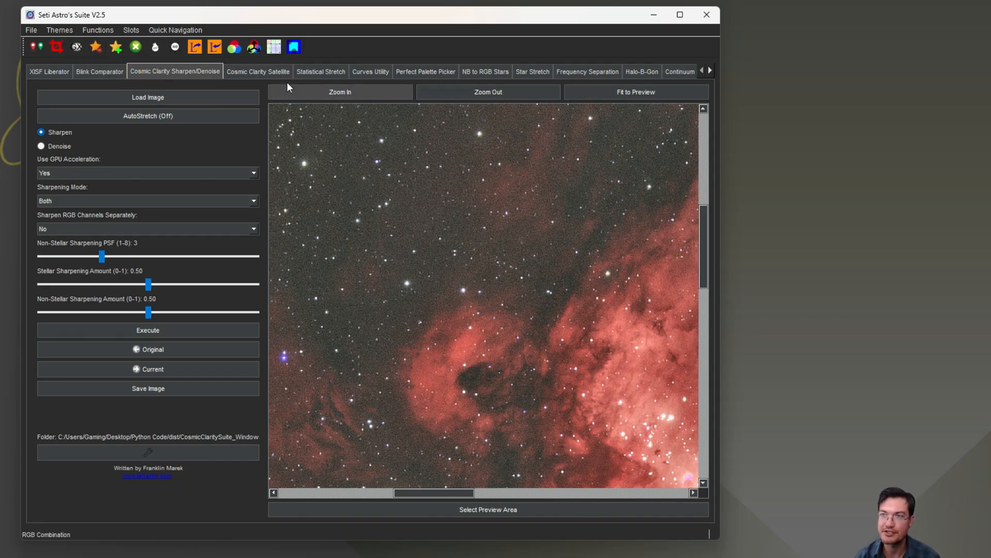
drag(534, 279, 342, 312)
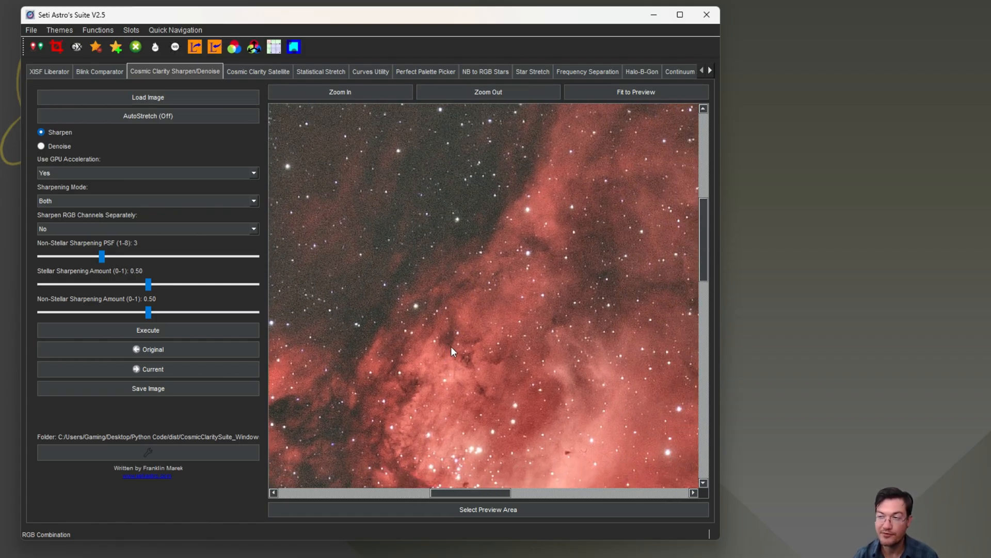
drag(455, 337, 442, 370)
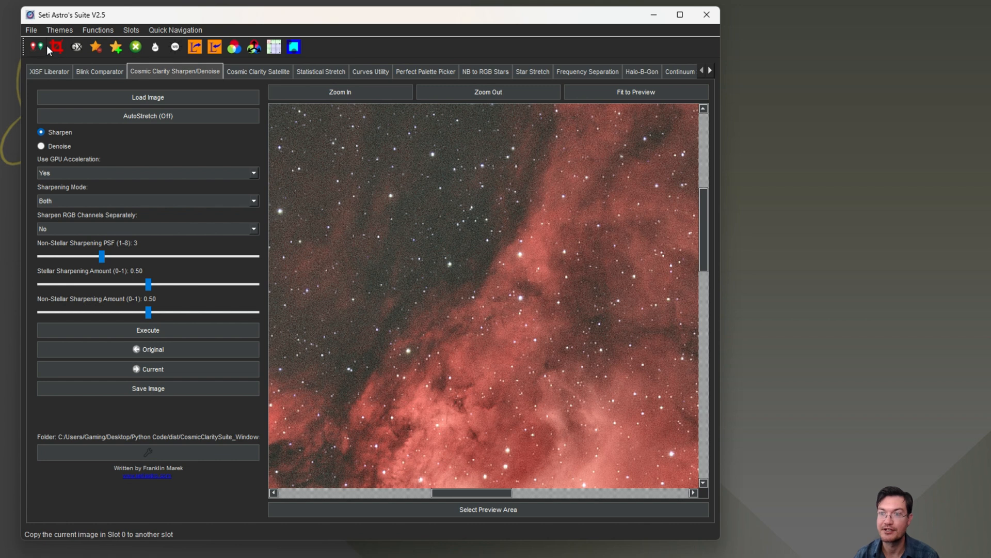
click(99, 31)
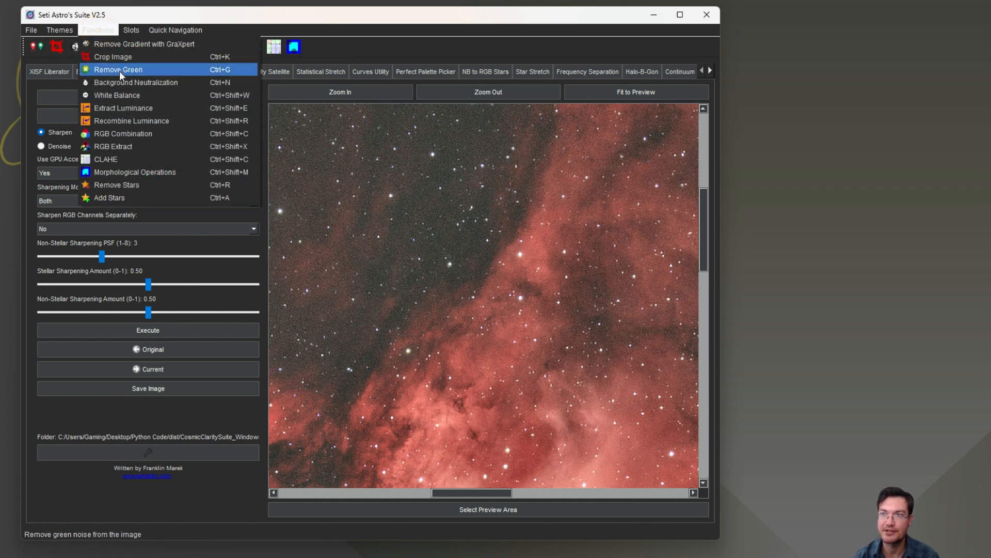
Open the preview of Slot 1 and place it beside the nebula image
click(132, 31)
click(134, 54)
drag(495, 264, 787, 101)
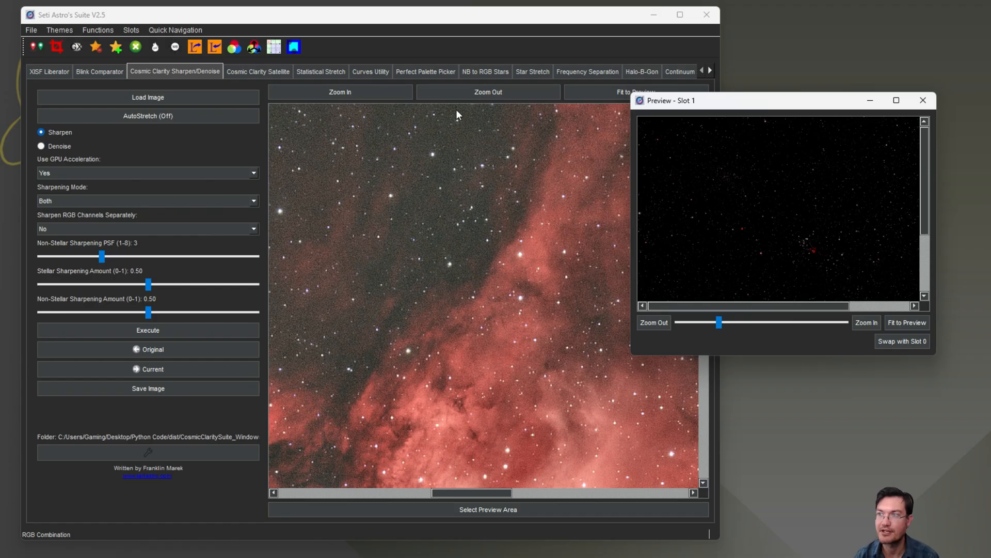
In Perfect Palette Picker, list the slots available as a source for the Ha image and cancel without loading one
click(420, 70)
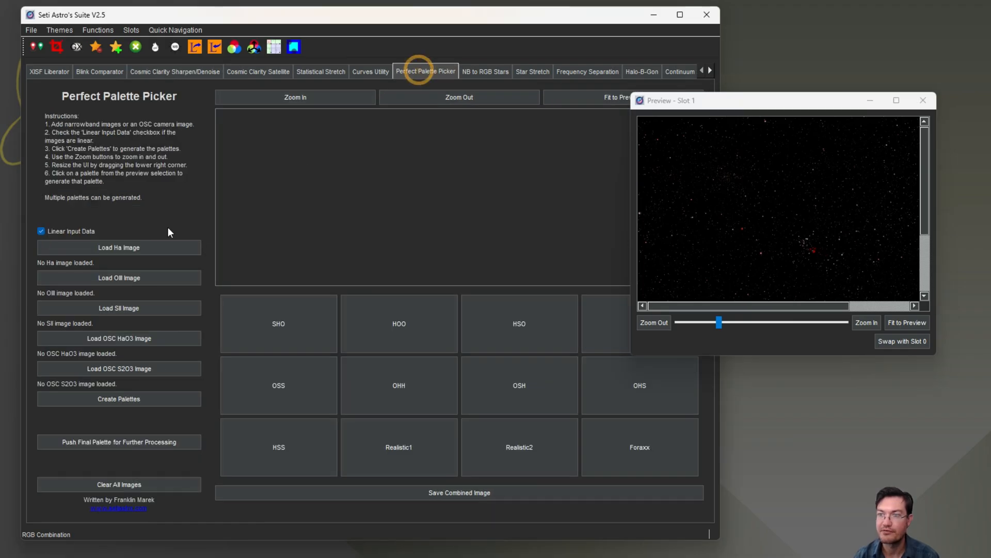
click(131, 217)
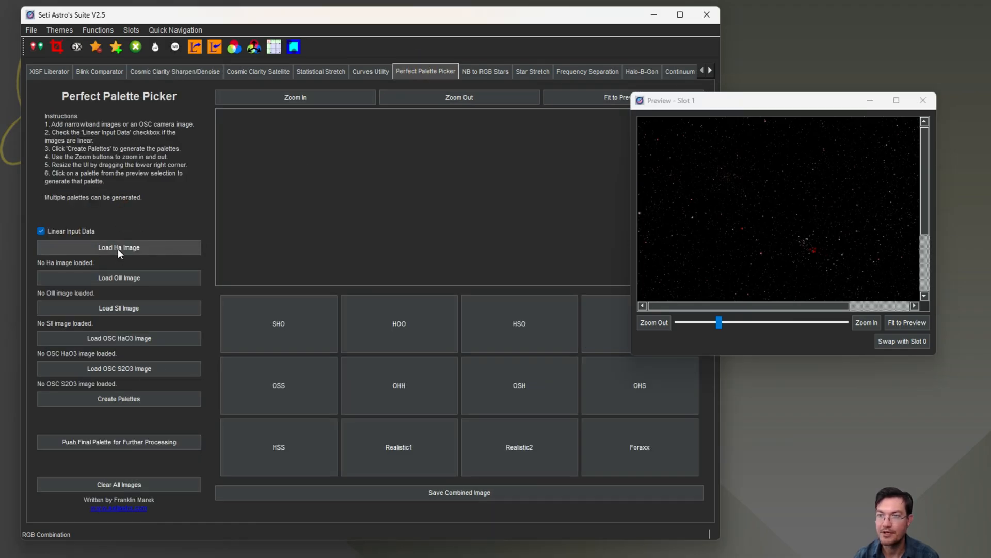
click(118, 249)
click(357, 281)
click(354, 297)
click(384, 297)
click(336, 278)
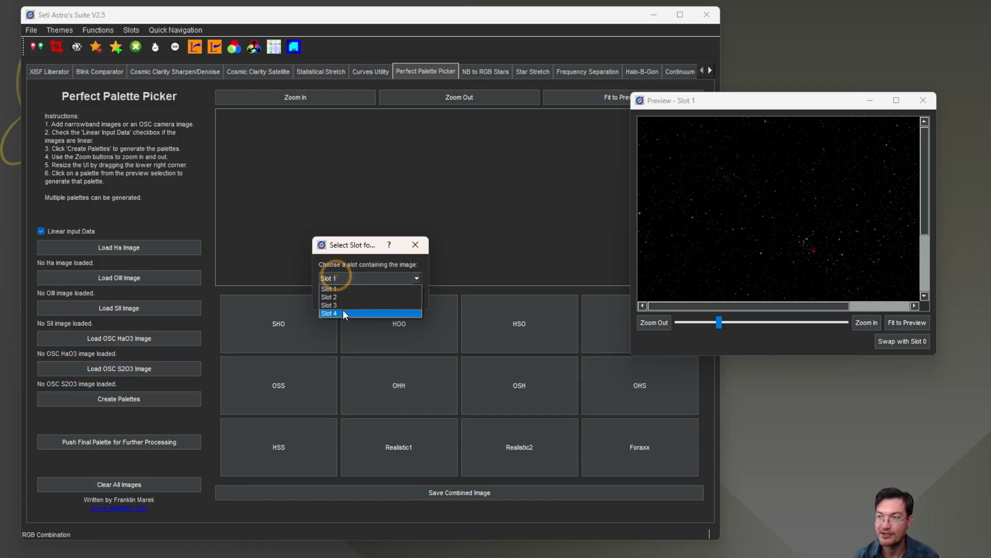
click(358, 254)
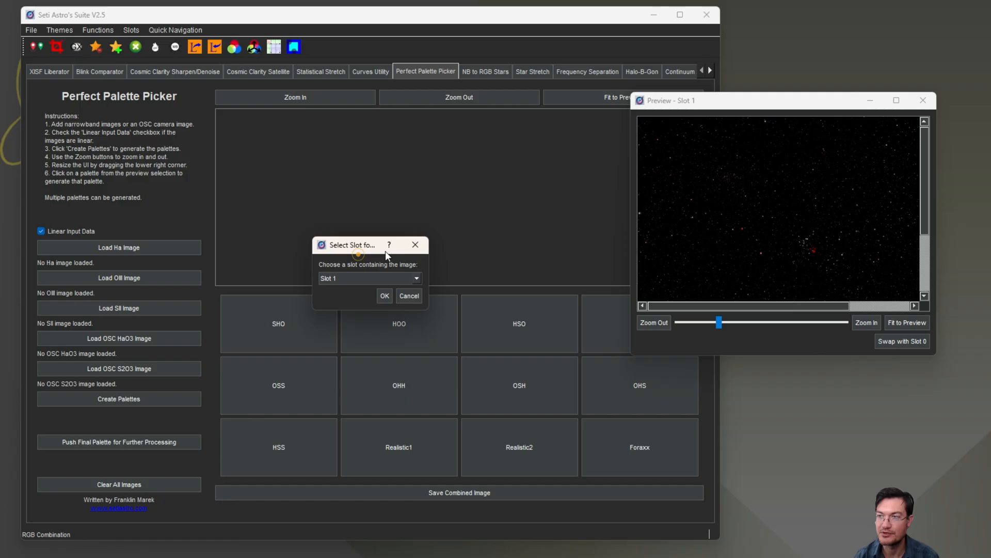
click(416, 244)
click(429, 246)
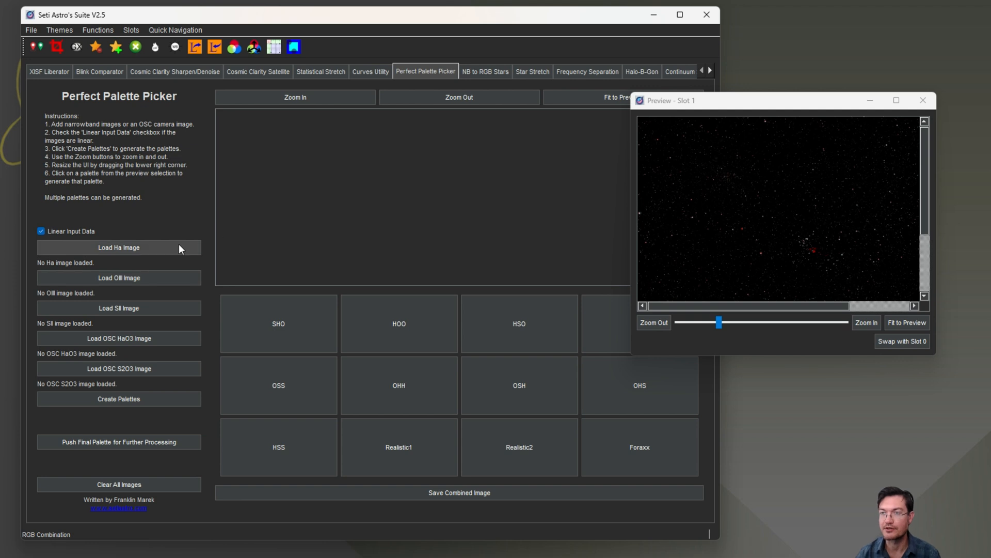
Close the Slot 1 preview, reposition the suite window and return to the nebula image in Cosmic Clarity Sharpen/Denoise
click(924, 100)
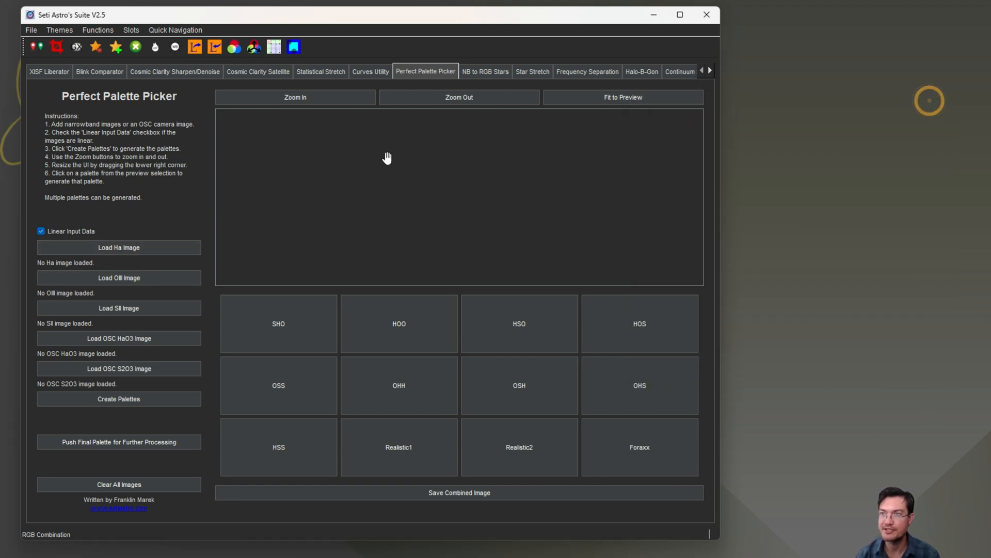
drag(402, 17, 644, 25)
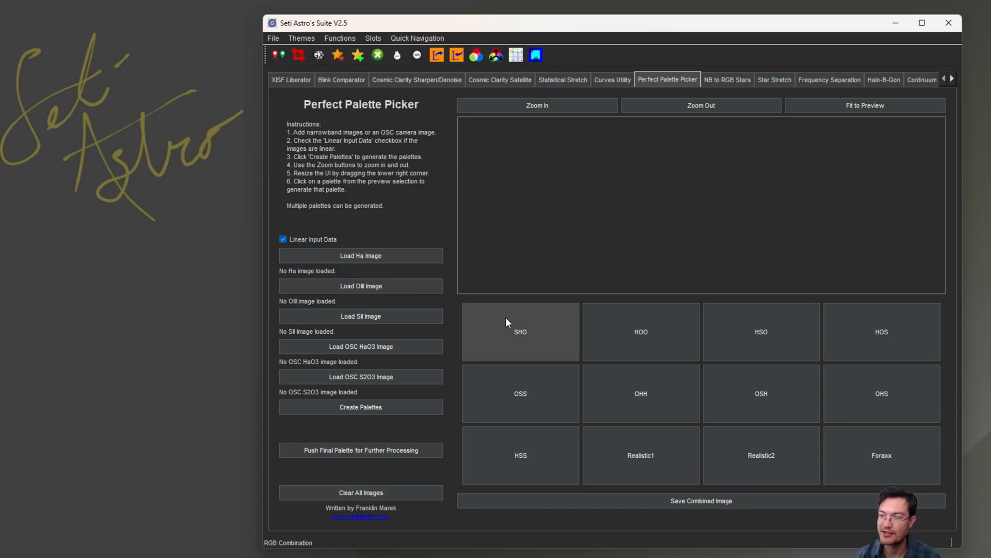
click(417, 80)
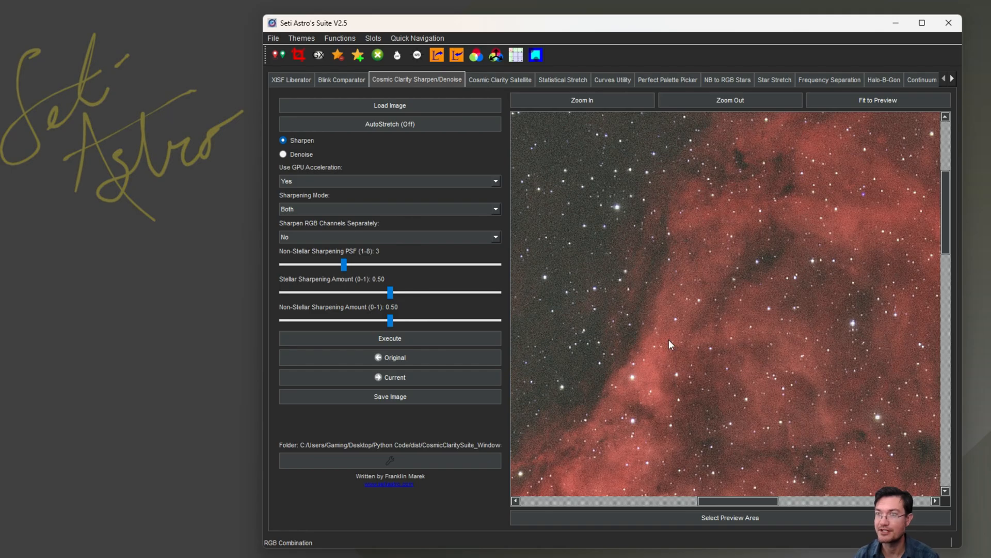
drag(668, 339, 693, 323)
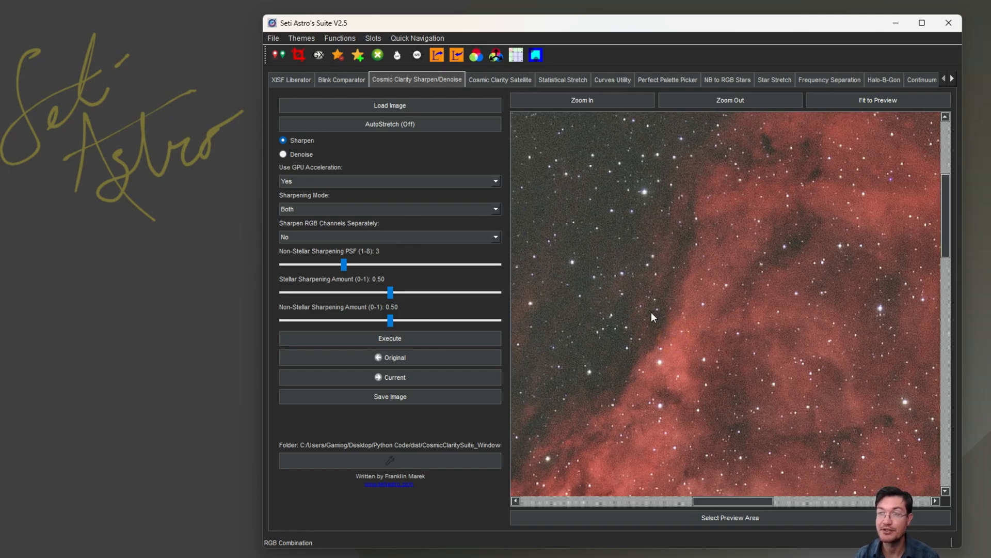